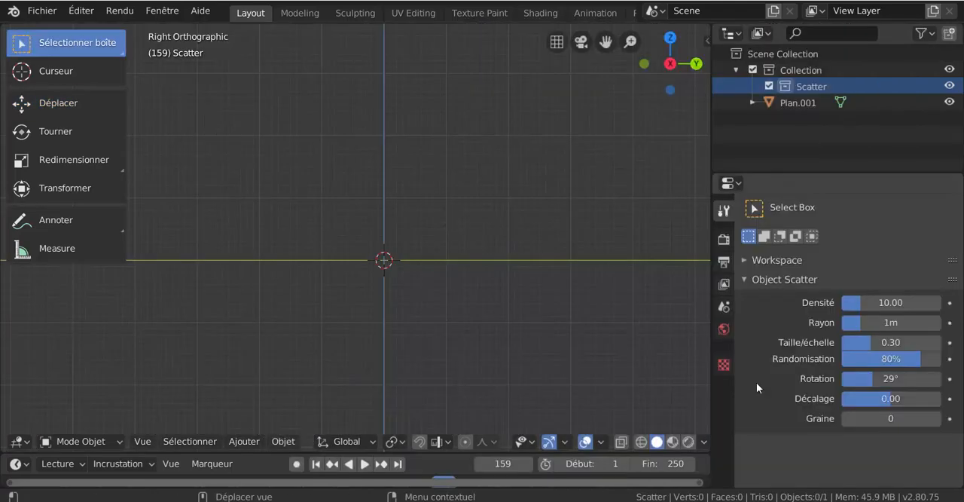
# Open the preferences at the add-ons list and move the preferences window clear of its original spot.
pyautogui.click(42, 10)
pyautogui.moveTo(89, 17)
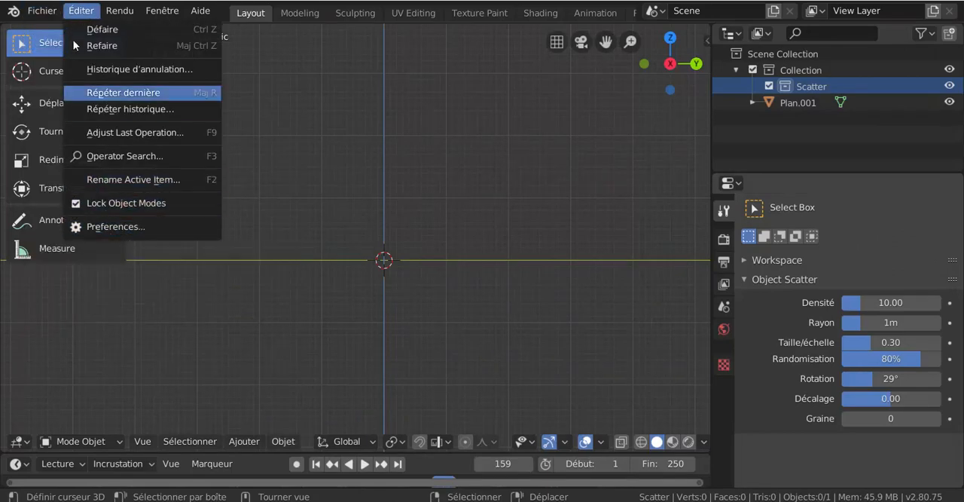
pyautogui.click(101, 224)
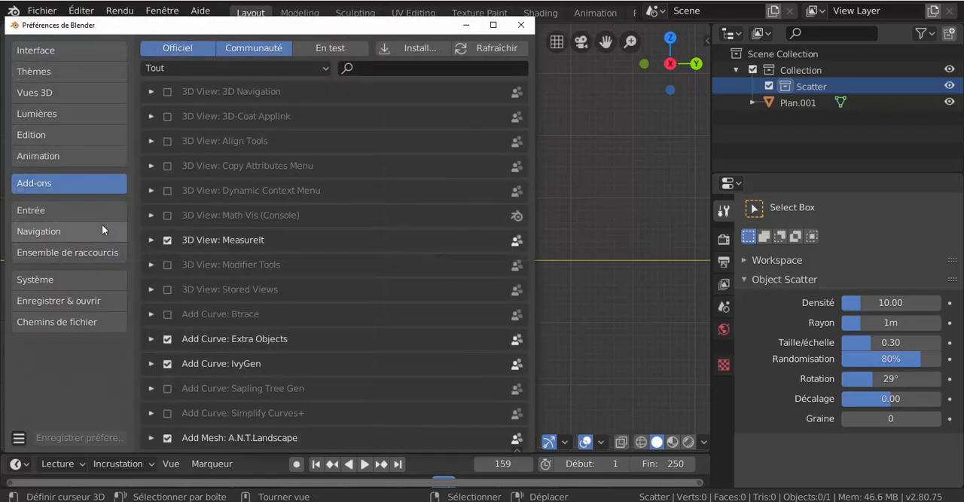
pyautogui.moveTo(348, 21); pyautogui.dragTo(434, 26)
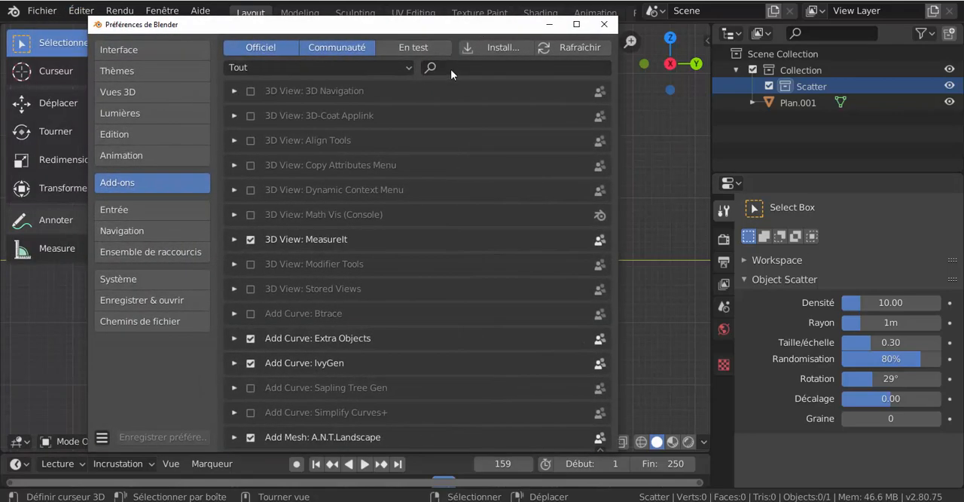
pyautogui.click(452, 68)
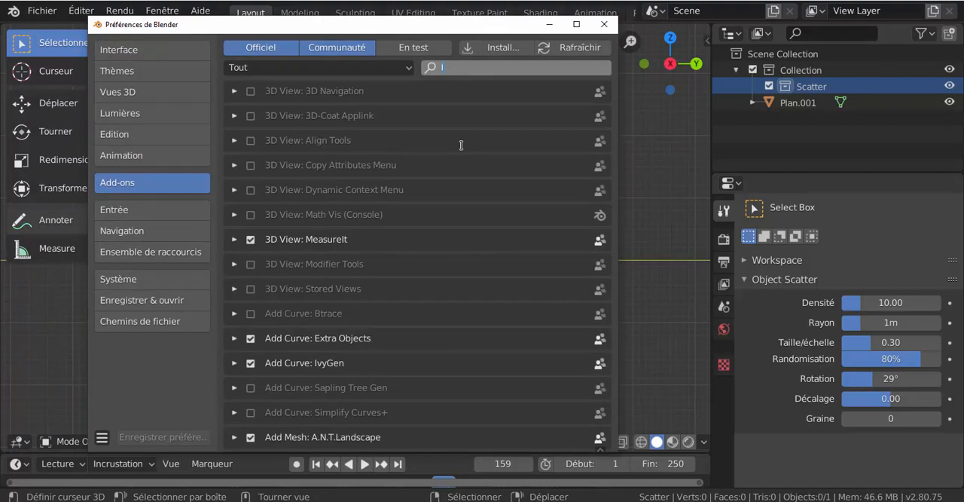
pyautogui.write('IMA')
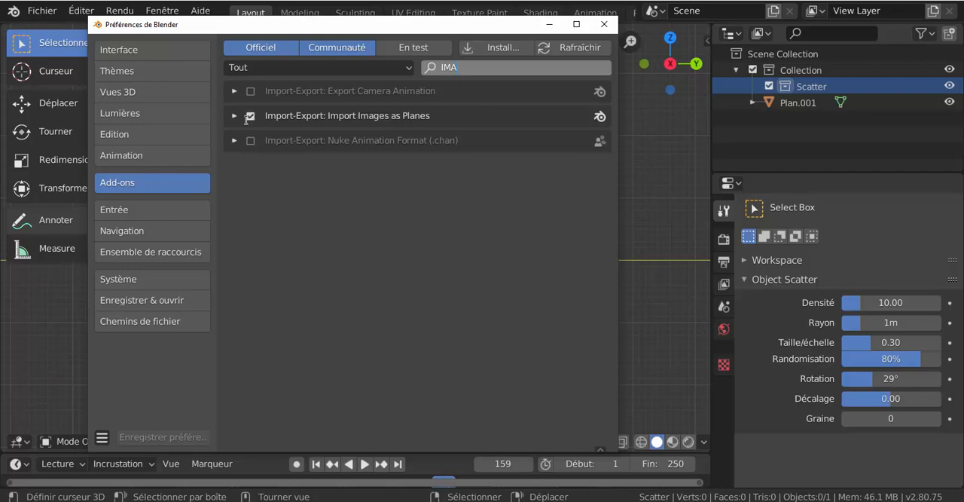
pyautogui.press('Escape')
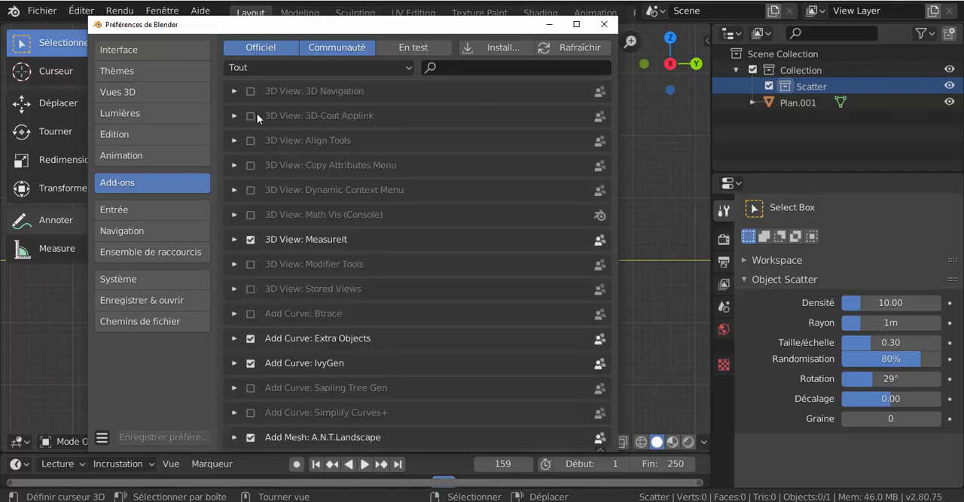
# Search the add-ons for "ima", make sure Import-Export: Import Images as Planes is enabled, and save the preferences before closing them.
pyautogui.click(447, 66)
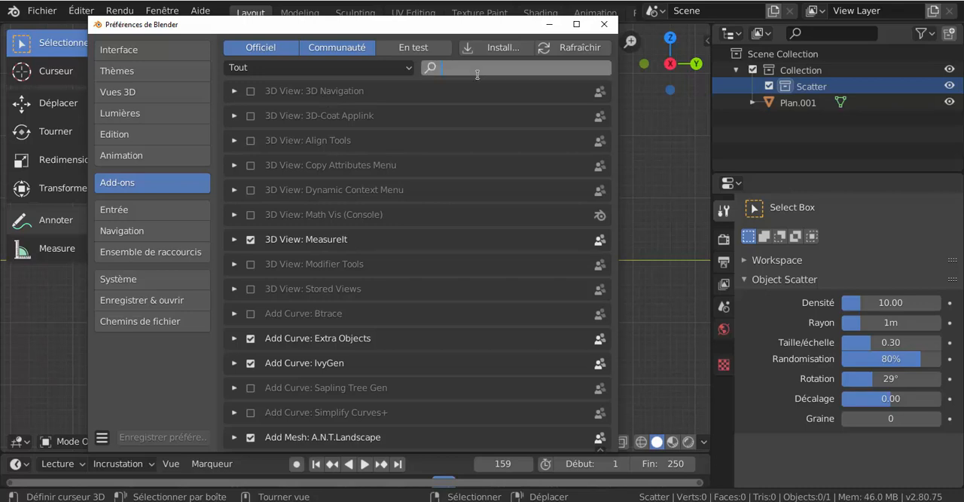
pyautogui.write('im')
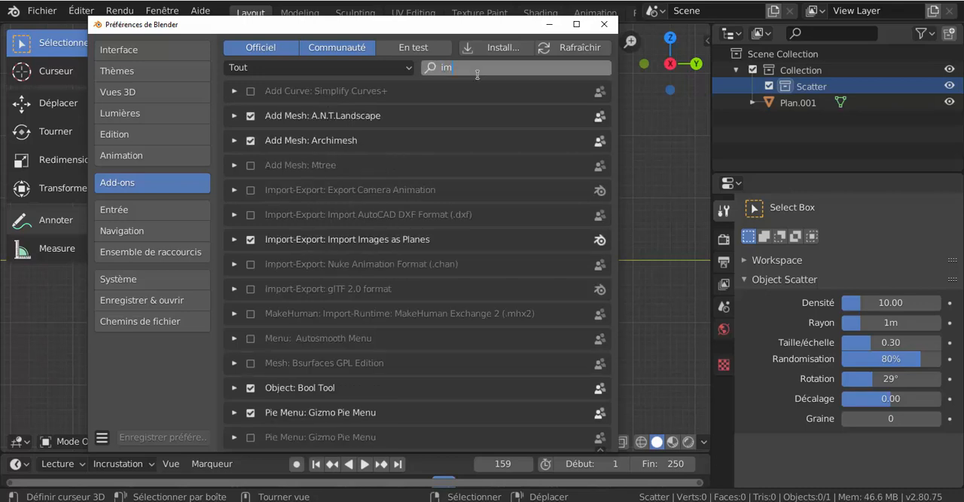
pyautogui.write('a')
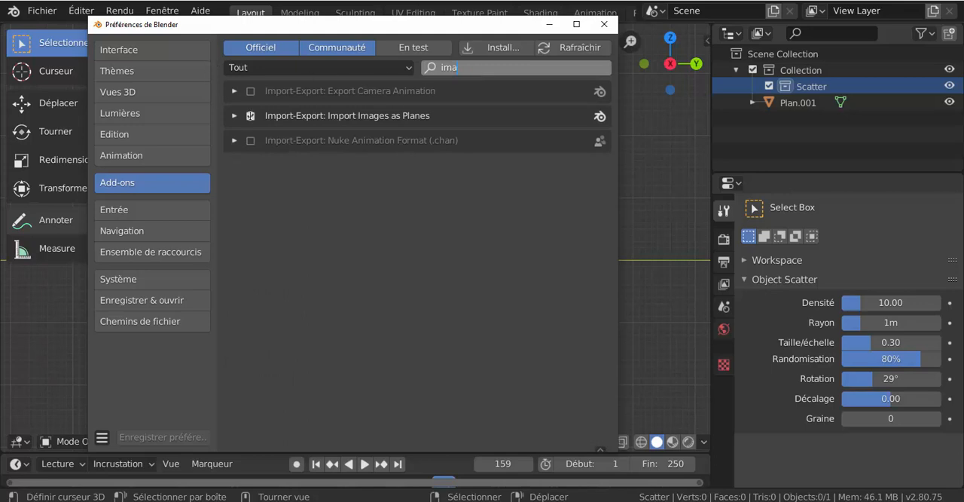
pyautogui.click(252, 116)
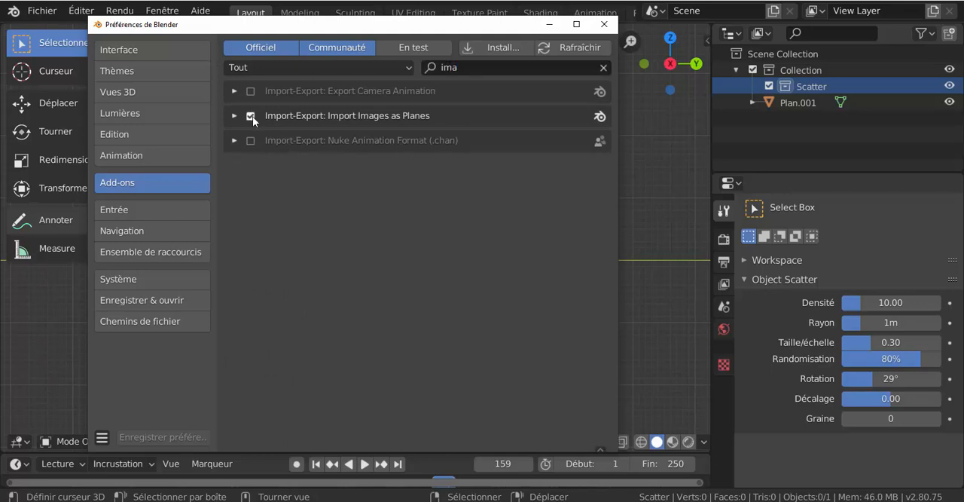
pyautogui.click(251, 116)
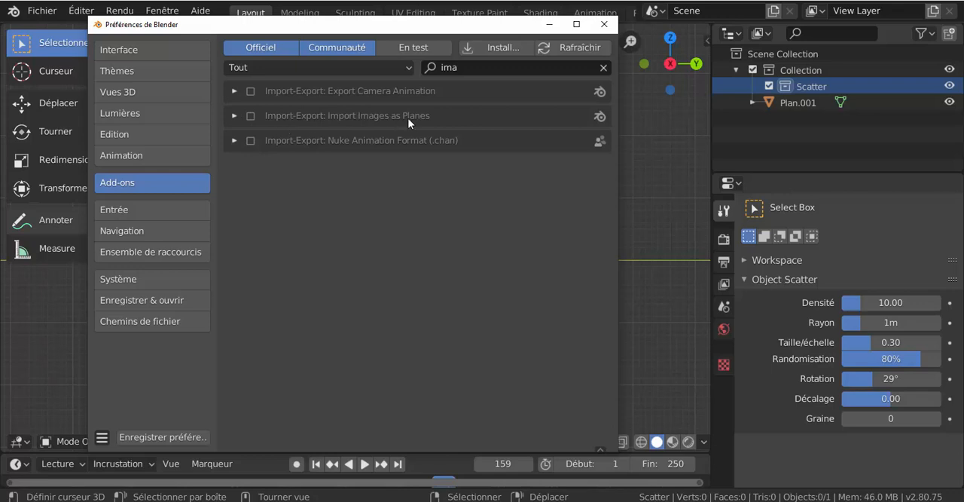
pyautogui.click(247, 115)
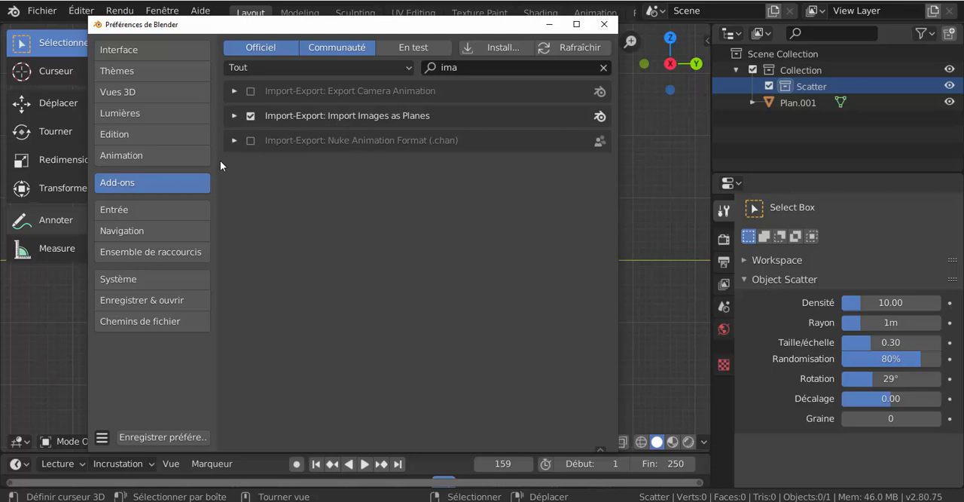
pyautogui.click(161, 436)
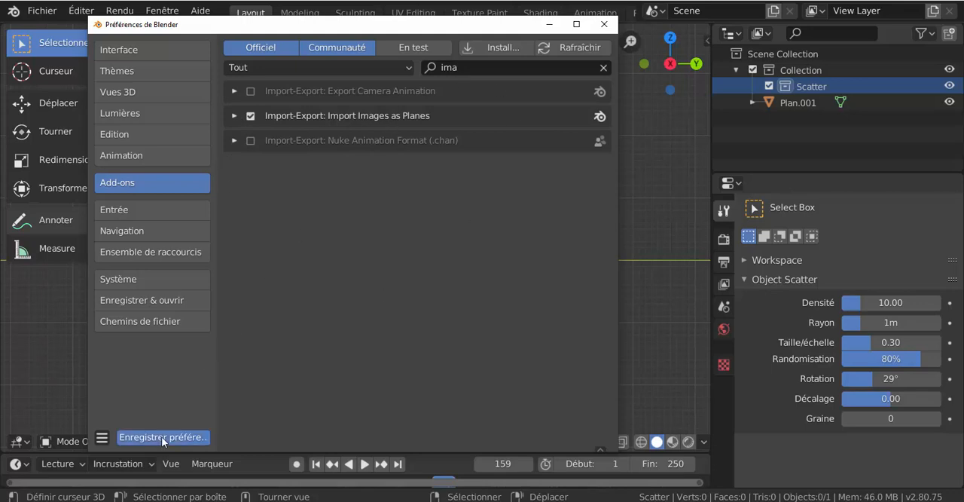
pyautogui.click(604, 24)
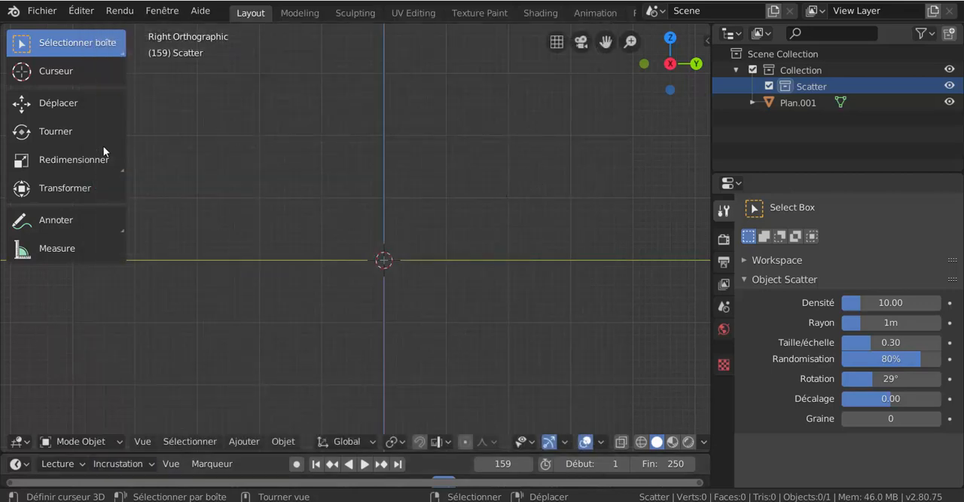
# Import plan 2cv.png from the Desktop folder with Images as Planes, showing the files as thumbnails.
pyautogui.click(43, 11)
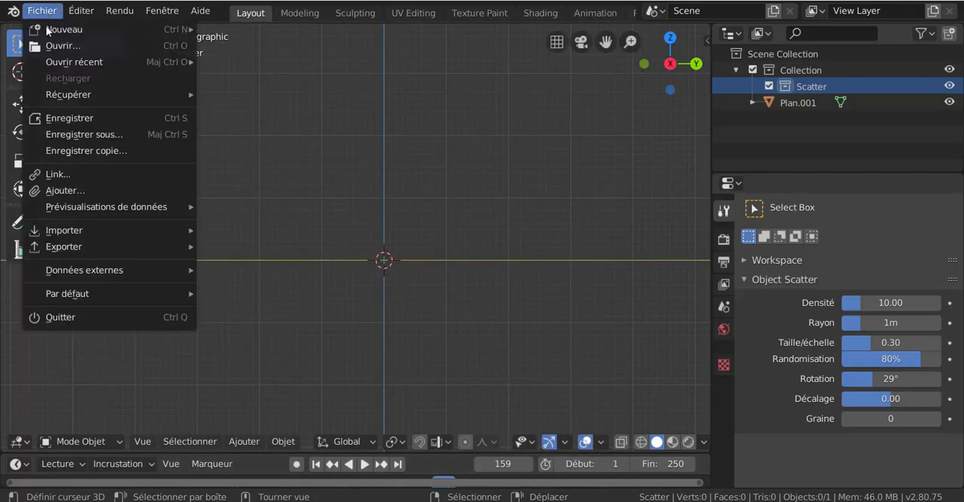
pyautogui.moveTo(56, 272)
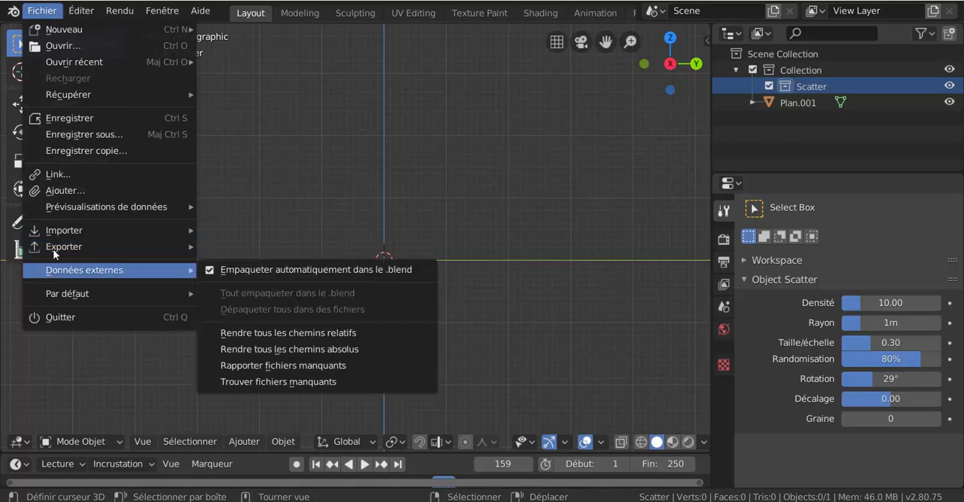
pyautogui.moveTo(53, 249)
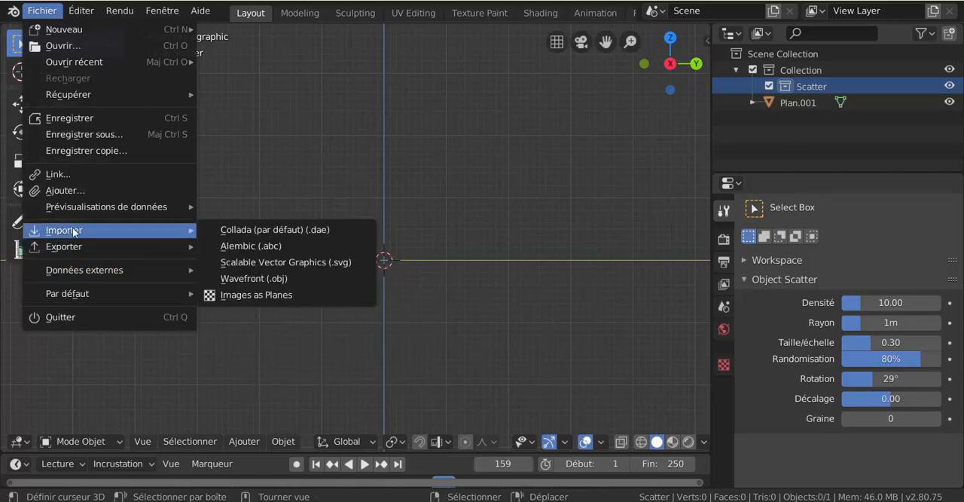
pyautogui.moveTo(98, 236)
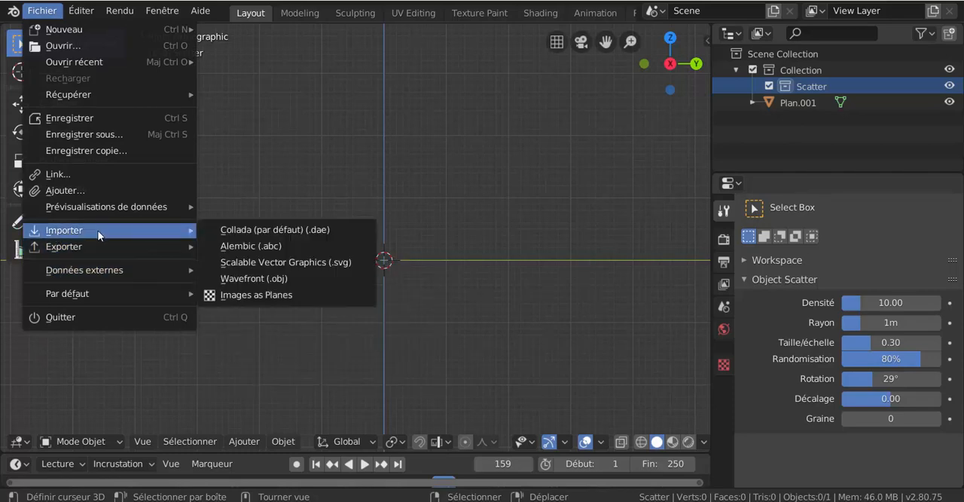
pyautogui.click(258, 294)
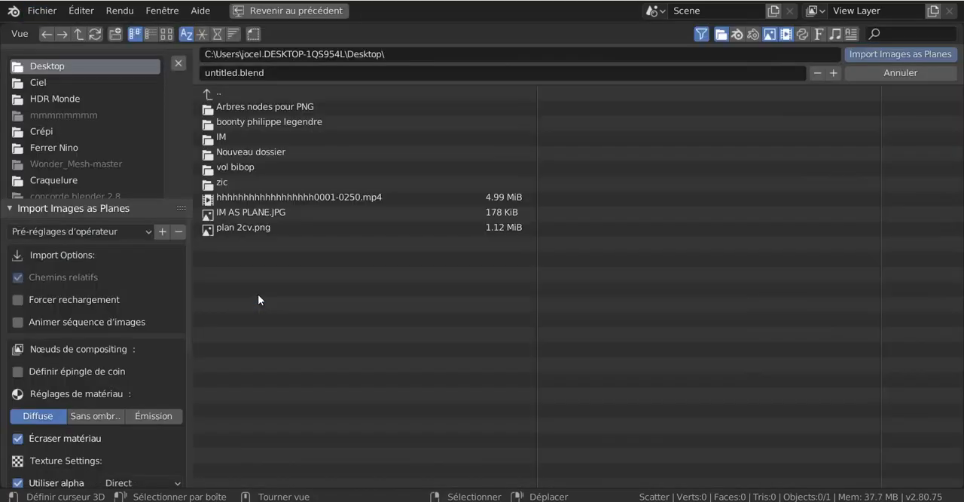
pyautogui.click(166, 34)
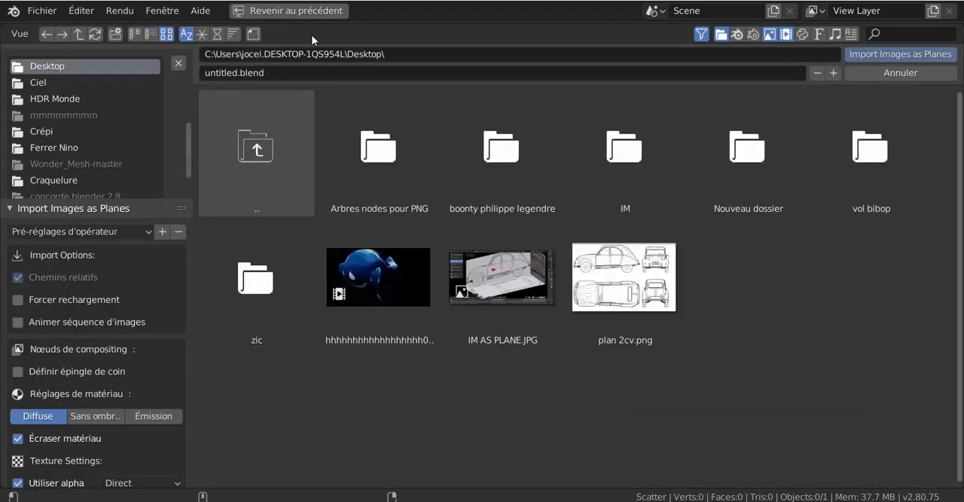
pyautogui.click(629, 280)
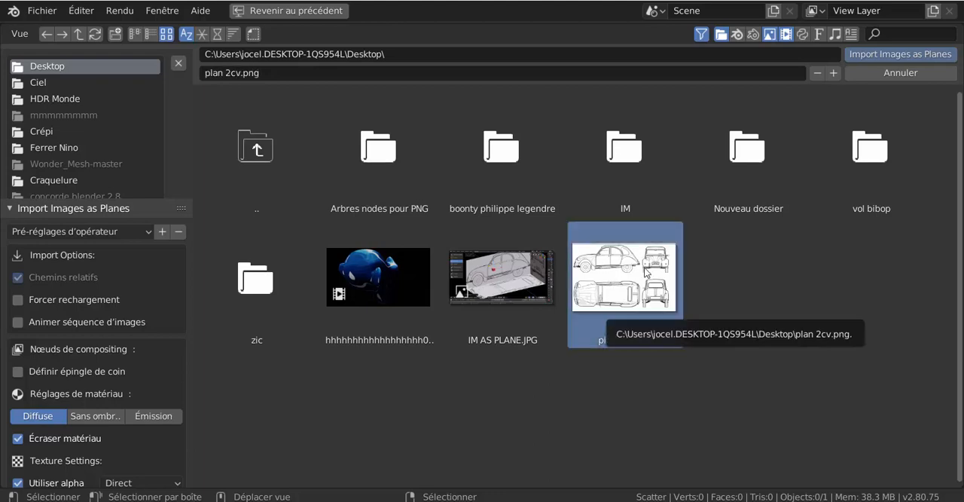
pyautogui.click(901, 54)
# Display the imported blueprint plane with its texture in LookDev shading and widen the 3D viewport.
pyautogui.press('KP_1')
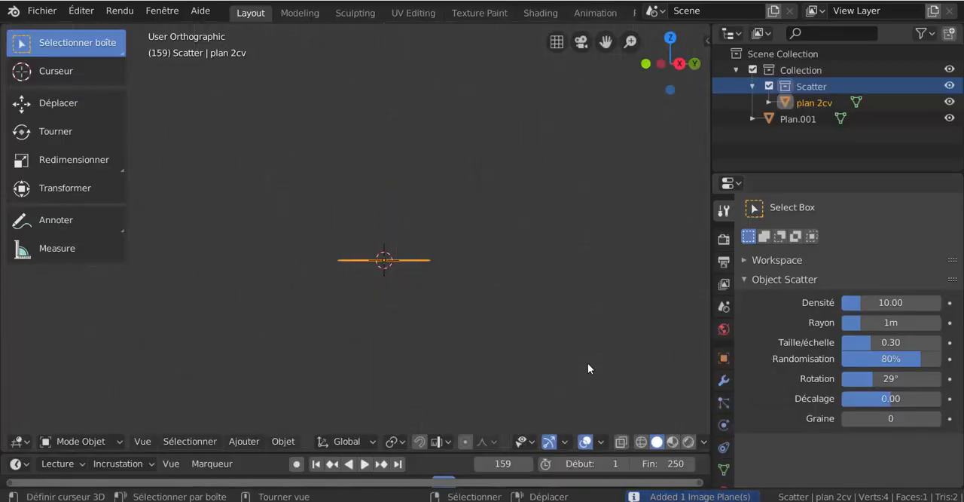
pyautogui.moveTo(525, 275); pyautogui.dragTo(529, 354, button='middle')
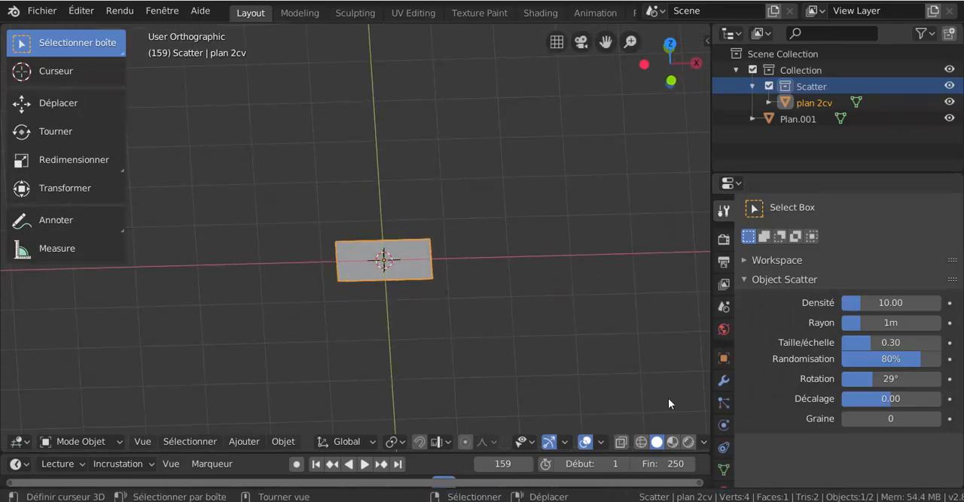
pyautogui.click(672, 442)
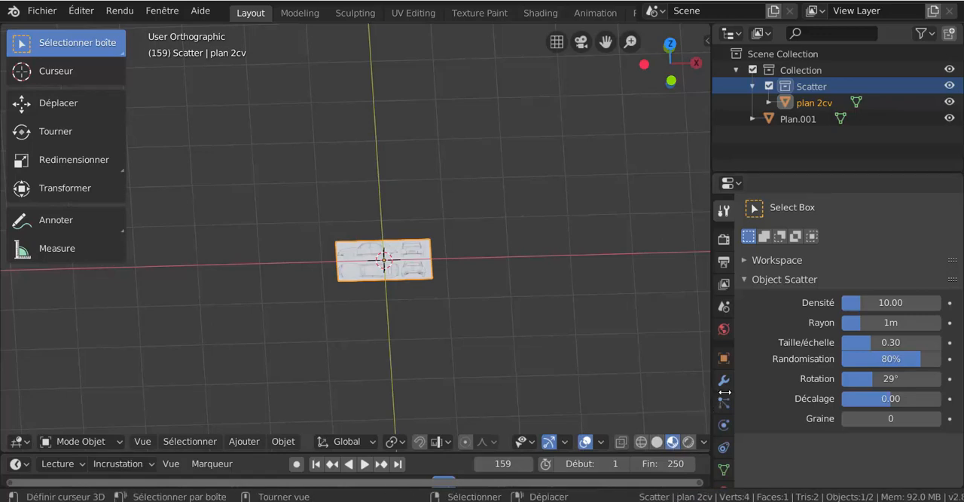
pyautogui.moveTo(711, 394); pyautogui.dragTo(796, 386)
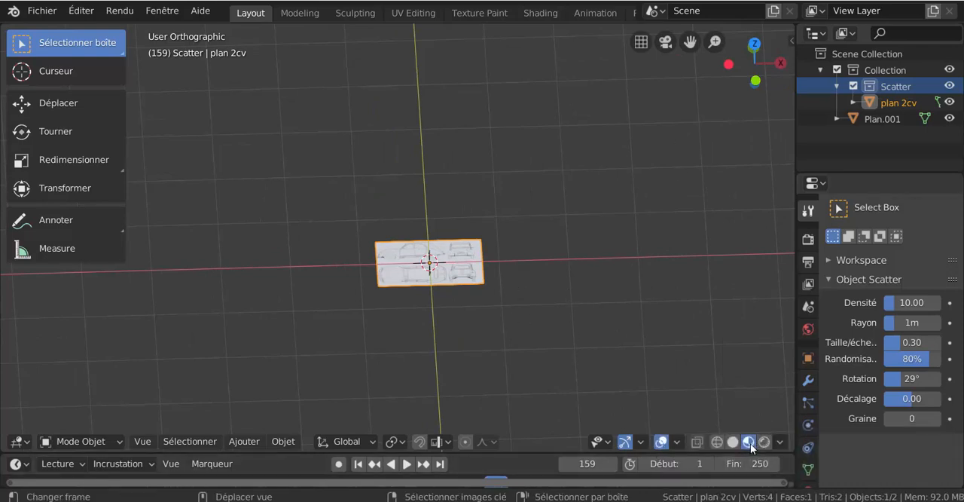
pyautogui.scroll(2, 530, 267)
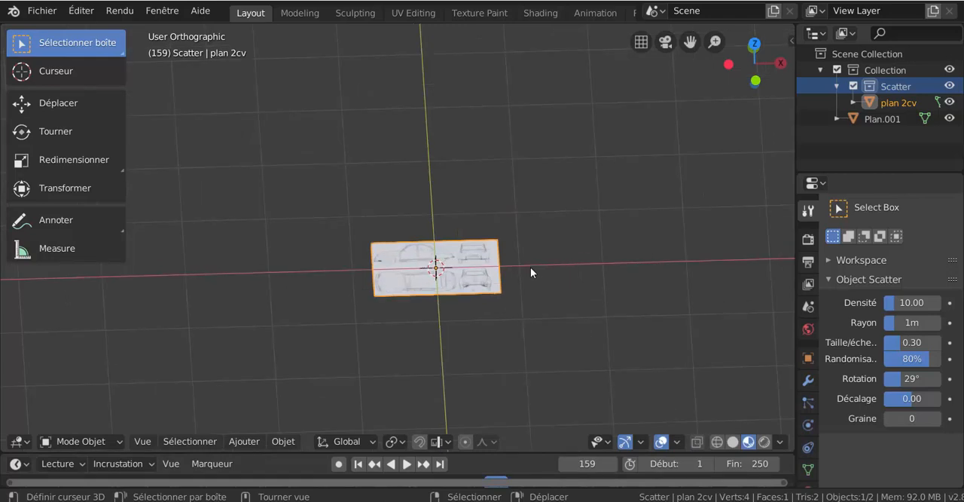
pyautogui.moveTo(557, 286); pyautogui.dragTo(558, 351, button='middle')
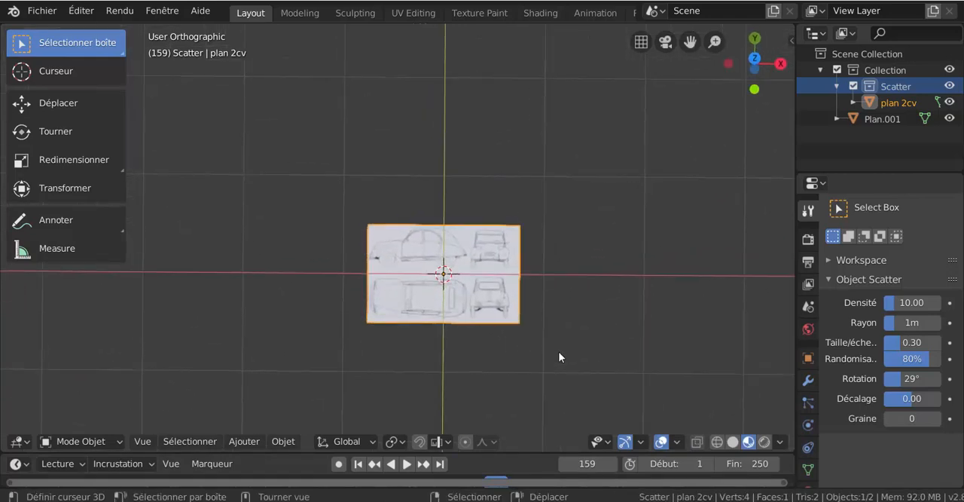
# Rotate the blueprint plane 90° around the global X axis so it stands upright, and show it in front view.
pyautogui.press('KP_1')
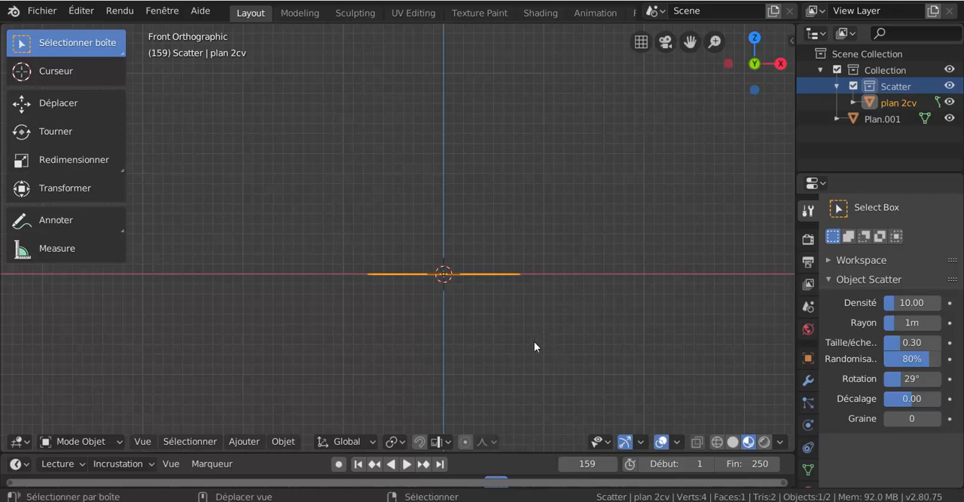
pyautogui.keyDown('shift'); pyautogui.moveTo(534, 341); pyautogui.dragTo(495, 324, button='middle'); pyautogui.keyUp('shift')
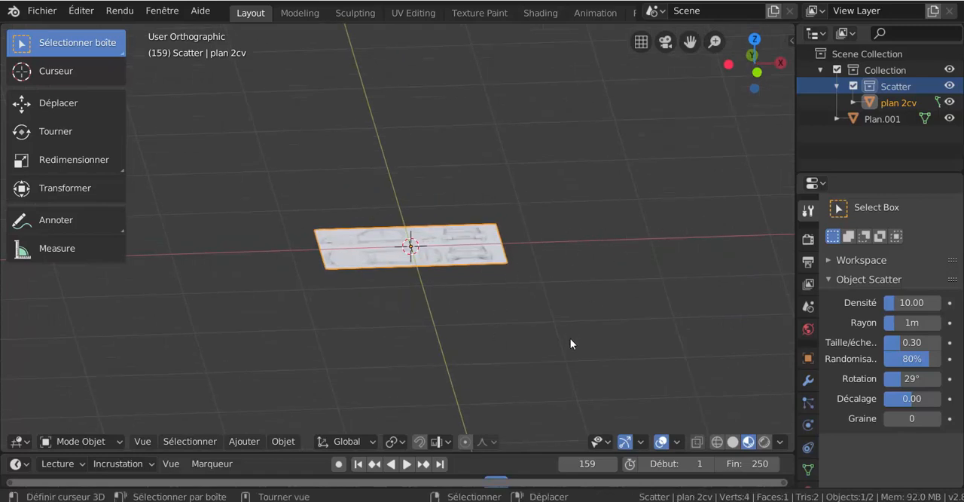
pyautogui.press('r')
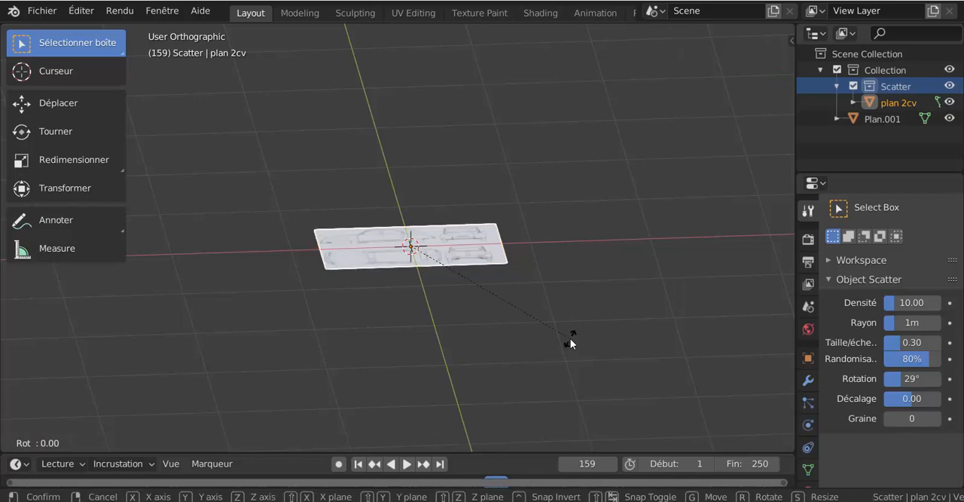
pyautogui.write('x')
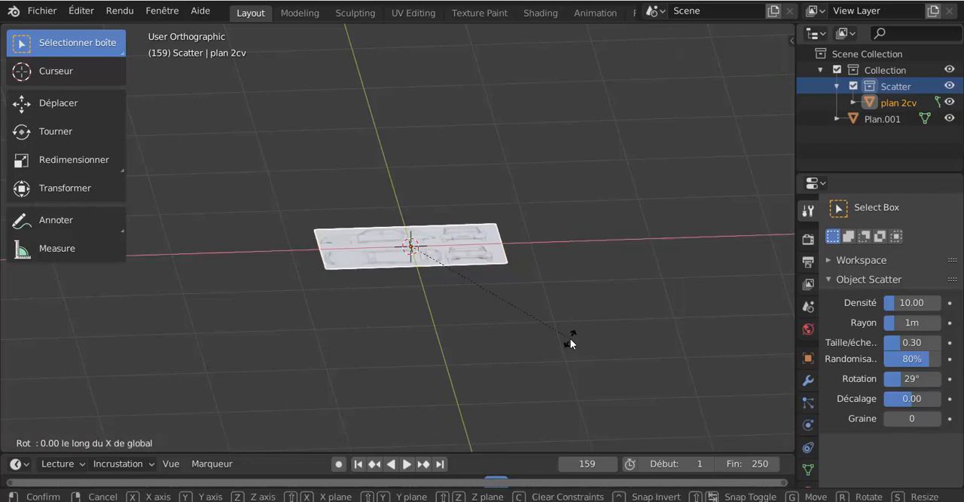
pyautogui.write('90')
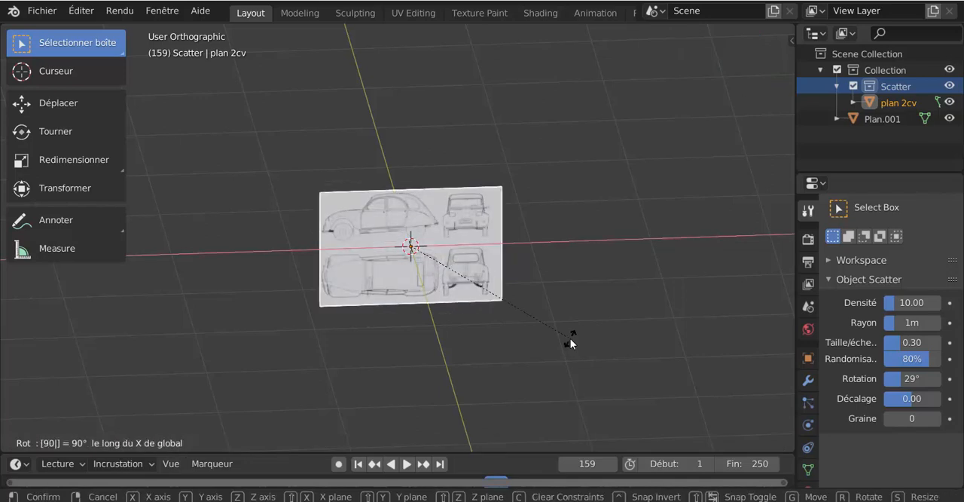
pyautogui.press('Return')
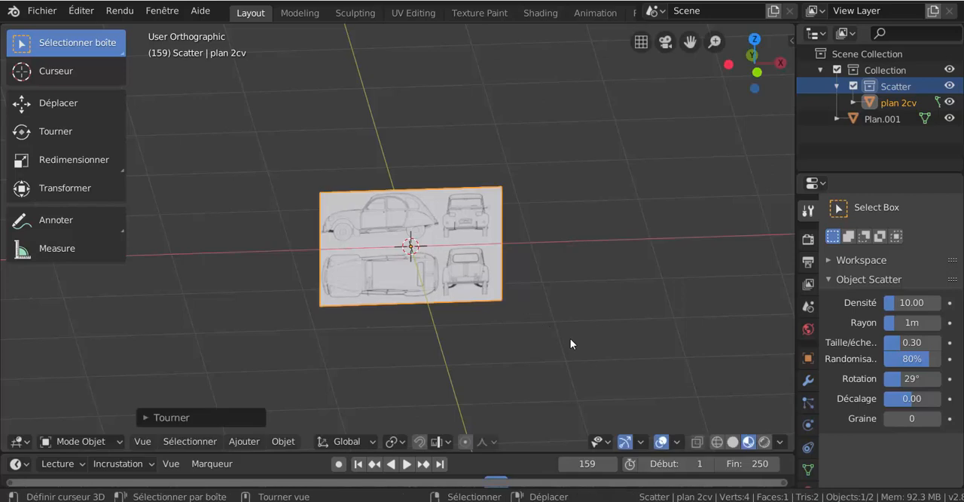
pyautogui.moveTo(570, 339); pyautogui.dragTo(531, 325, button='middle')
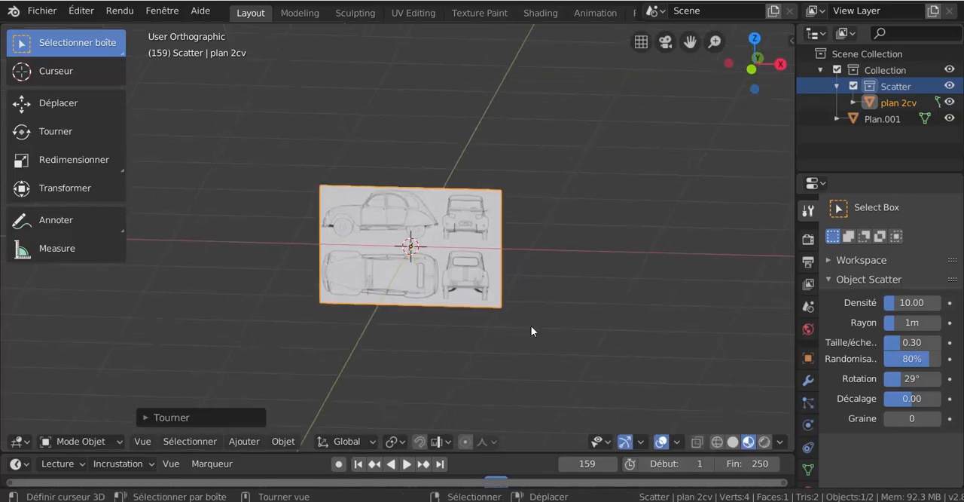
pyautogui.press('KP_1')
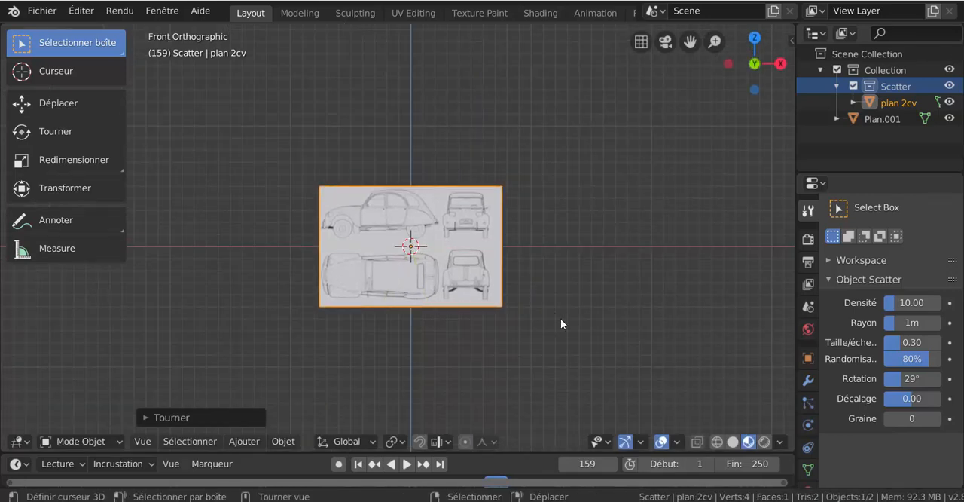
# In Edit Mode, edge-slide the blueprint plane's right edge inward to the side view's rear bumper, cropping off the front and rear views.
pyautogui.hotkey('ctrl', 'Tab')
pyautogui.click(666, 320)
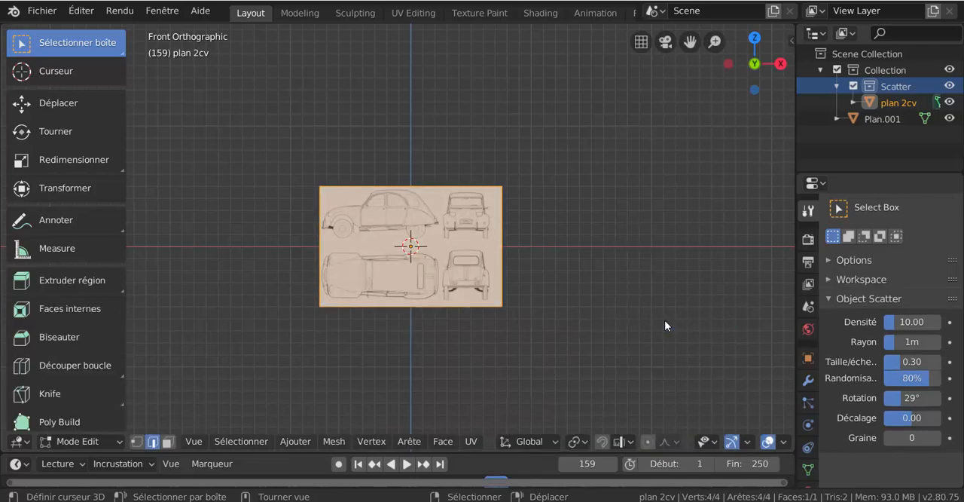
pyautogui.scroll(2, 555, 327)
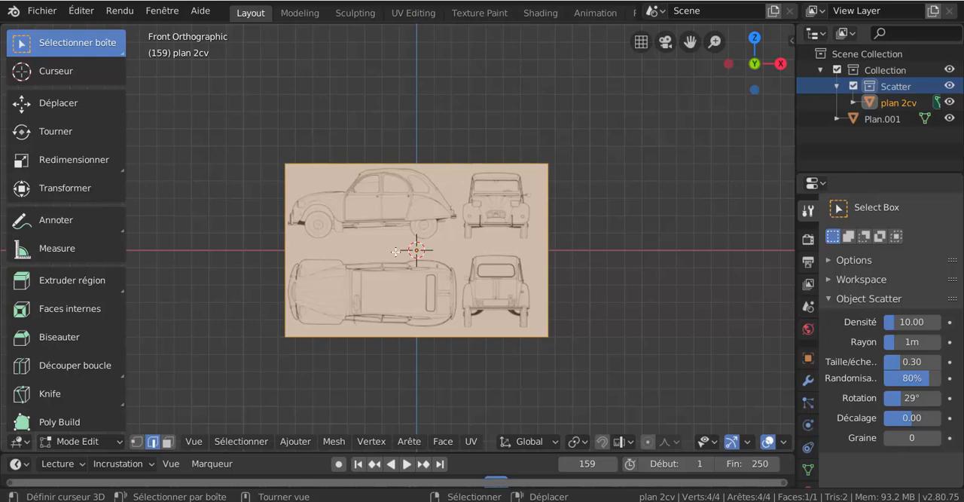
pyautogui.scroll(3, 396, 252)
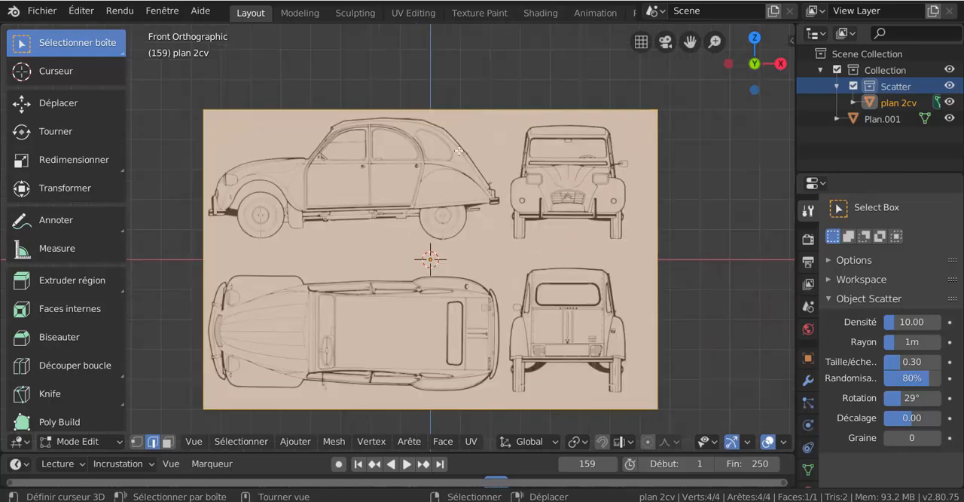
pyautogui.click(676, 241)
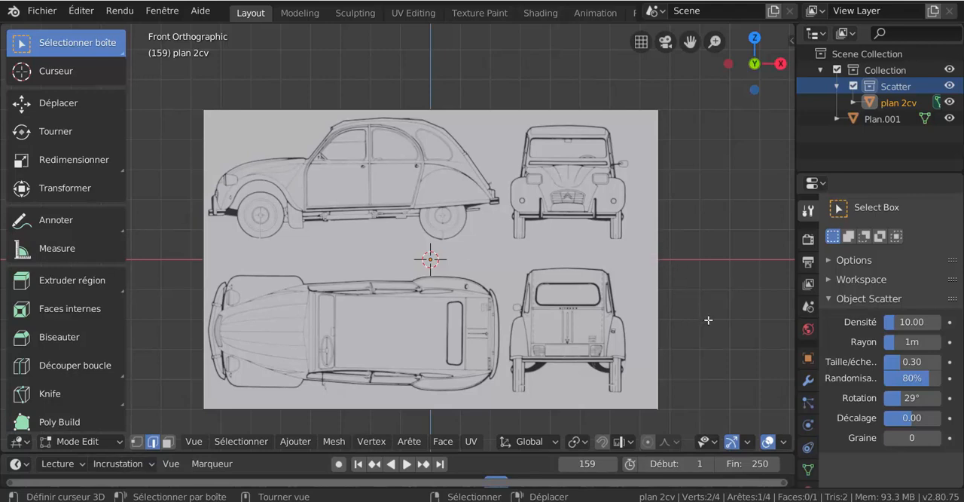
pyautogui.press('g')
pyautogui.press('g')
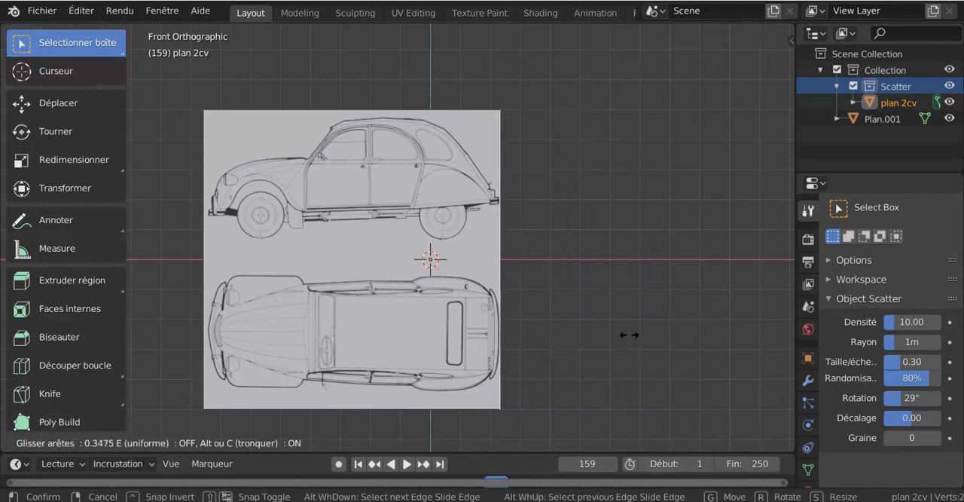
pyautogui.click(630, 331)
pyautogui.scroll(8, 618, 235)
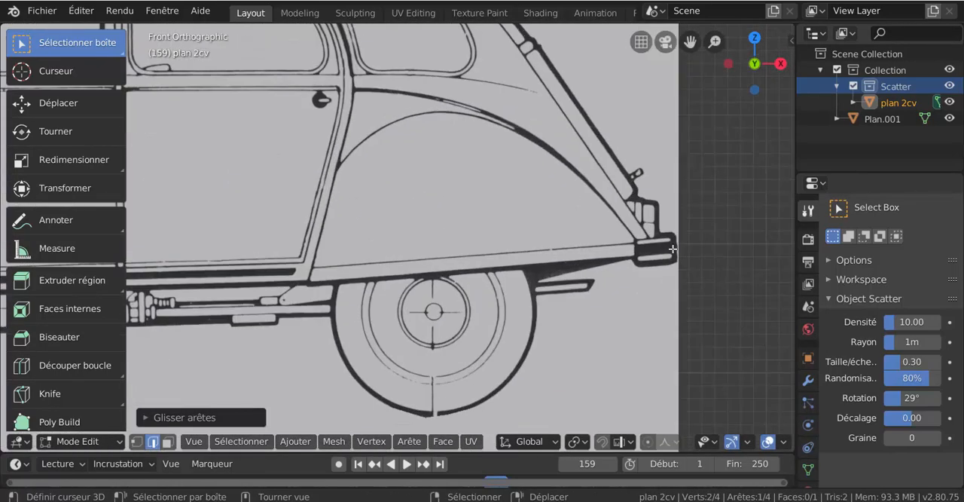
pyautogui.scroll(-8, 665, 259)
# Edge-slide the plane's top edge down to just above the roof of the car in the side view.
pyautogui.keyDown('shift'); pyautogui.moveTo(489, 310); pyautogui.dragTo(660, 304, button='middle'); pyautogui.keyUp('shift')
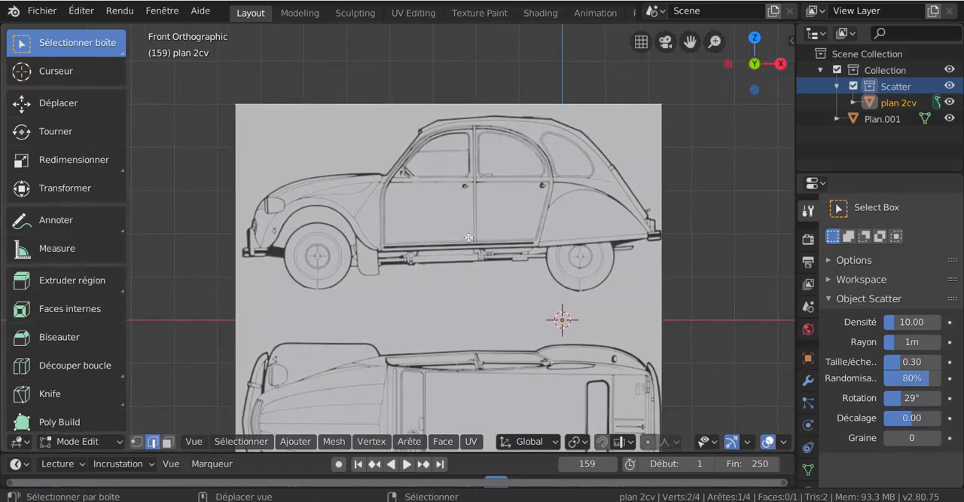
pyautogui.keyDown('shift'); pyautogui.moveTo(502, 140); pyautogui.dragTo(450, 256, button='middle'); pyautogui.keyUp('shift')
pyautogui.press('g')
pyautogui.press('g')
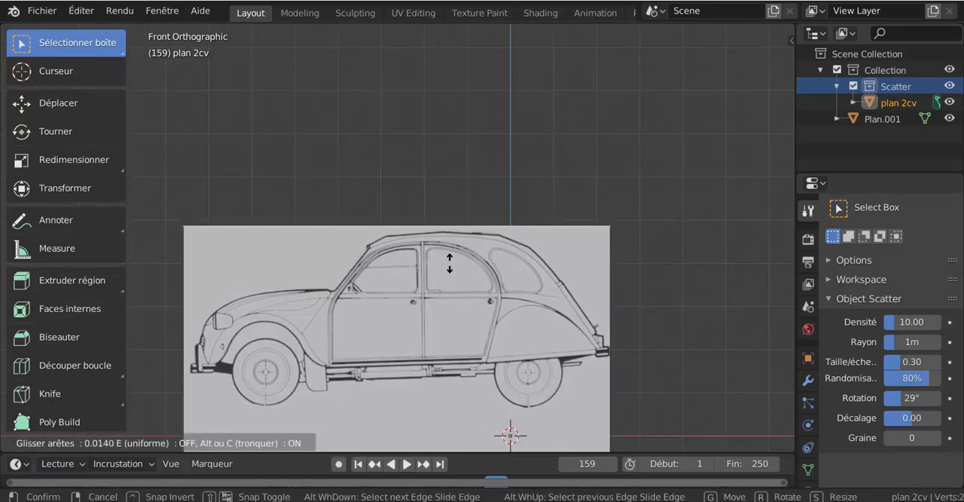
pyautogui.click(451, 265)
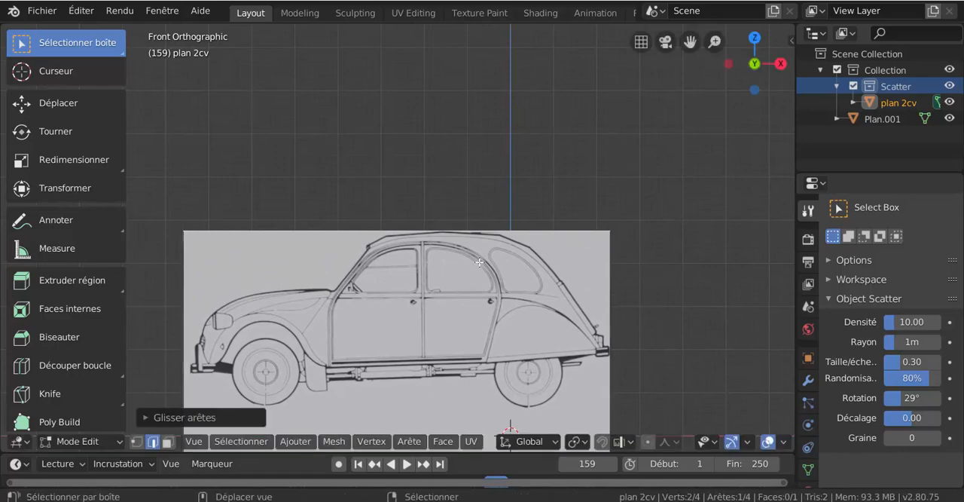
# Edge-slide the plane's left edge inward to the front bumper of the side view.
pyautogui.keyDown('shift'); pyautogui.moveTo(452, 265); pyautogui.dragTo(547, 171, button='middle'); pyautogui.keyUp('shift')
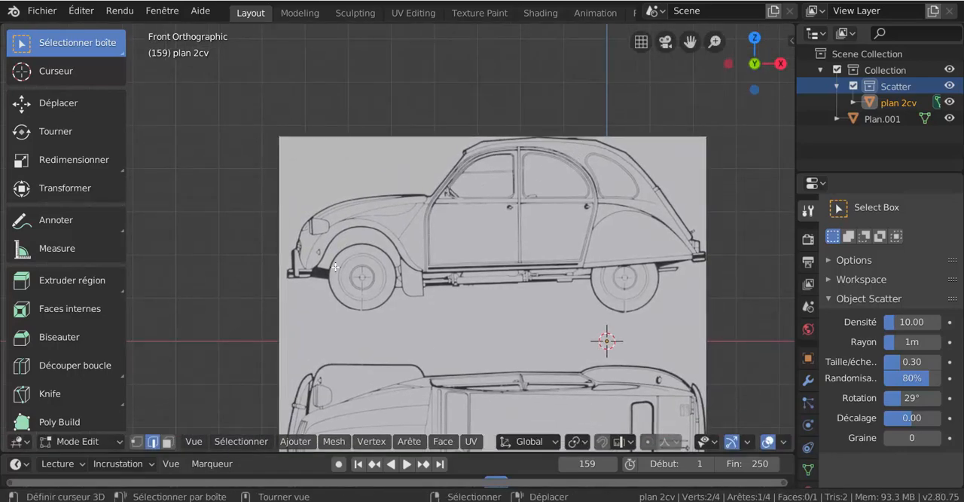
pyautogui.press('g')
pyautogui.press('g')
pyautogui.click(343, 266)
# Edge-slide the plane's bottom edge up to the base of the wheels, cropping off the top view of the car.
pyautogui.keyDown('shift'); pyautogui.moveTo(445, 239); pyautogui.dragTo(447, 95, button='middle'); pyautogui.keyUp('shift')
pyautogui.rightClick(480, 415)
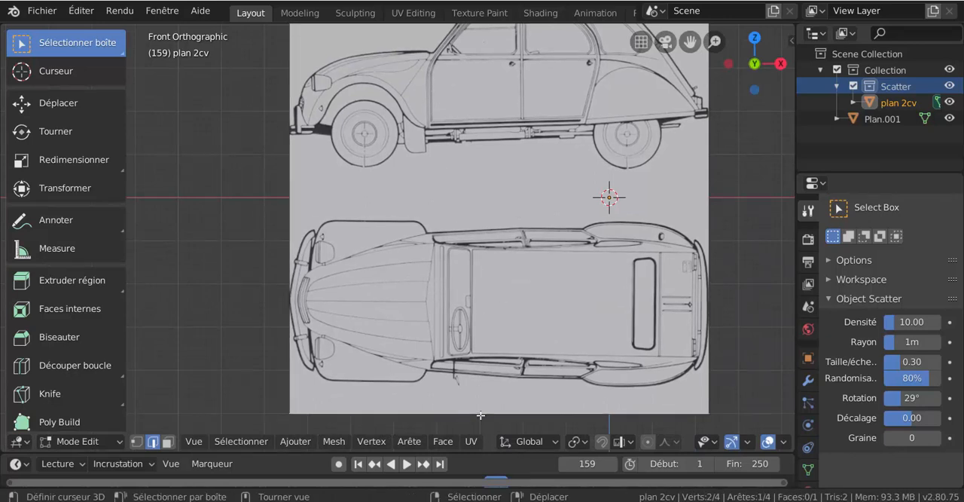
pyautogui.press('g')
pyautogui.press('g')
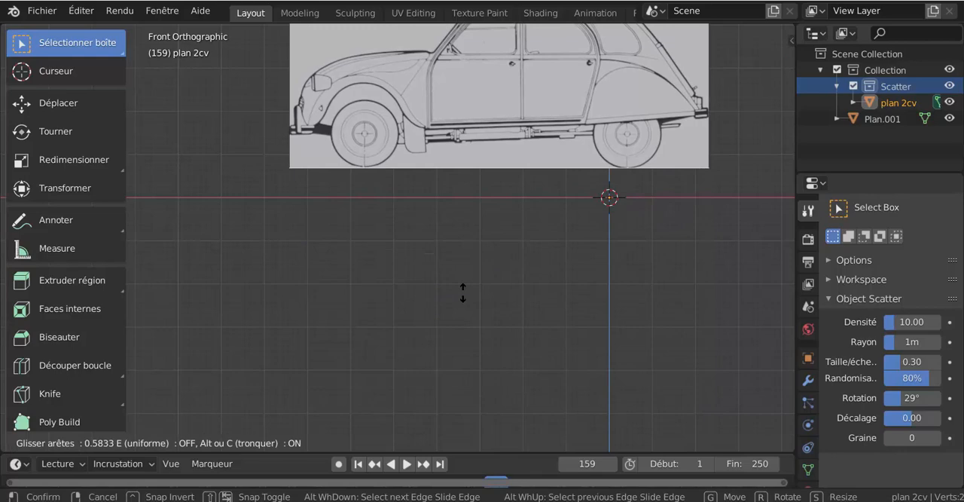
pyautogui.click(462, 292)
# Examine the cropped side-view plane in front view and look through the available edge operations.
pyautogui.scroll(2, 482, 268)
pyautogui.keyDown('shift'); pyautogui.moveTo(482, 268); pyautogui.dragTo(426, 379, button='middle'); pyautogui.keyUp('shift')
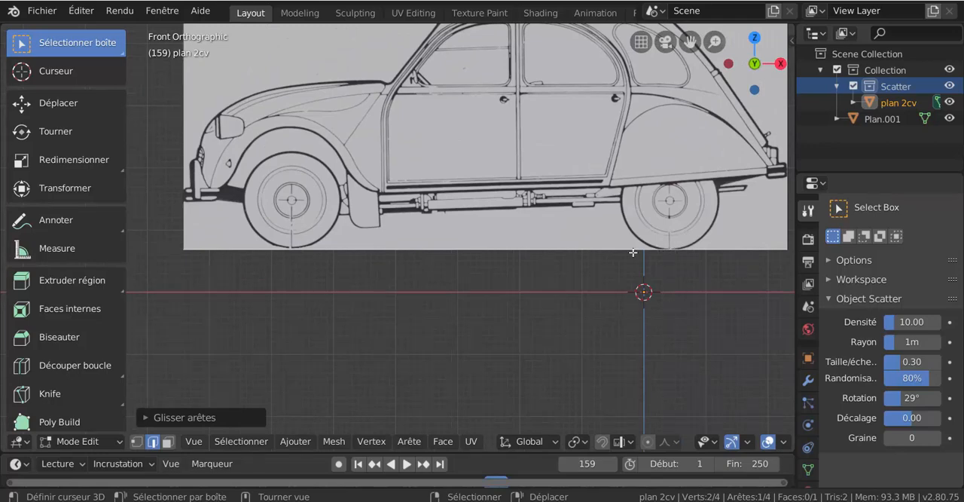
pyautogui.scroll(-3, 392, 278)
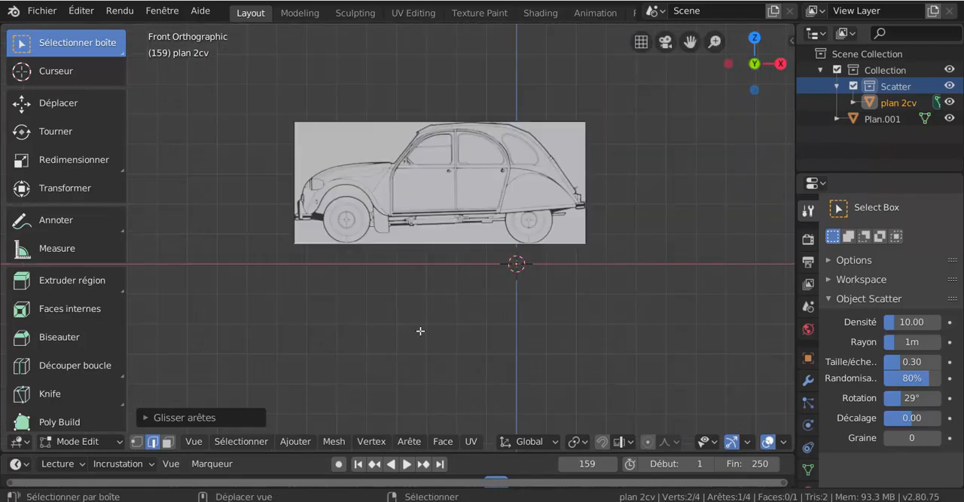
pyautogui.scroll(-1, 419, 330)
pyautogui.scroll(2, 424, 322)
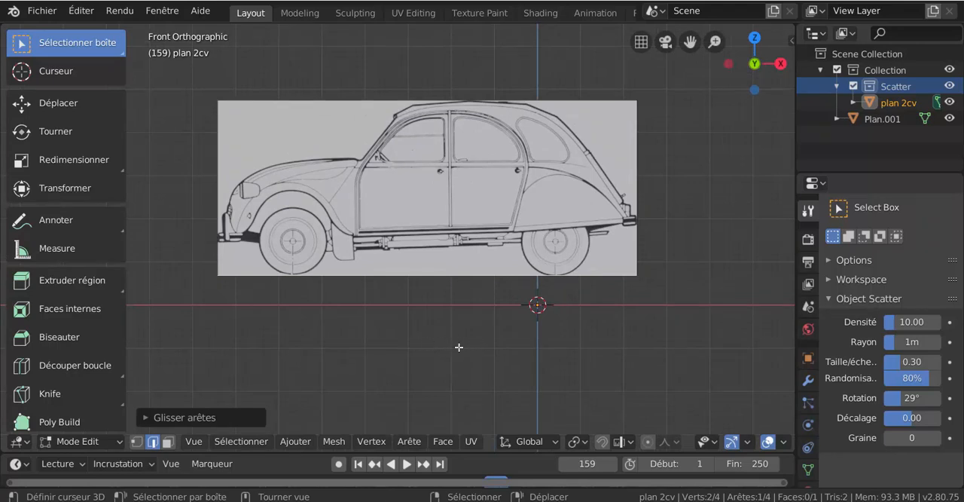
pyautogui.moveTo(473, 348); pyautogui.dragTo(561, 390, button='middle')
pyautogui.press('KP_1')
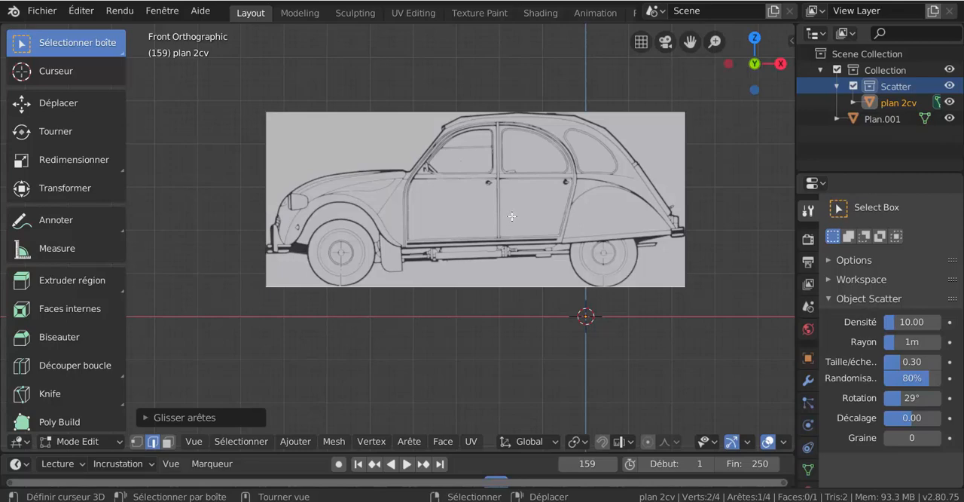
pyautogui.click(413, 443)
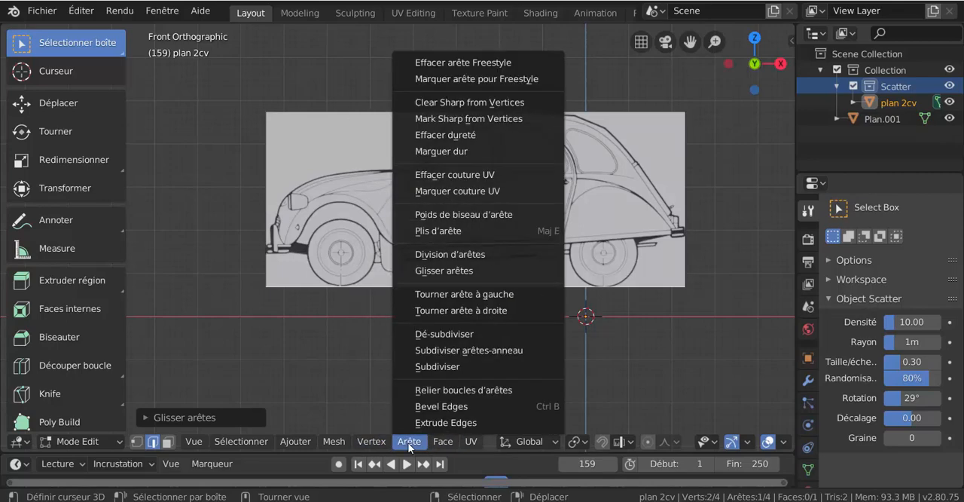
pyautogui.moveTo(361, 443)
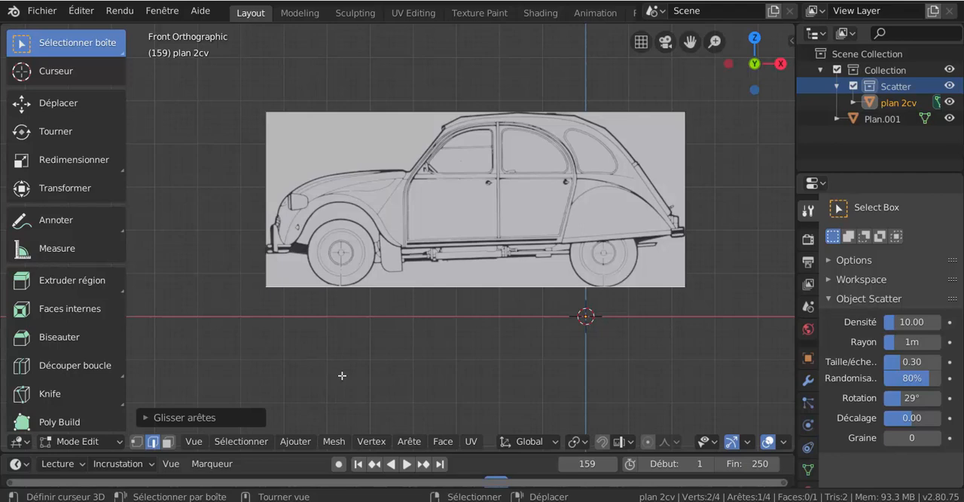
# Return to Object Mode, set the cropped plane's origin to its geometry, and activate the Move tool.
pyautogui.hotkey('ctrl', 'Tab')
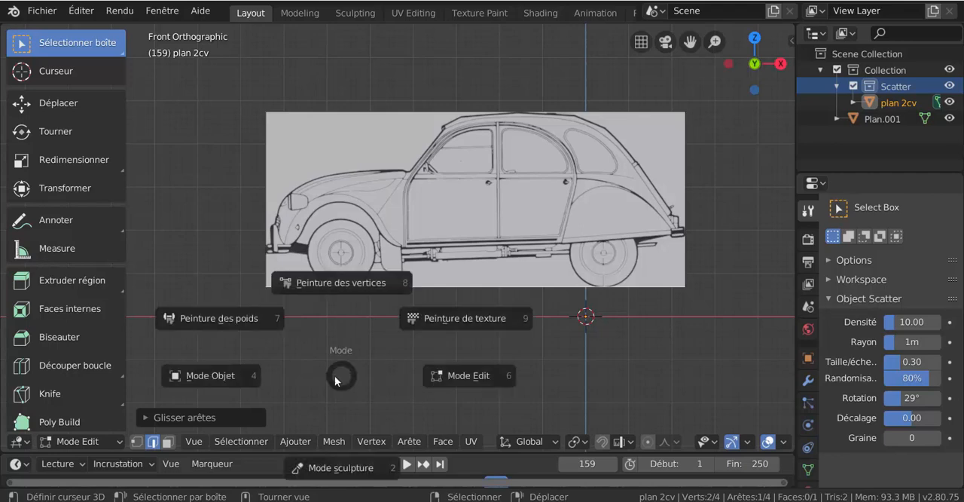
pyautogui.click(205, 372)
pyautogui.click(282, 442)
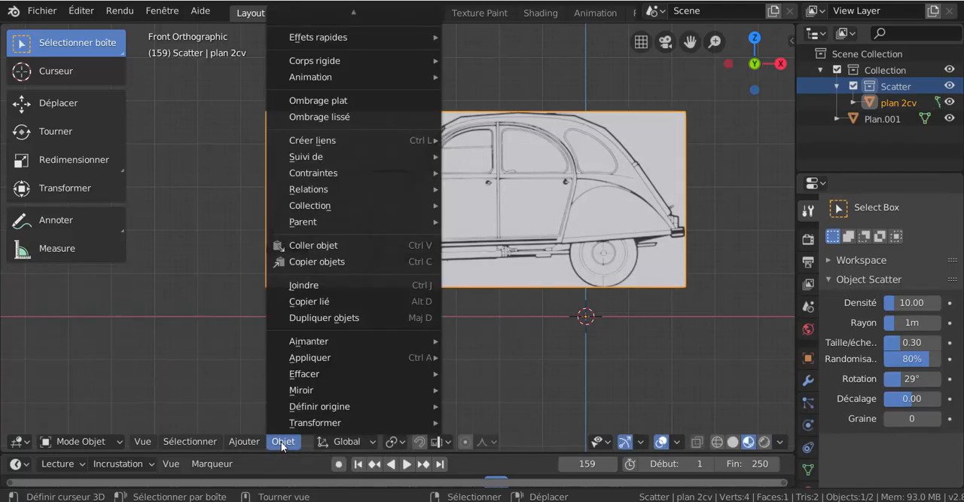
pyautogui.moveTo(307, 411)
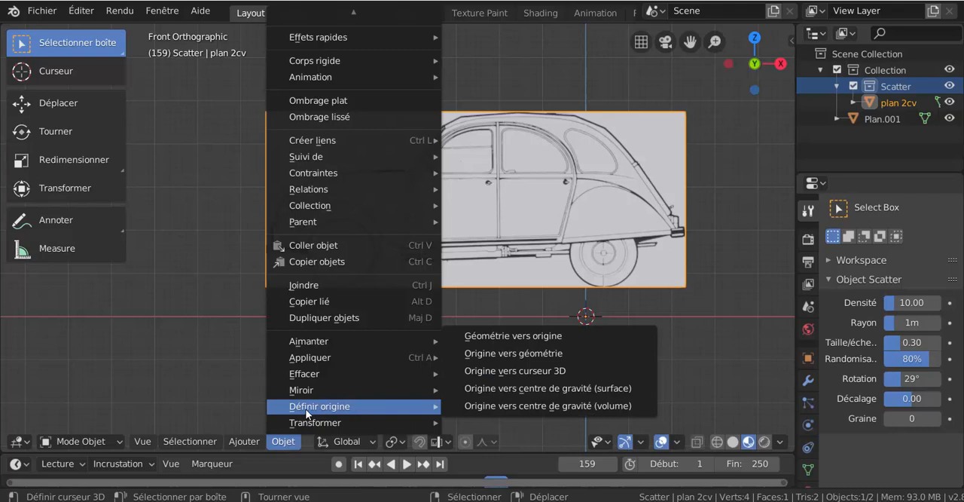
pyautogui.click(517, 356)
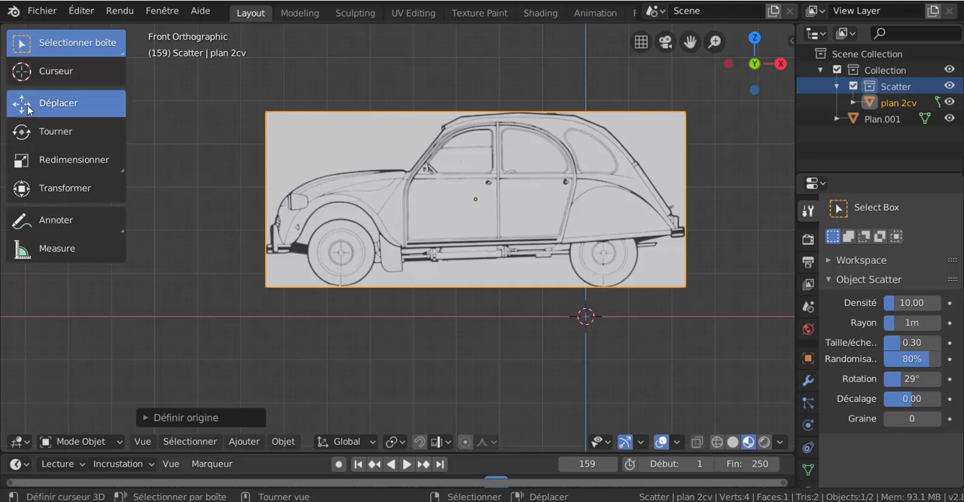
pyautogui.click(58, 102)
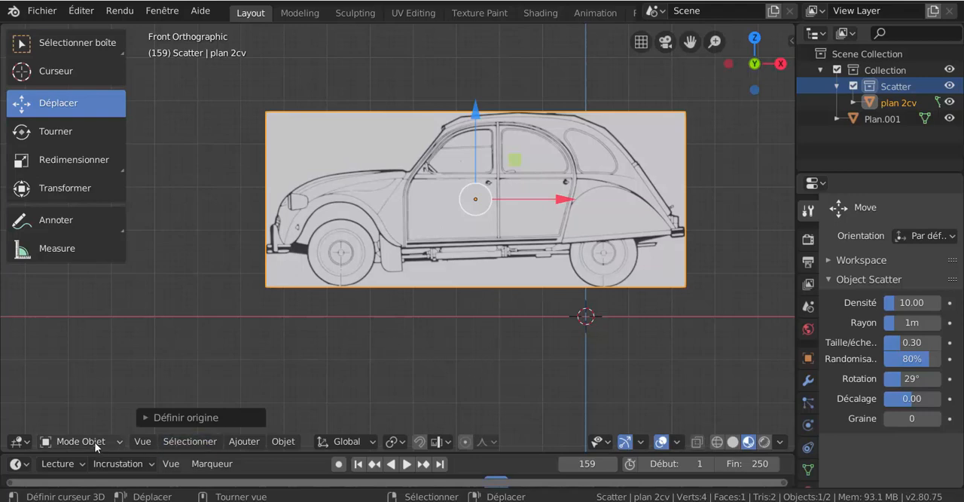
# Import plan 2cv.png from the Desktop folder a second time with Images as Planes.
pyautogui.click(41, 10)
pyautogui.moveTo(57, 229)
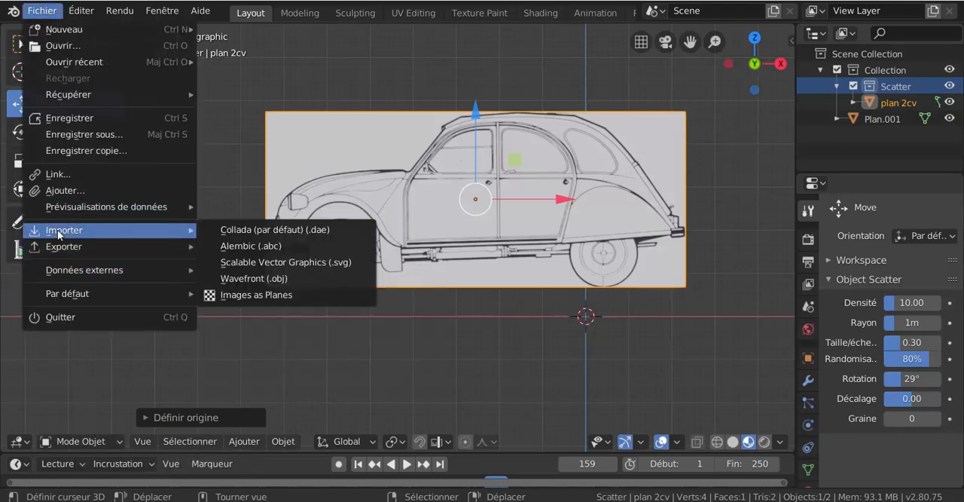
pyautogui.click(233, 298)
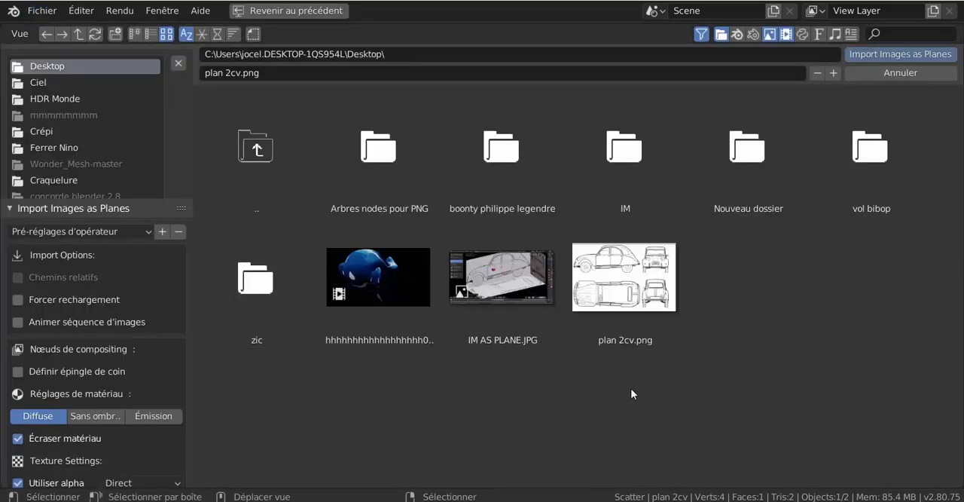
pyautogui.click(618, 289)
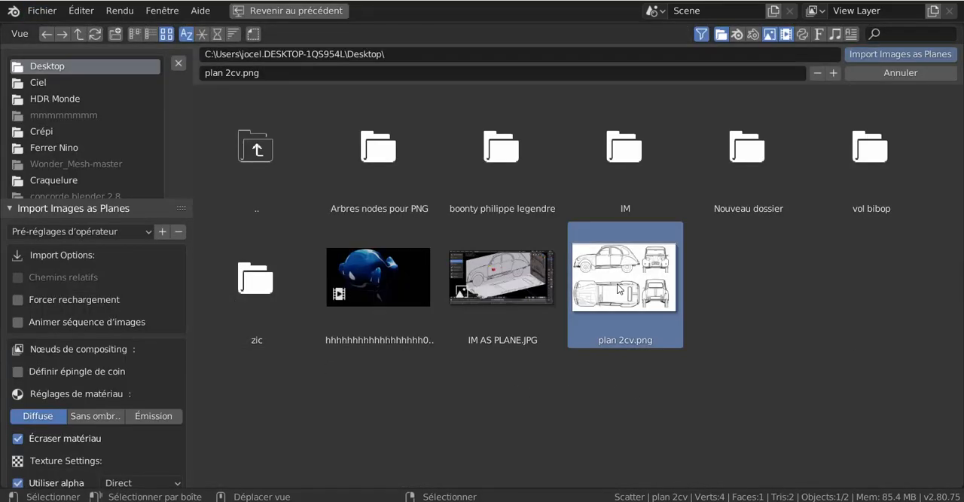
pyautogui.click(882, 55)
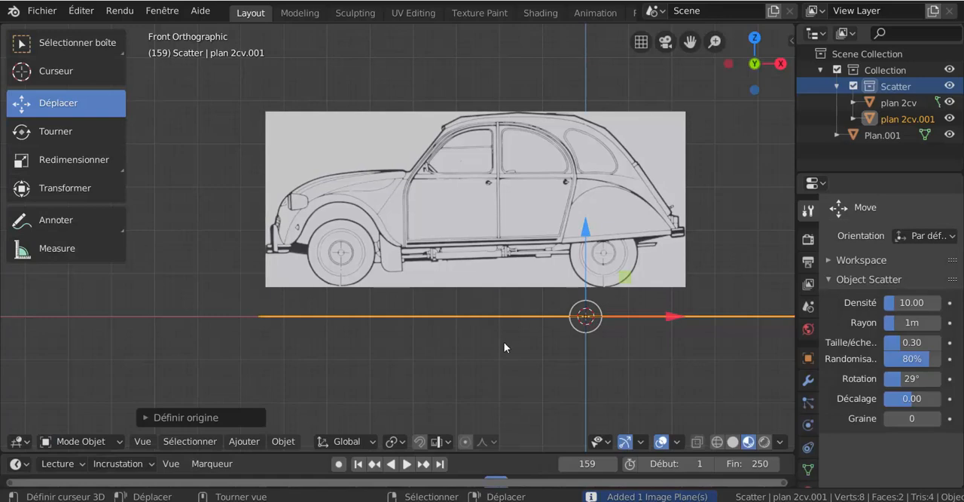
# In Edit Mode, edge-slide the new horizontal plane's right edge inward to the rear of the top view, cropping off the front and rear views.
pyautogui.moveTo(513, 355); pyautogui.dragTo(515, 378, button='middle')
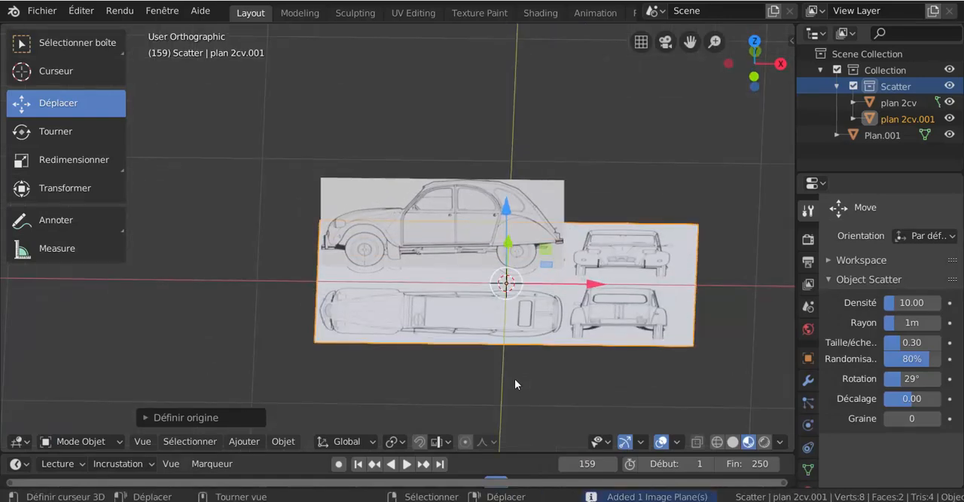
pyautogui.moveTo(483, 343); pyautogui.dragTo(493, 343, button='middle')
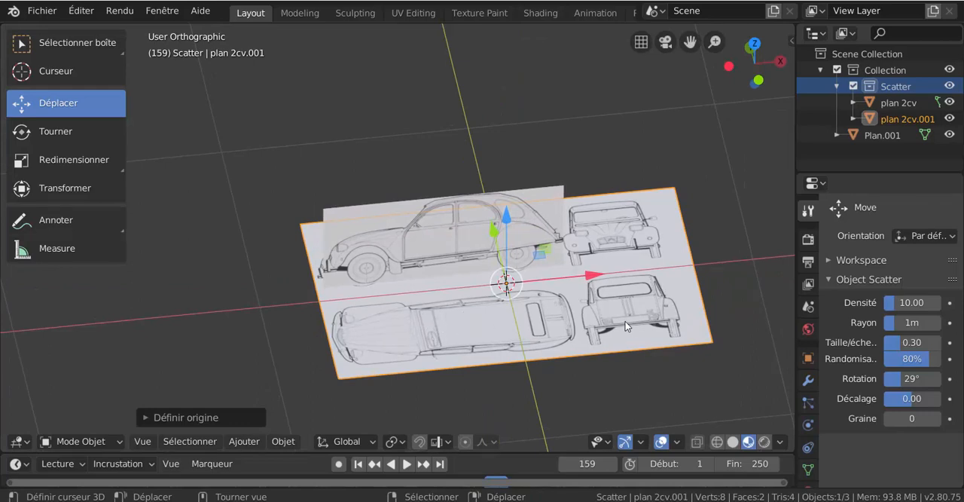
pyautogui.hotkey('ctrl', 'Tab')
pyautogui.click(702, 295)
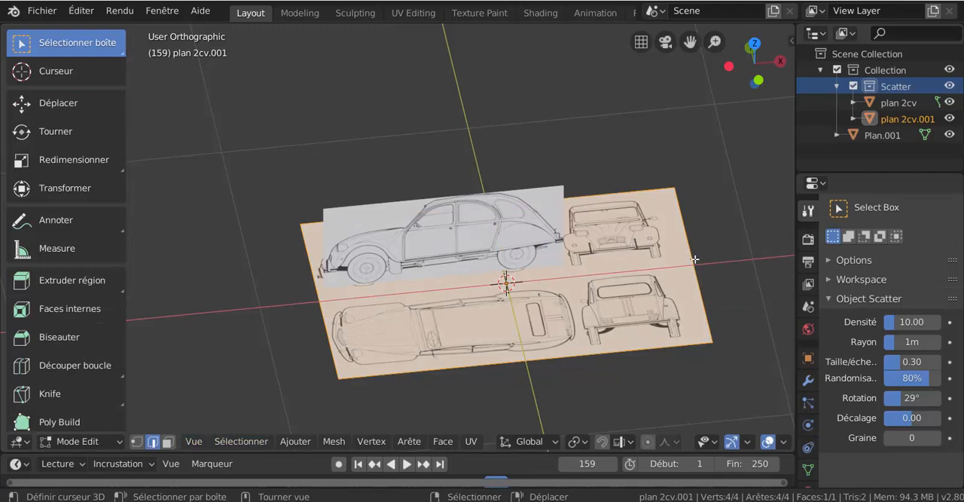
pyautogui.click(580, 367)
pyautogui.scroll(1, 730, 340)
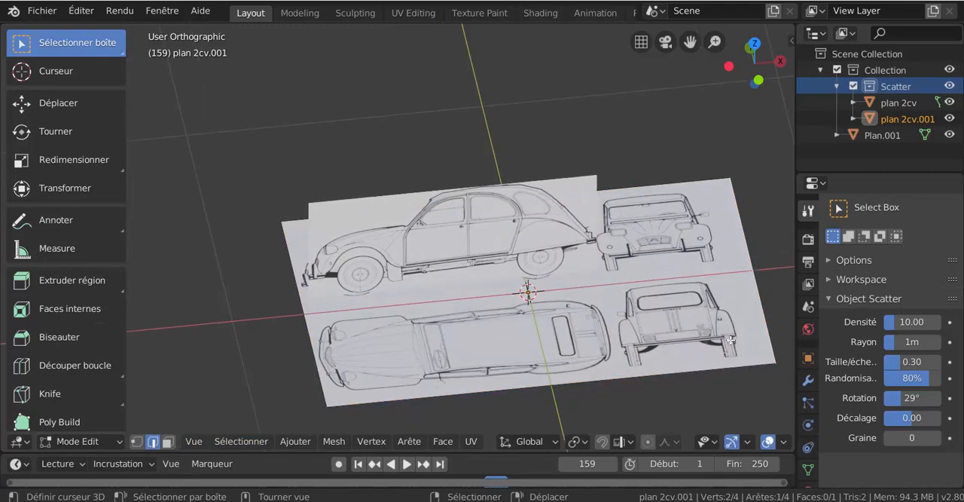
pyautogui.press('g')
pyautogui.press('g')
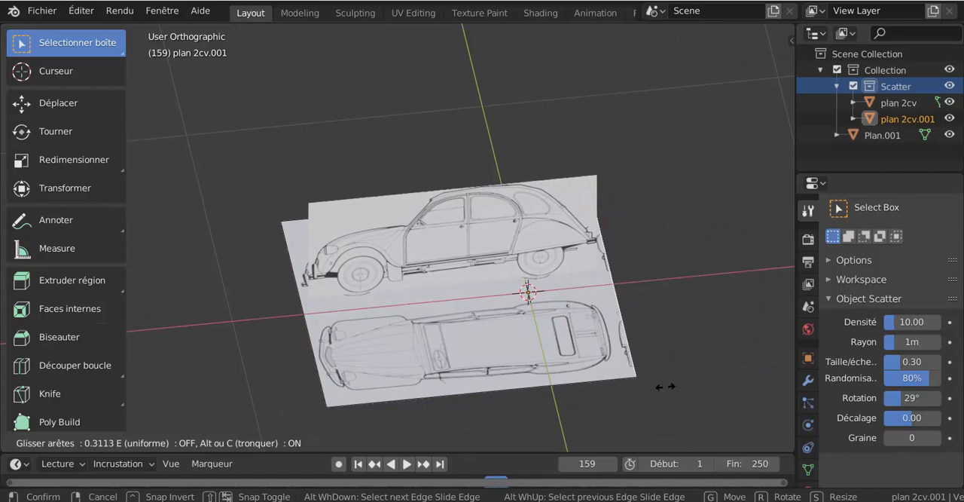
pyautogui.click(657, 400)
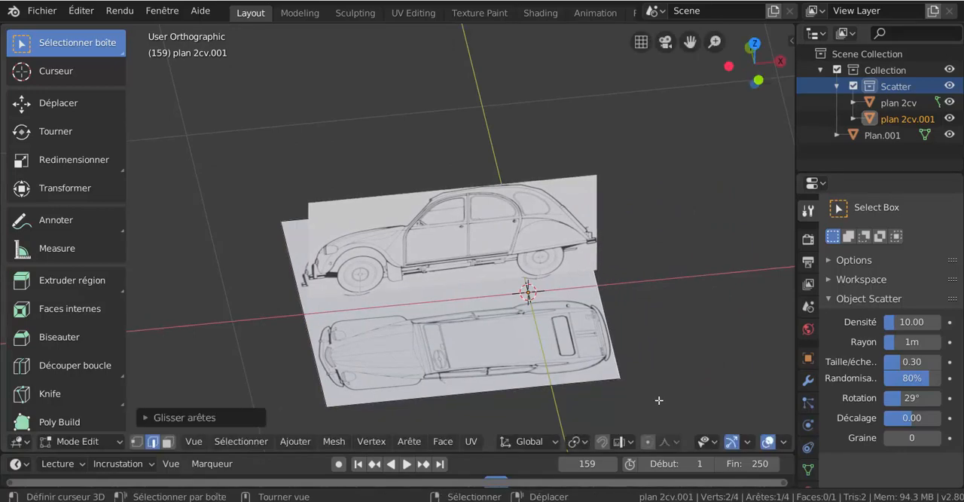
# Fine-tune the rear edge of the top-view plane with a slight edge slide so it sits close to the rear bumper.
pyautogui.scroll(6, 562, 308)
pyautogui.scroll(4, 622, 334)
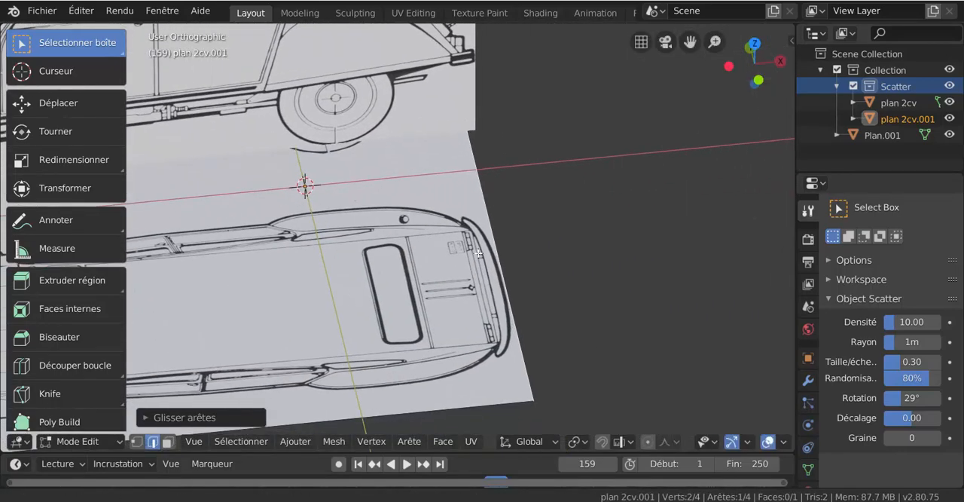
pyautogui.press('g')
pyautogui.press('g')
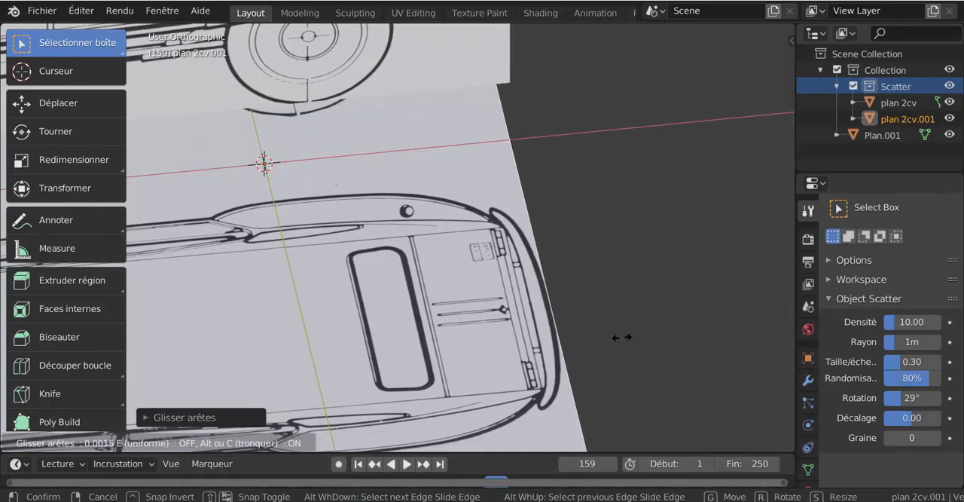
pyautogui.click(622, 338)
pyautogui.scroll(-5, 623, 336)
pyautogui.keyDown('shift'); pyautogui.moveTo(428, 317); pyautogui.dragTo(624, 259, button='middle'); pyautogui.keyUp('shift')
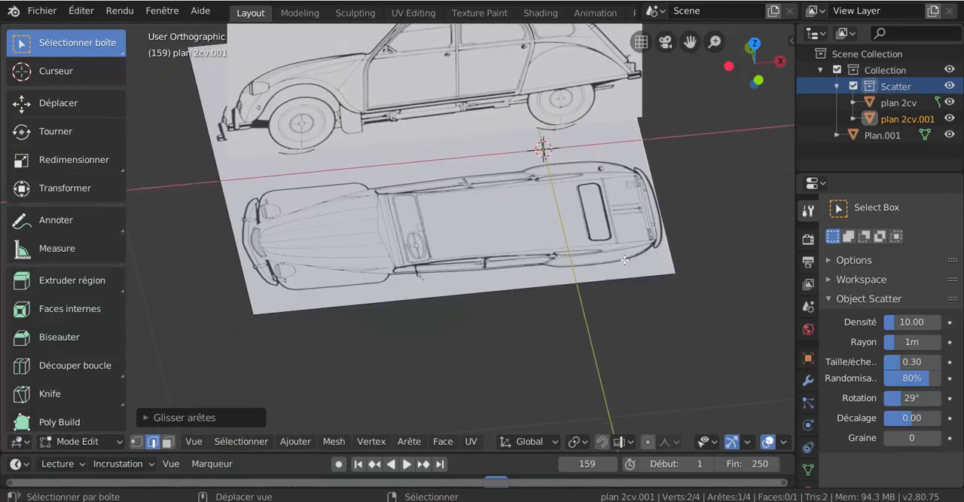
# Edge-slide the long edge beside the side-view plane inward by a factor of about 0.55, cropping the side view off the horizontal plane.
pyautogui.moveTo(495, 276); pyautogui.dragTo(604, 271, button='middle')
pyautogui.keyDown('shift'); pyautogui.moveTo(521, 310); pyautogui.dragTo(406, 289, button='middle'); pyautogui.keyUp('shift')
pyautogui.press('g')
pyautogui.press('g')
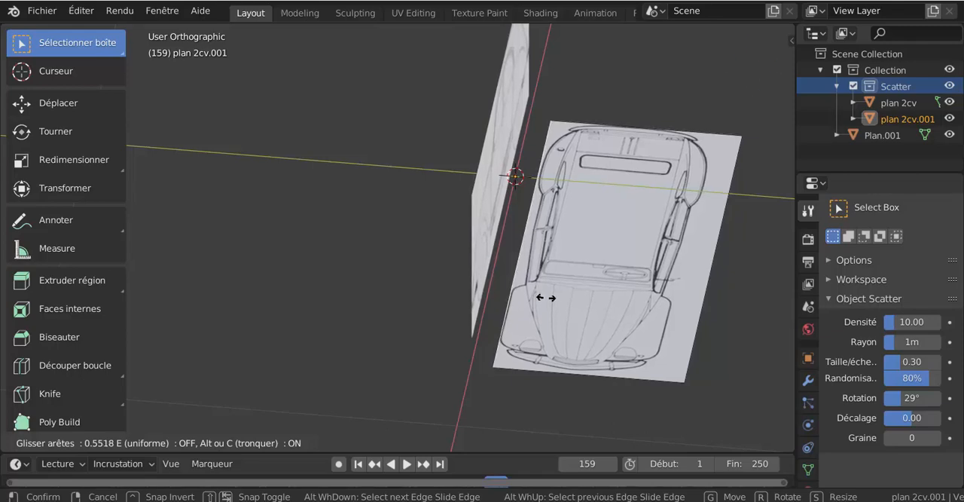
pyautogui.click(539, 297)
# Refine that same long edge with a small edge slide of about 0.0065 so it runs close to the car body.
pyautogui.moveTo(539, 331); pyautogui.dragTo(412, 272, button='middle')
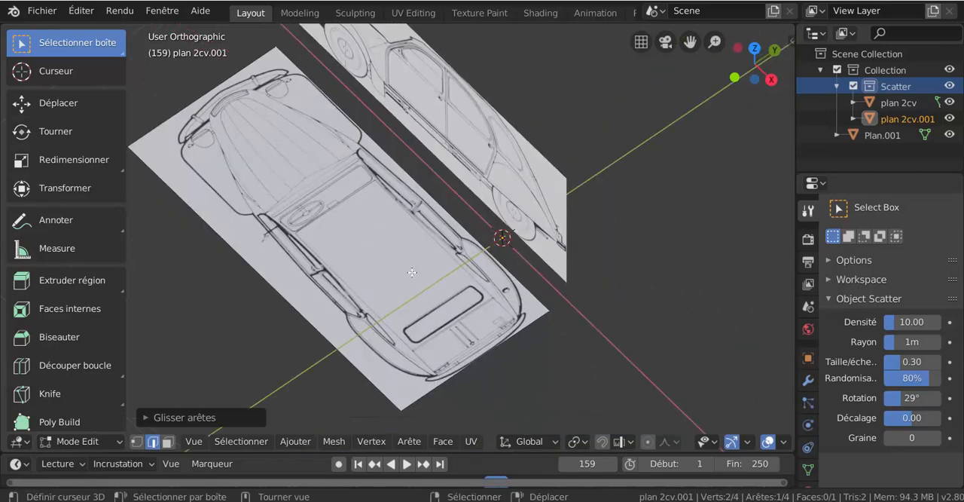
pyautogui.scroll(2, 412, 271)
pyautogui.press('g')
pyautogui.press('g')
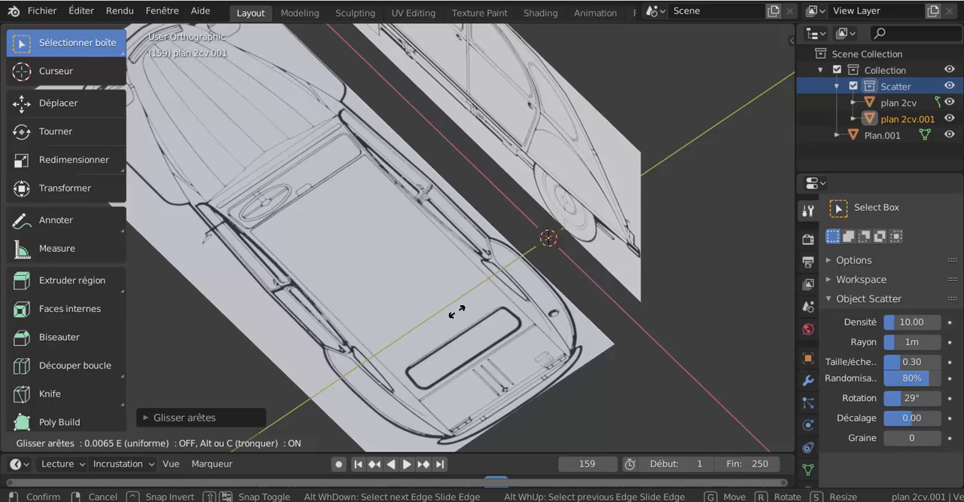
pyautogui.click(457, 311)
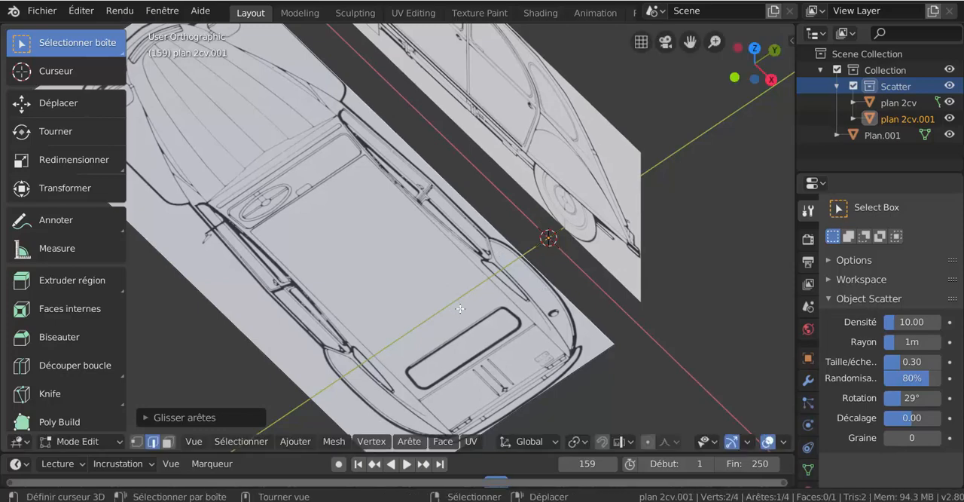
# Edge-slide the opposite long edge of the top-view plane inward by about 0.14, up to the car's outline.
pyautogui.scroll(-2, 460, 308)
pyautogui.press('g')
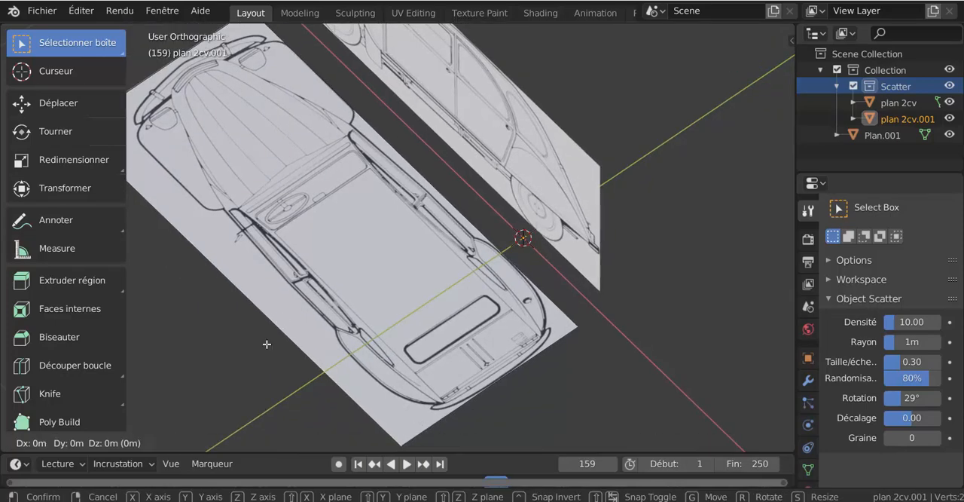
pyautogui.press('g')
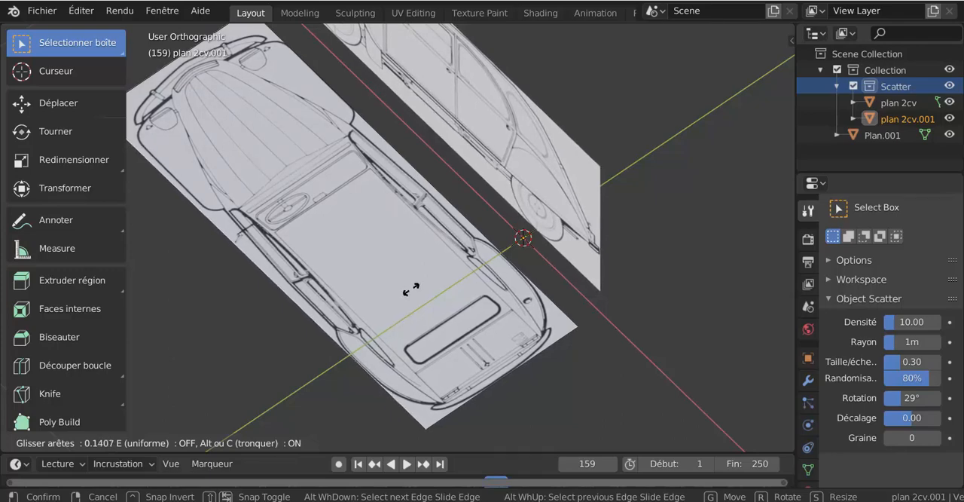
pyautogui.click(404, 286)
# In top view, edge-slide the plane's front edge inward by about 0.015 so it meets the front bumper.
pyautogui.scroll(-3, 378, 314)
pyautogui.moveTo(455, 317); pyautogui.dragTo(495, 320, button='middle')
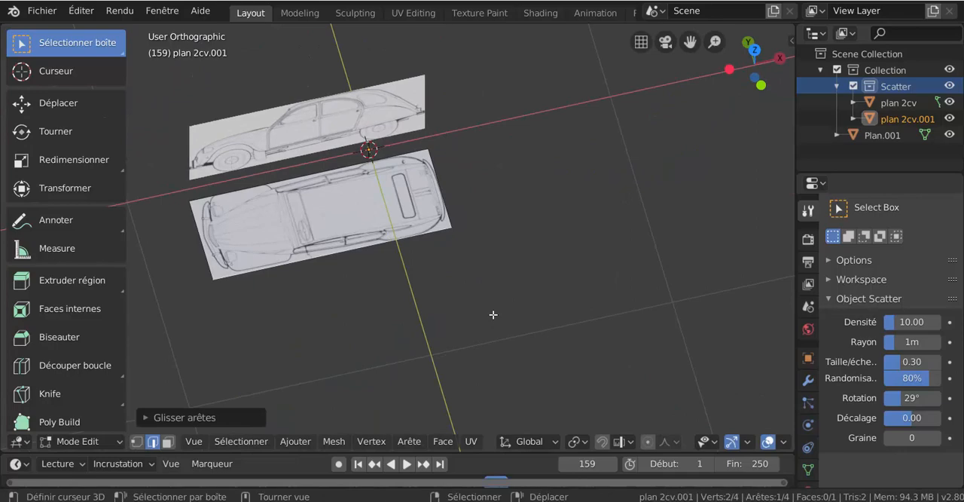
pyautogui.press('KP_7')
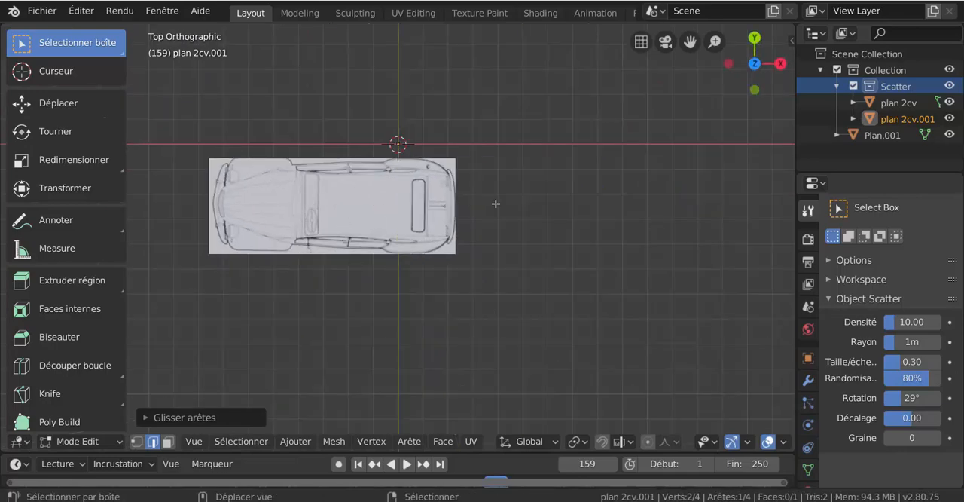
pyautogui.keyDown('shift'); pyautogui.moveTo(495, 203); pyautogui.dragTo(652, 203, button='middle'); pyautogui.keyUp('shift')
pyautogui.scroll(8, 284, 174)
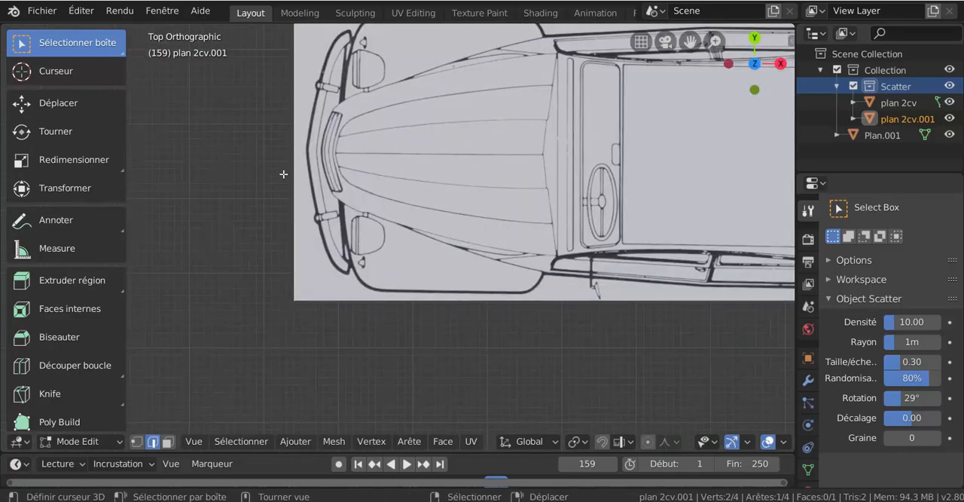
pyautogui.press('g')
pyautogui.press('g')
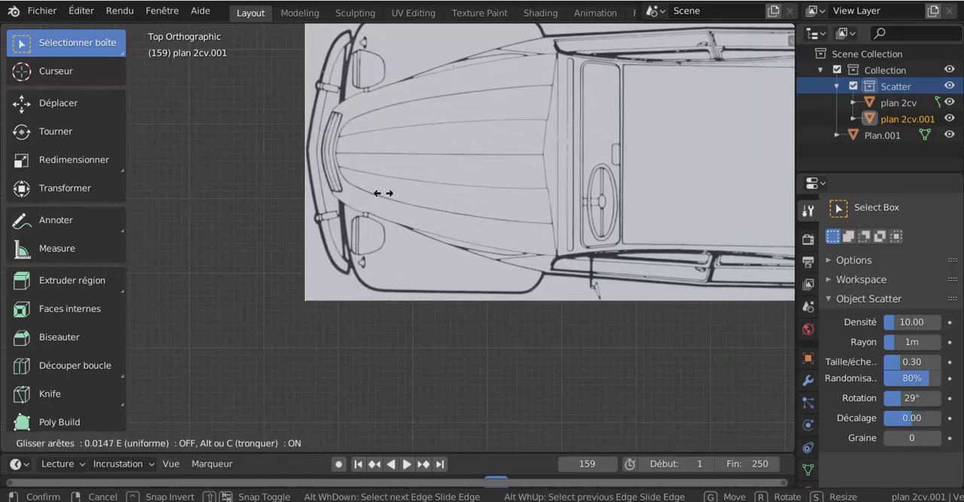
pyautogui.click(384, 193)
pyautogui.scroll(-4, 374, 249)
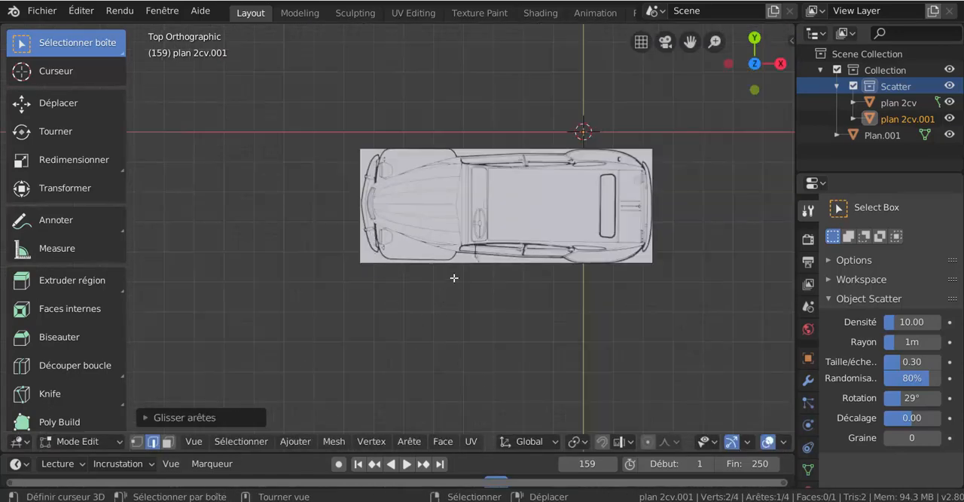
pyautogui.moveTo(453, 278); pyautogui.dragTo(471, 302, button='middle')
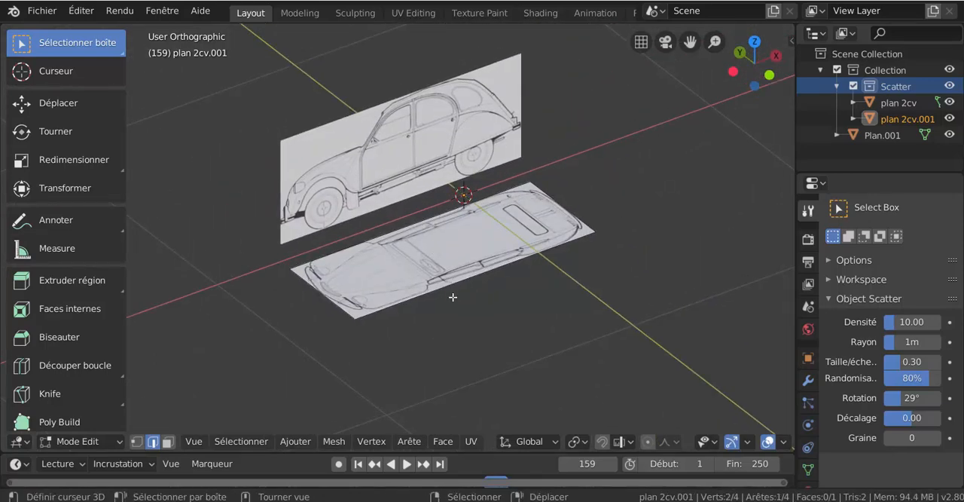
pyautogui.scroll(2, 448, 264)
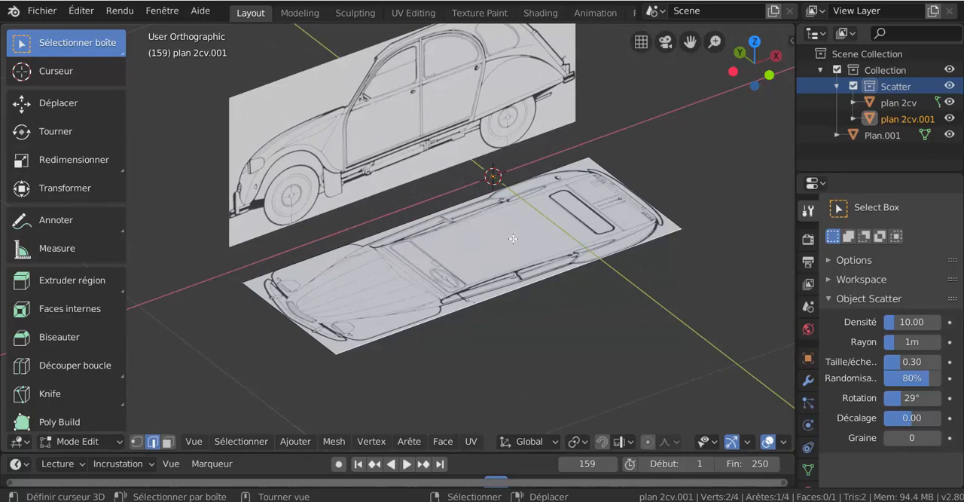
pyautogui.hotkey('ctrl', 'Tab')
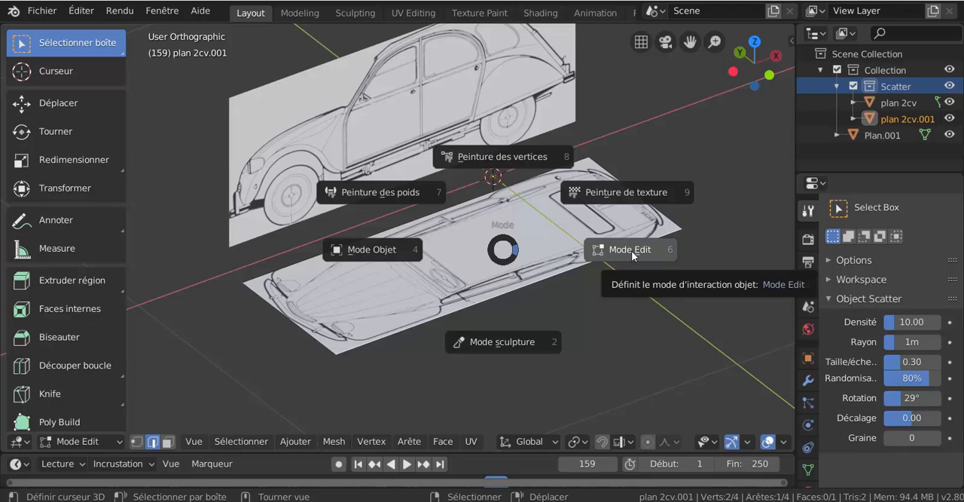
pyautogui.click(629, 254)
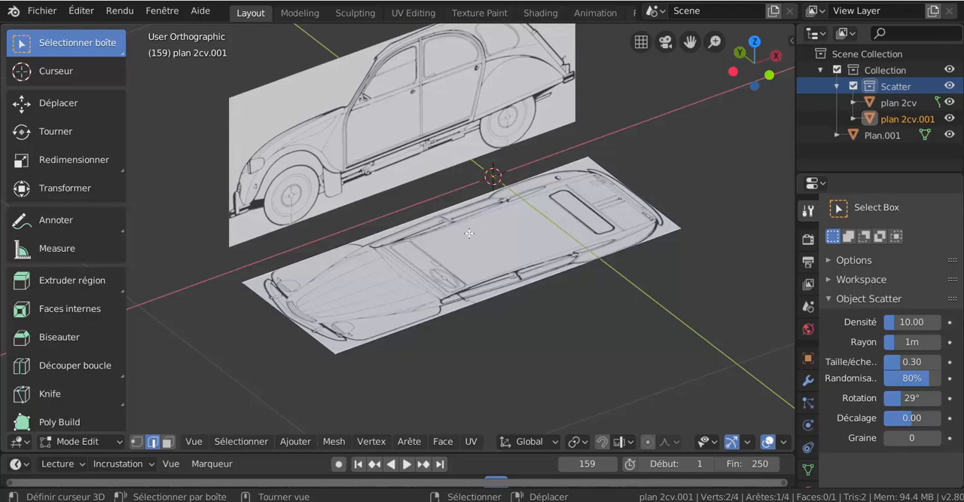
pyautogui.click(336, 444)
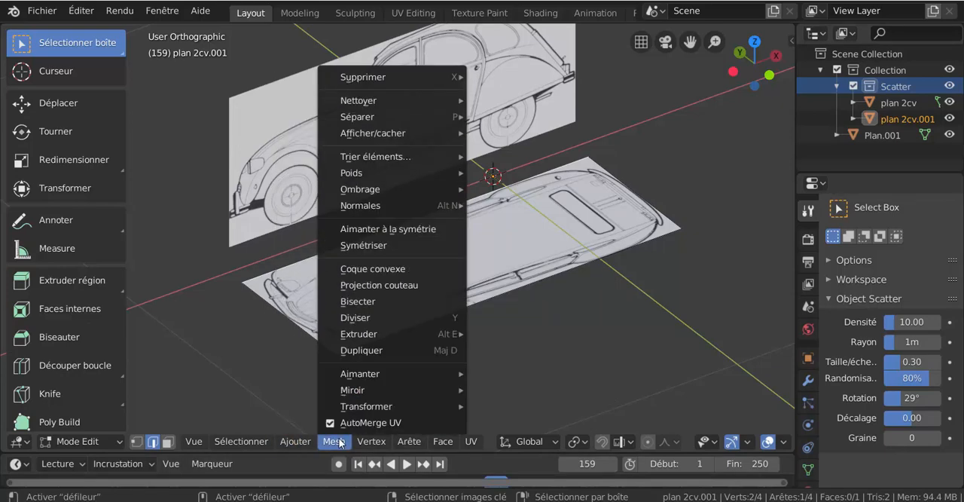
pyautogui.moveTo(360, 393)
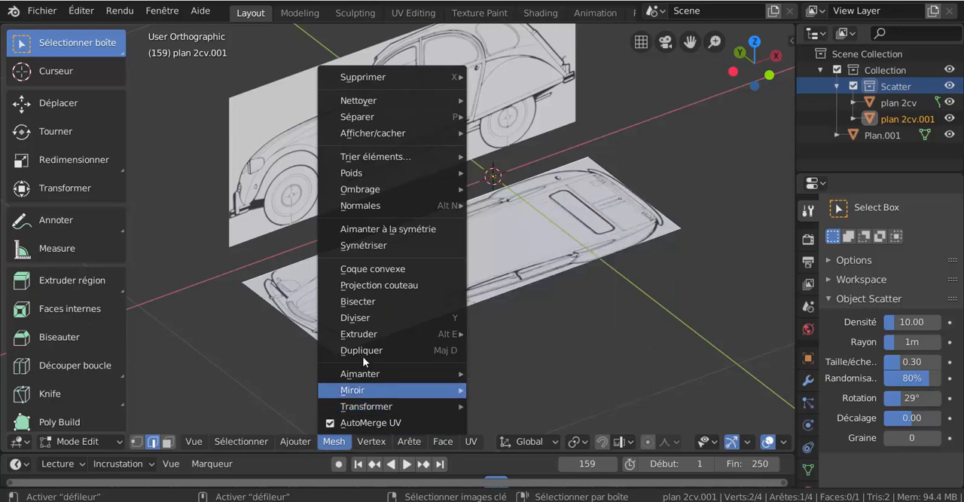
pyautogui.moveTo(360, 374)
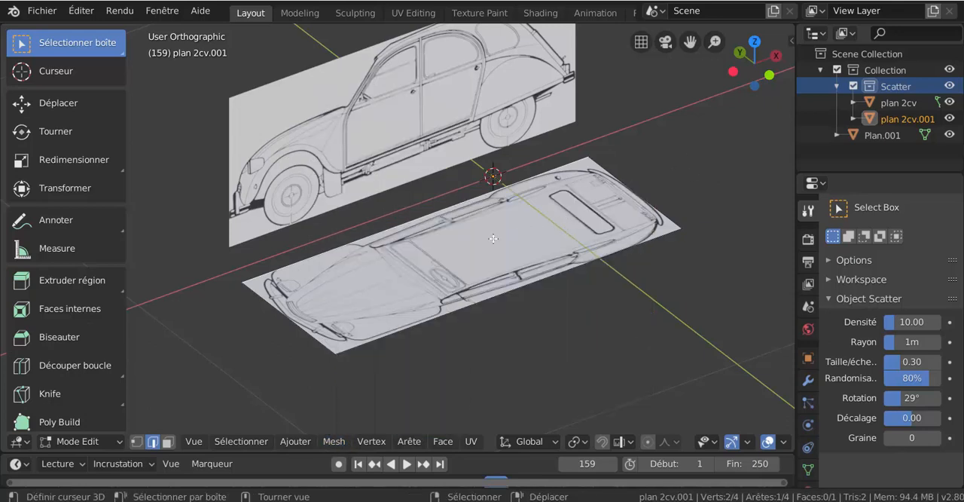
# Return to Object Mode and set the top-view plane's origin to its geometry.
pyautogui.hotkey('ctrl', 'Tab')
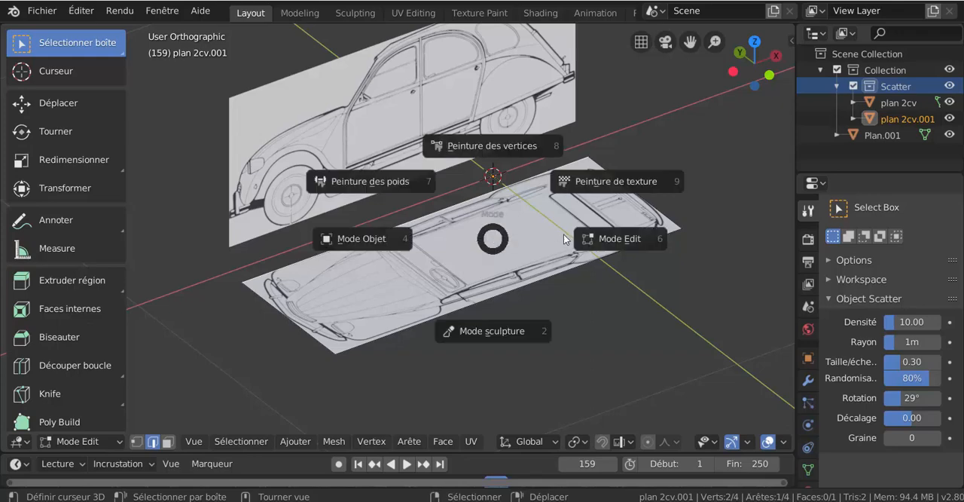
pyautogui.click(433, 238)
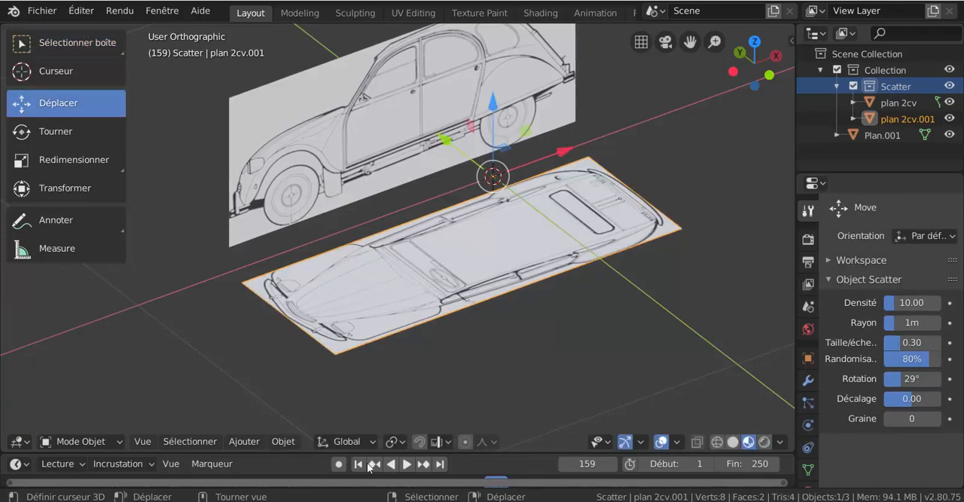
pyautogui.click(281, 441)
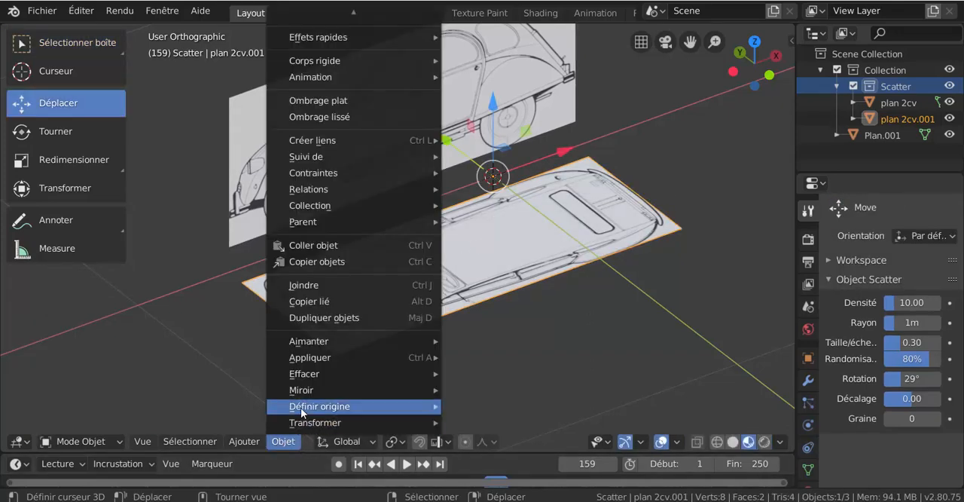
pyautogui.moveTo(301, 408)
pyautogui.click(504, 354)
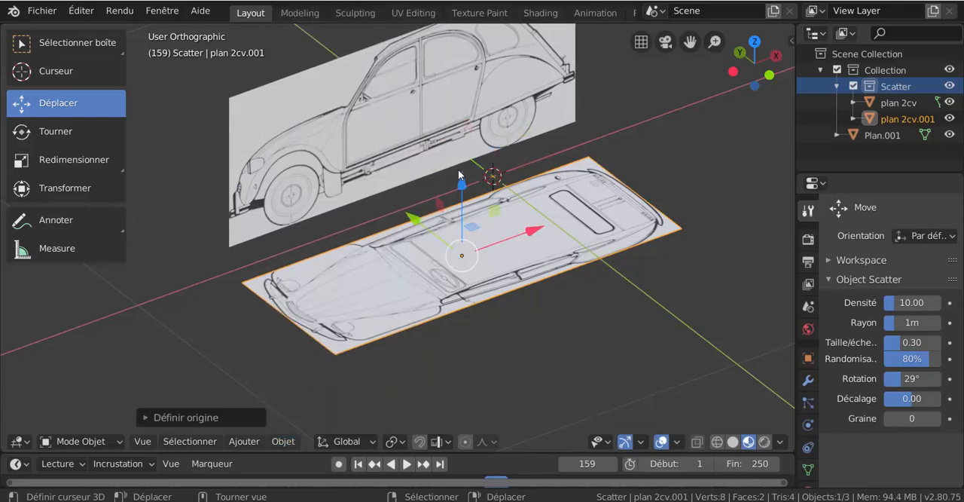
# Move the top-view plane up along Z and along Y until its inner long edge meets the side-view plane's bottom edge.
pyautogui.moveTo(462, 183); pyautogui.dragTo(466, 159)
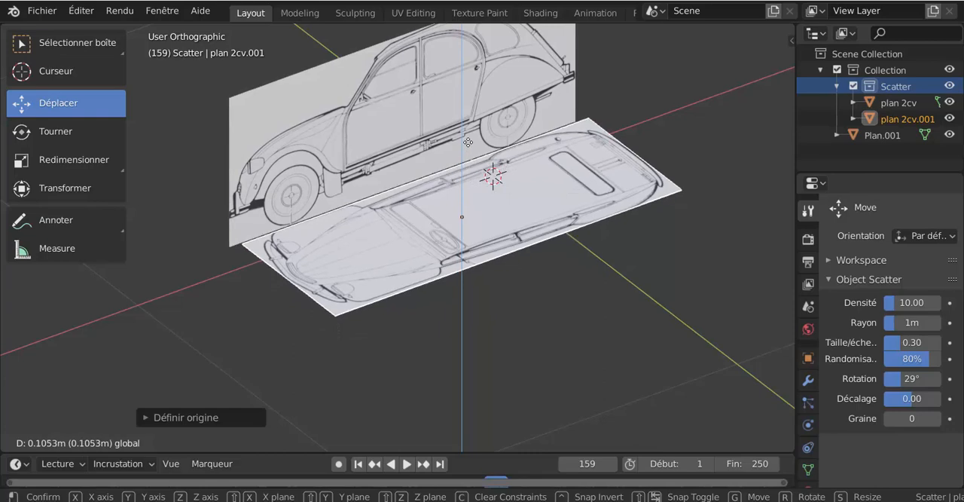
pyautogui.click(466, 148)
pyautogui.moveTo(466, 151); pyautogui.dragTo(497, 169, button='middle')
pyautogui.moveTo(485, 150); pyautogui.dragTo(492, 139)
pyautogui.moveTo(527, 199); pyautogui.dragTo(550, 204, button='middle')
pyautogui.moveTo(550, 194); pyautogui.dragTo(550, 195)
pyautogui.moveTo(550, 194); pyautogui.dragTo(660, 117, button='middle')
pyautogui.moveTo(383, 209); pyautogui.dragTo(376, 210)
pyautogui.moveTo(463, 135); pyautogui.dragTo(459, 141)
pyautogui.moveTo(371, 218); pyautogui.dragTo(371, 219)
pyautogui.moveTo(402, 210); pyautogui.dragTo(382, 203, button='middle')
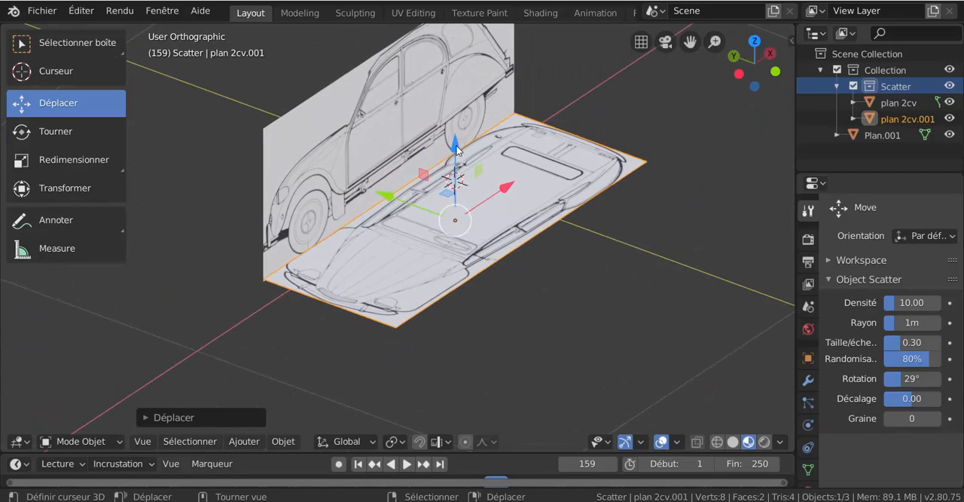
pyautogui.moveTo(457, 150)
pyautogui.mouseDown()
pyautogui.moveTo(457, 162)
pyautogui.moveTo(456, 153)
pyautogui.mouseUp()
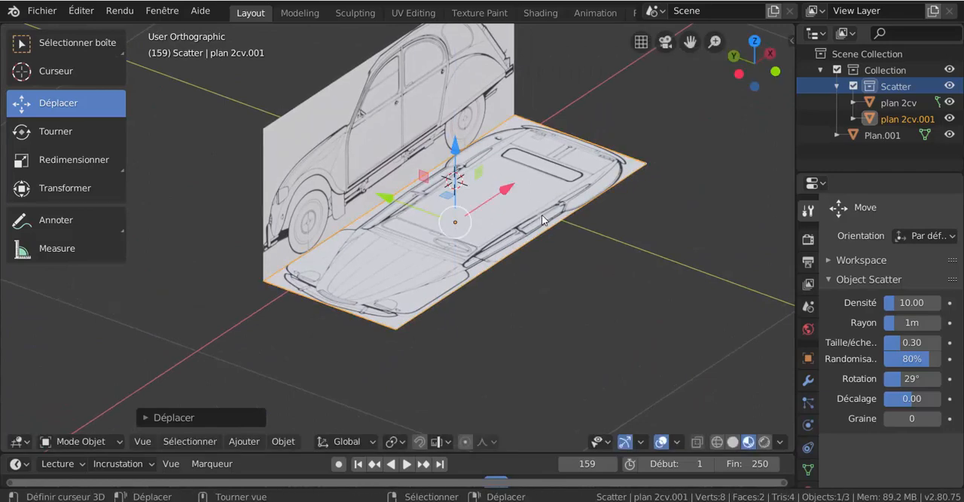
# Import plan 2cv.png from the Desktop folder a third time with Images as Planes.
pyautogui.moveTo(542, 220); pyautogui.dragTo(482, 151, button='middle')
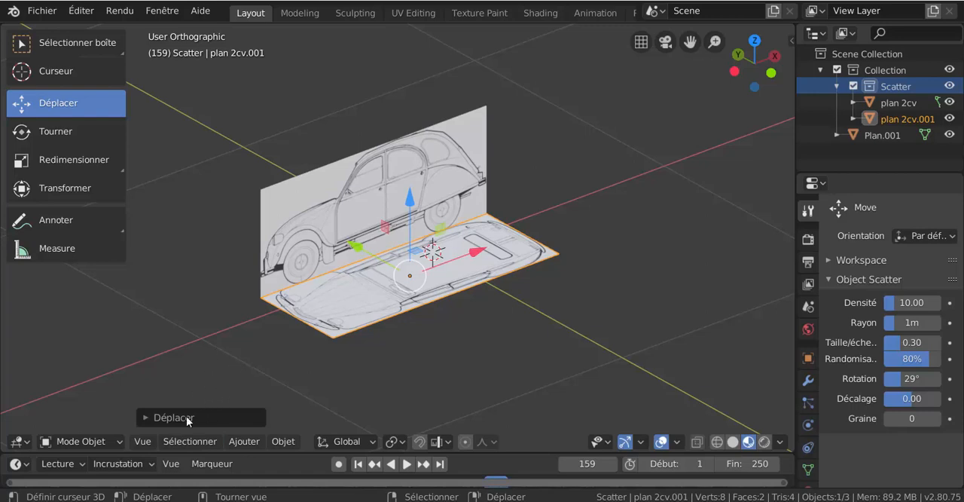
pyautogui.click(190, 440)
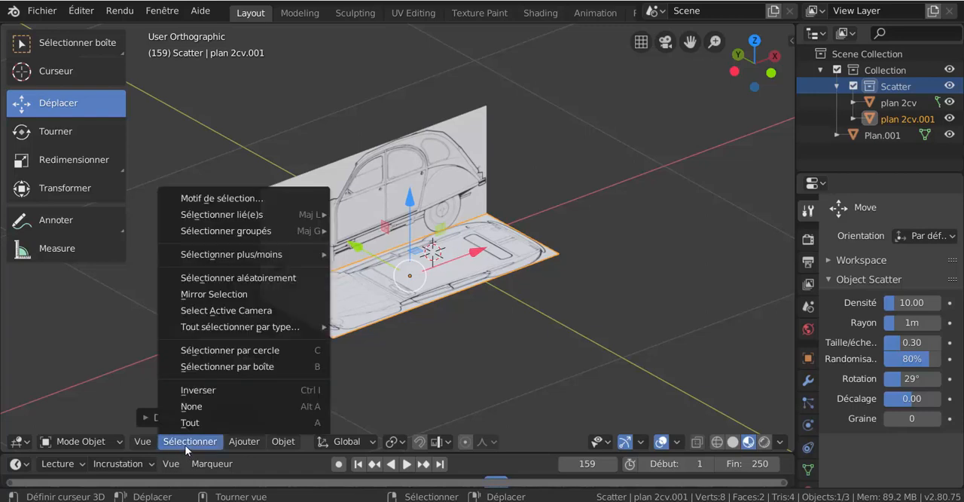
pyautogui.click(42, 10)
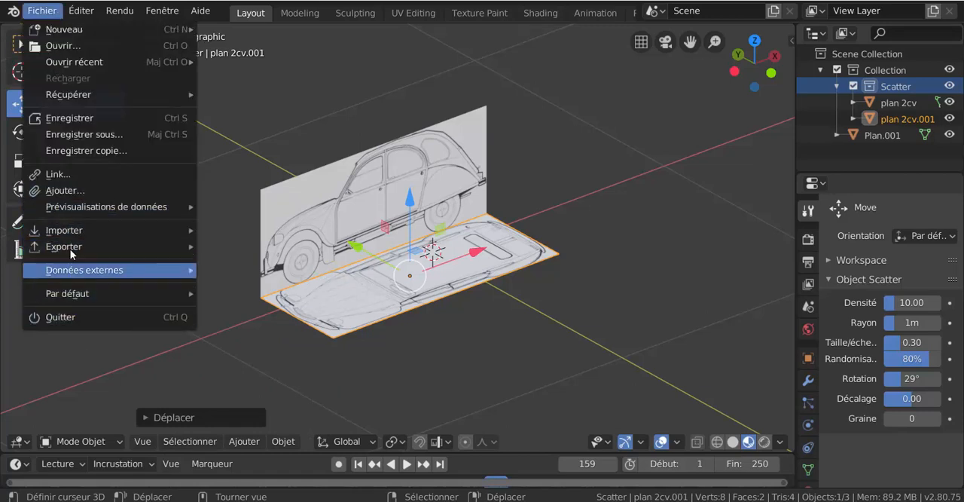
pyautogui.moveTo(70, 235)
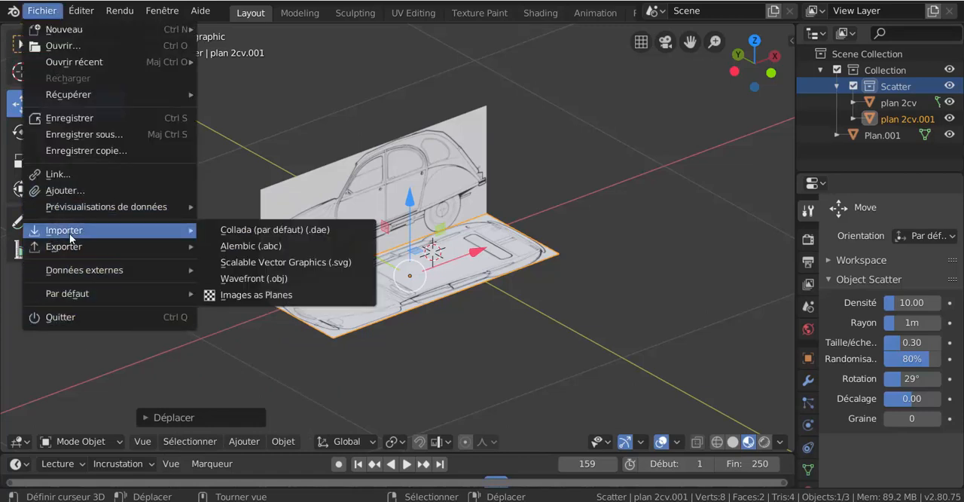
pyautogui.click(229, 296)
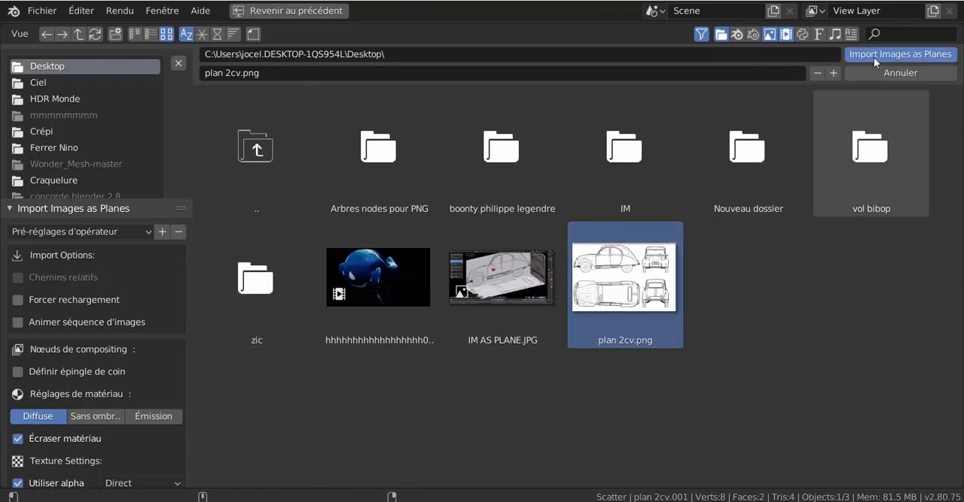
pyautogui.press('Return')
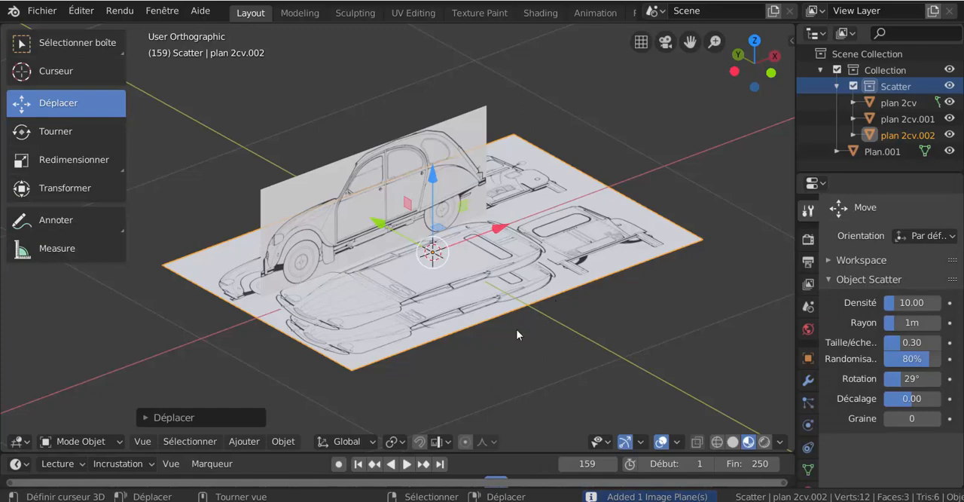
pyautogui.moveTo(517, 334); pyautogui.dragTo(534, 203, button='middle')
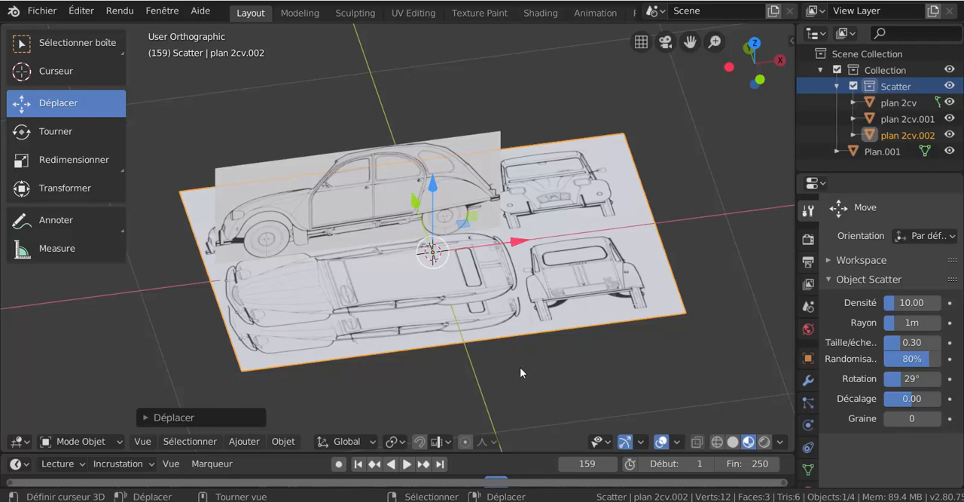
# Rotate the newly imported blueprint plane 90° about the X axis and -90° about the Z axis.
pyautogui.write('rx')
pyautogui.write('90')
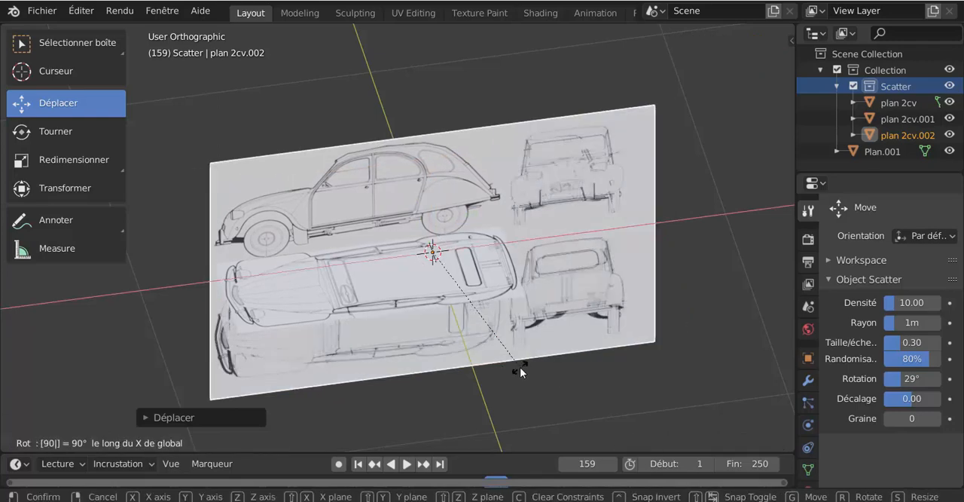
pyautogui.press('Return')
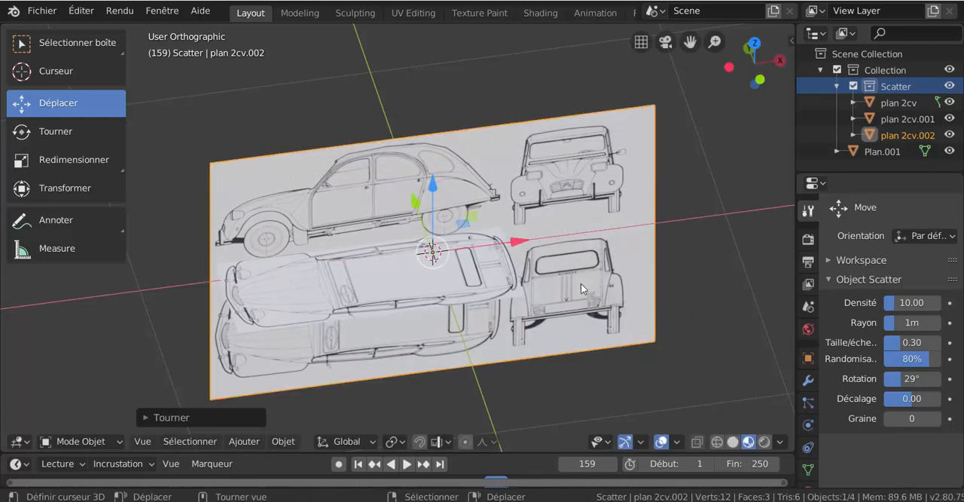
pyautogui.moveTo(581, 283); pyautogui.dragTo(597, 282, button='middle')
pyautogui.press('r')
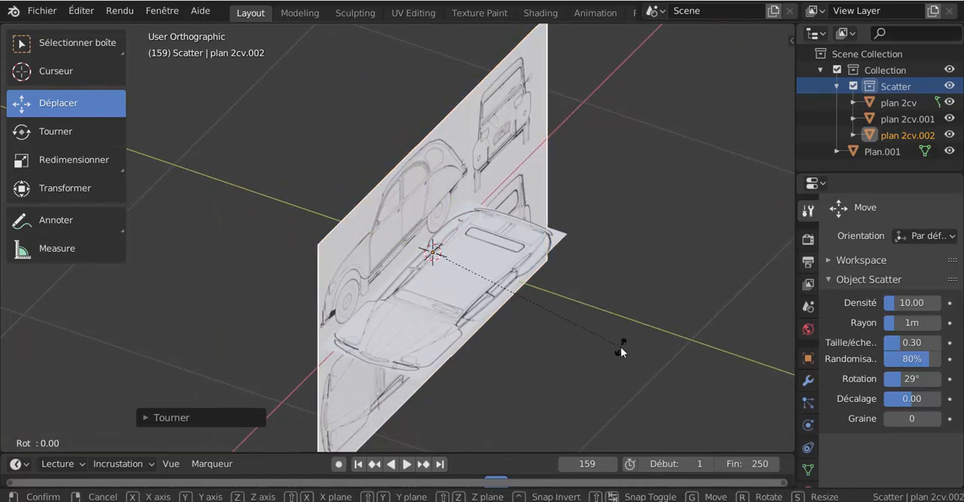
pyautogui.write('z-90')
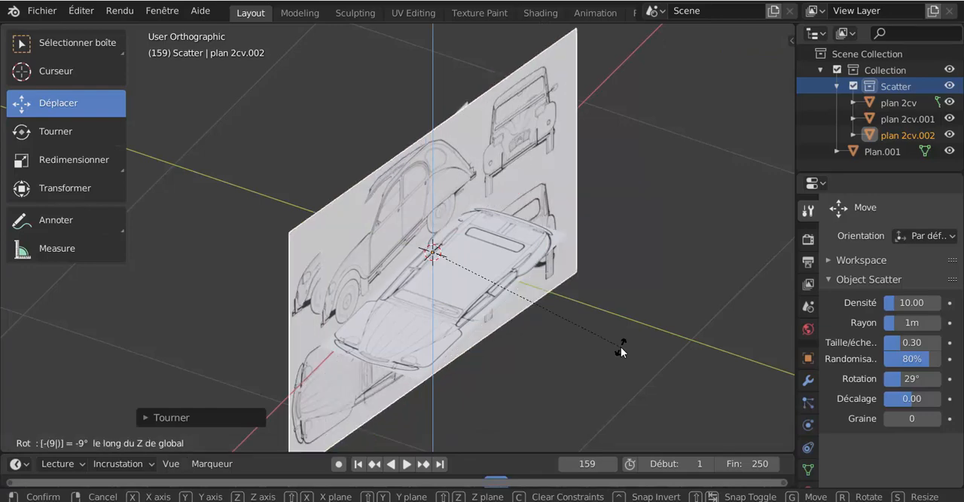
pyautogui.press('Return')
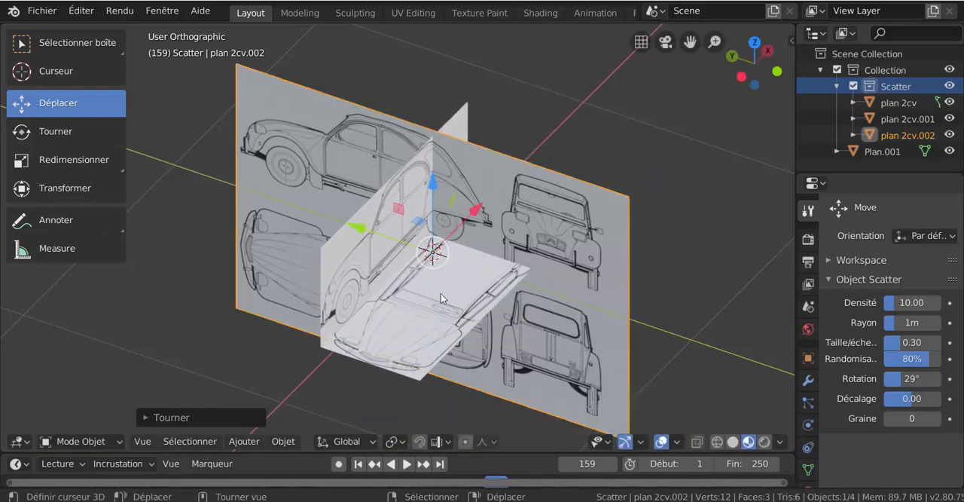
# Move the newly imported blueprint plane about 0.28 m along the Y axis.
pyautogui.scroll(2, 437, 282)
pyautogui.press('g')
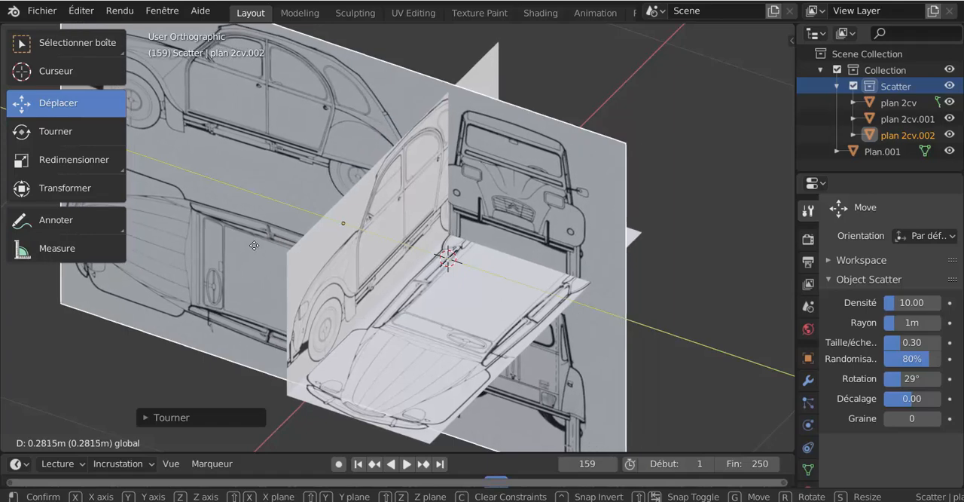
pyautogui.click(254, 245)
pyautogui.keyDown('shift'); pyautogui.rightClick(254, 245); pyautogui.keyUp('shift')
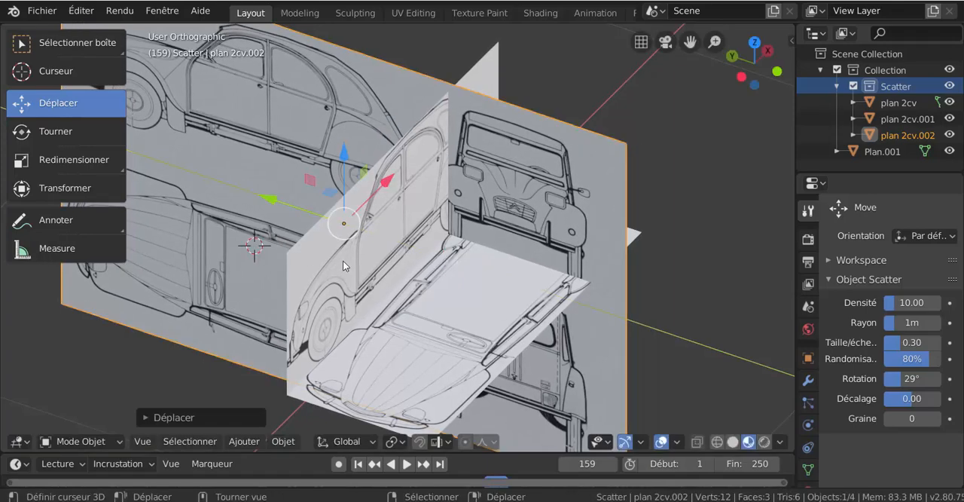
# Hide the side-view and top-view planes and put the newly imported plane into Edit Mode.
pyautogui.click(475, 302)
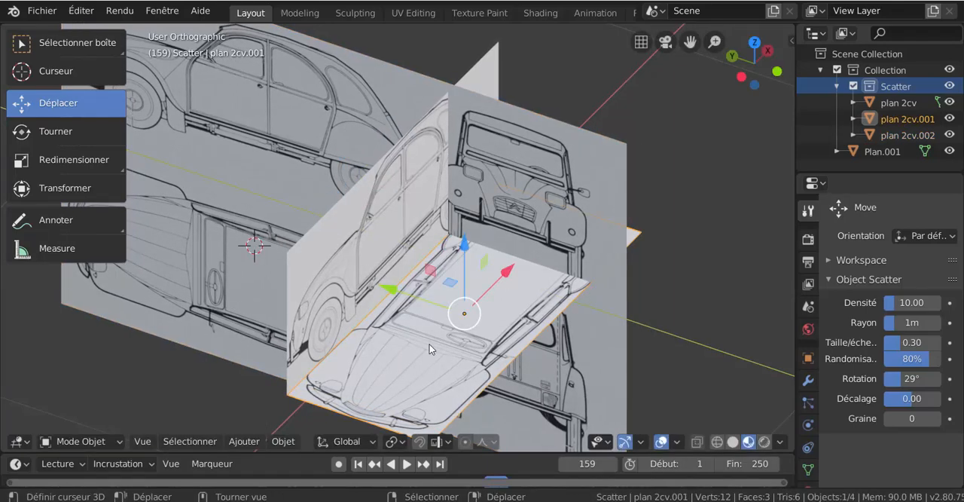
pyautogui.keyDown('shift'); pyautogui.click(385, 210); pyautogui.keyUp('shift')
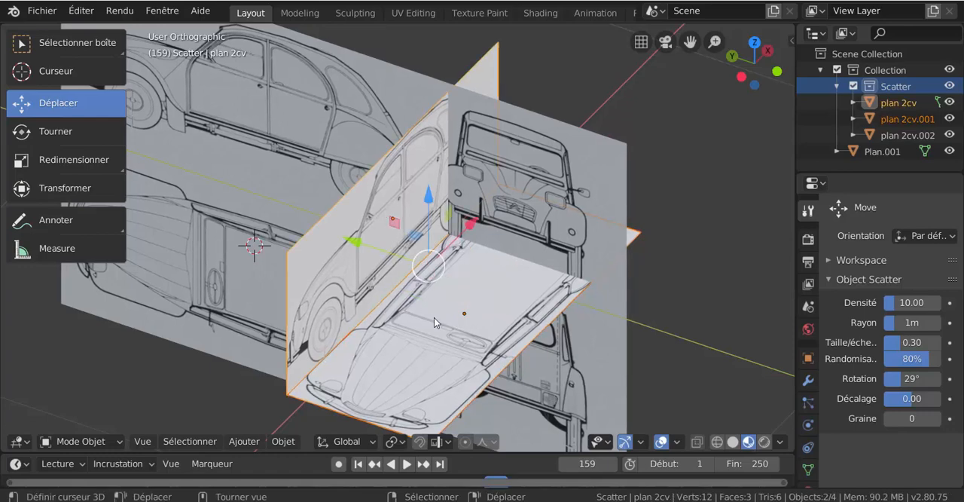
pyautogui.press('h')
pyautogui.click(433, 317)
pyautogui.hotkey('ctrl', 'Tab')
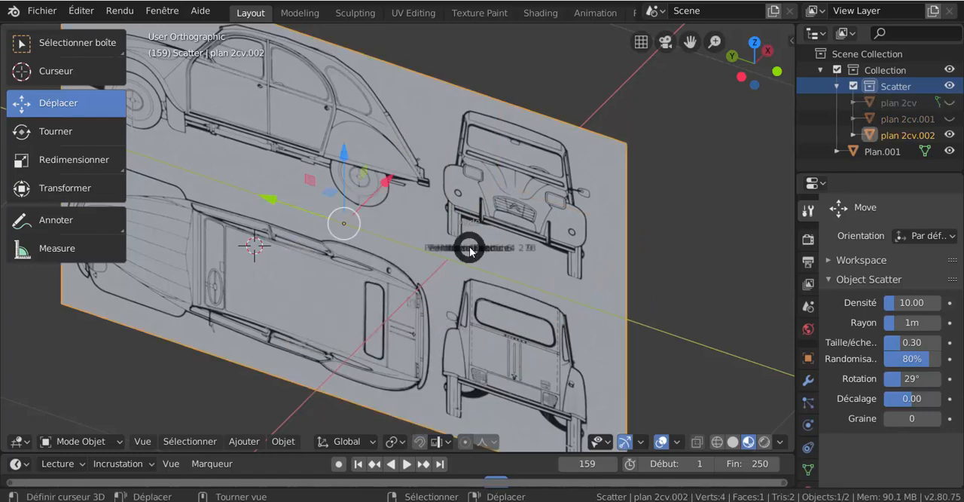
pyautogui.click(603, 253)
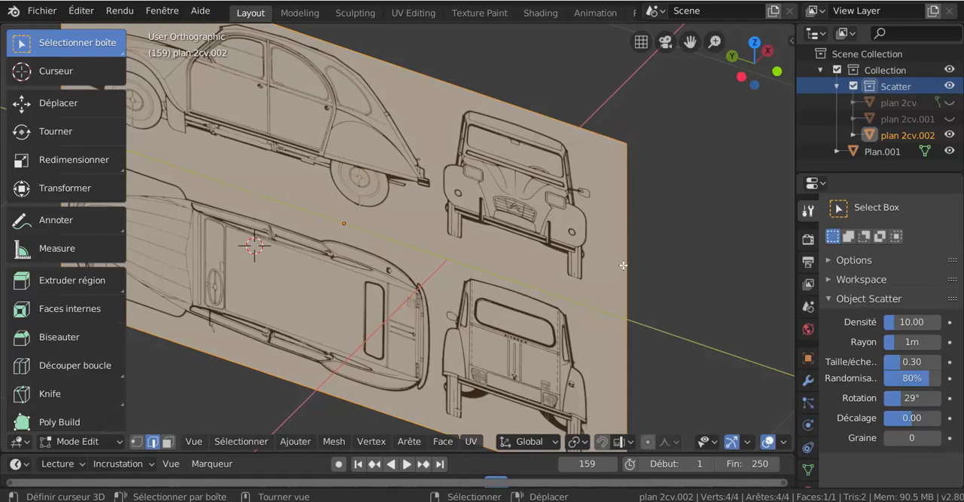
# Edge-slide the plane's vertical edge beside the front and rear views inward by about 0.07 to the front view's outer fender.
pyautogui.click(625, 271)
pyautogui.scroll(-2, 625, 324)
pyautogui.moveTo(662, 315); pyautogui.dragTo(626, 299, button='middle')
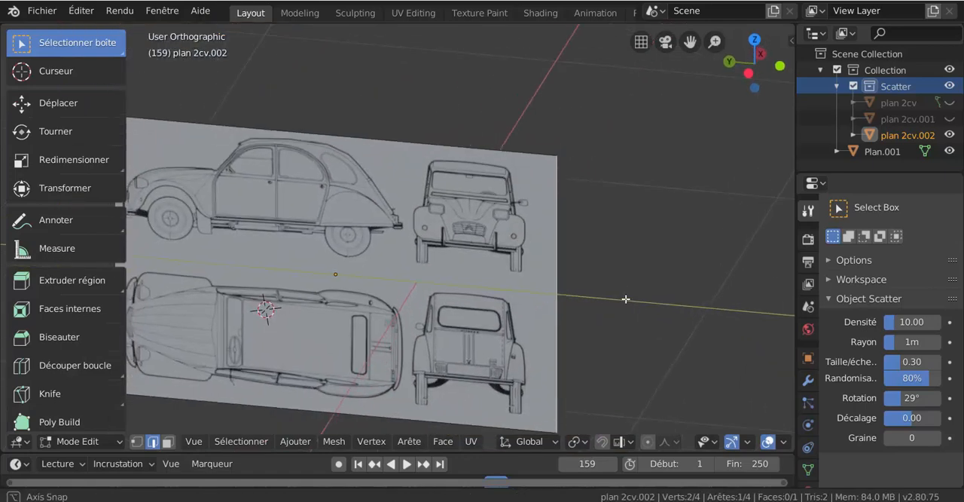
pyautogui.scroll(2, 619, 301)
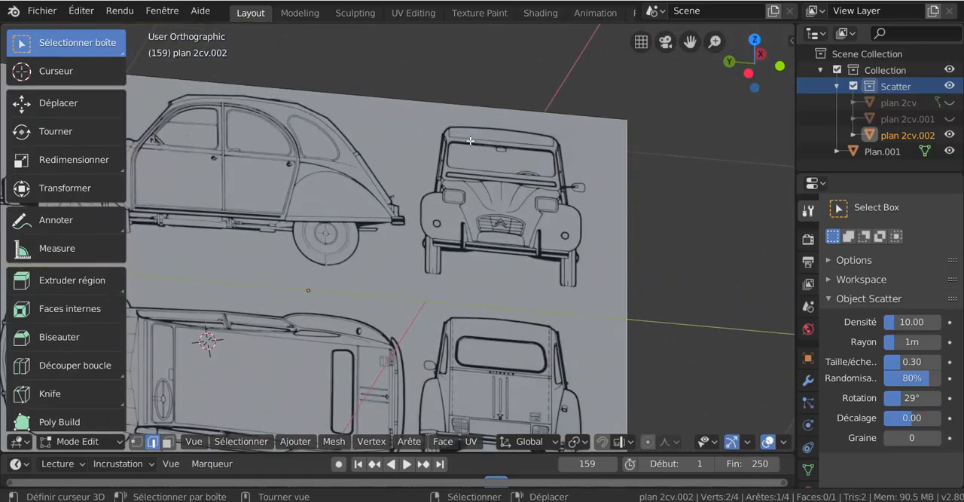
pyautogui.press('g')
pyautogui.press('g')
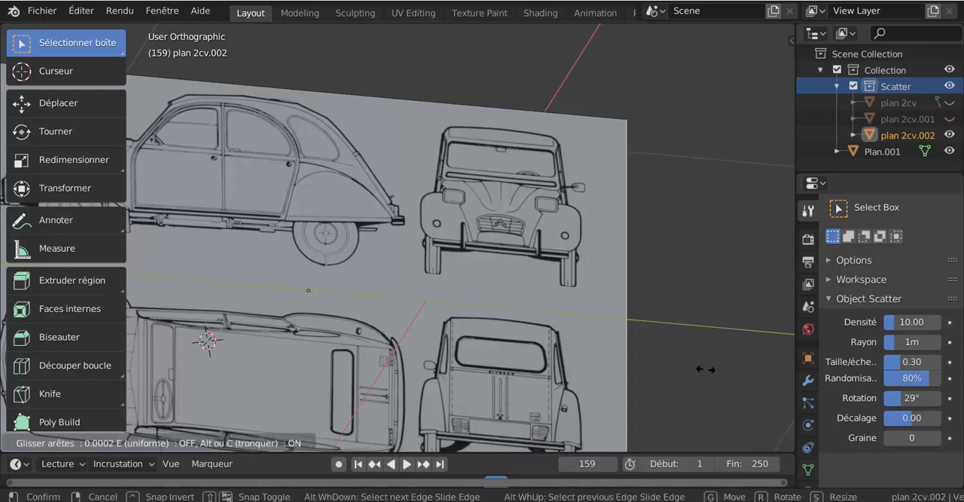
pyautogui.click(645, 410)
# Edge-slide the plane's top edge down by about 0.05 so it meets the roof of the front view.
pyautogui.rightClick(471, 110)
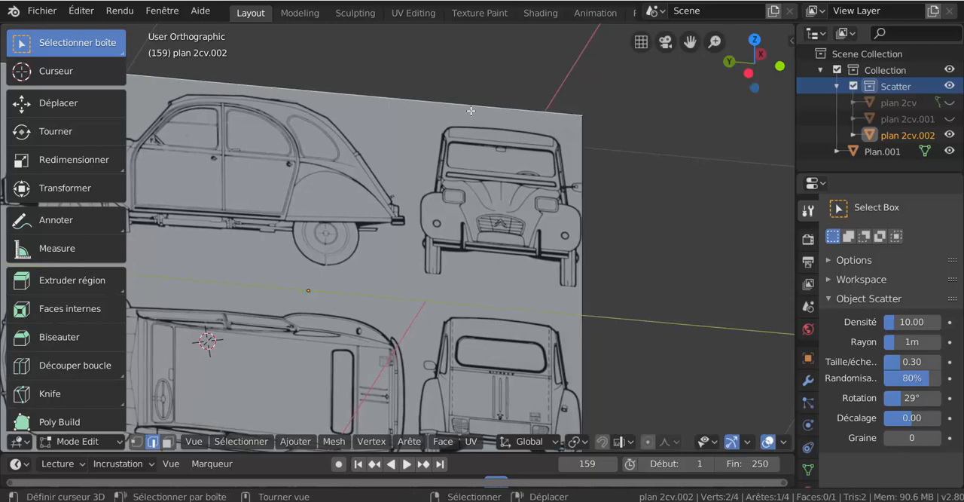
pyautogui.press('g')
pyautogui.press('g')
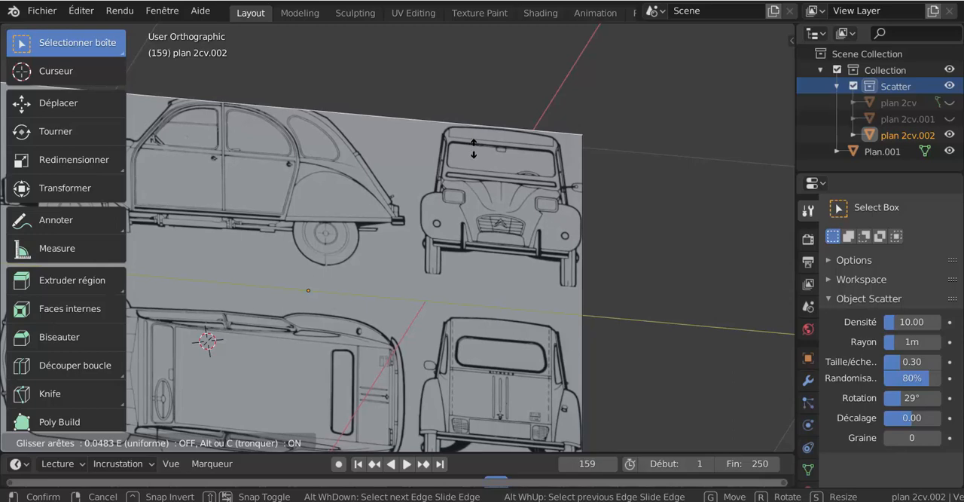
pyautogui.click(475, 155)
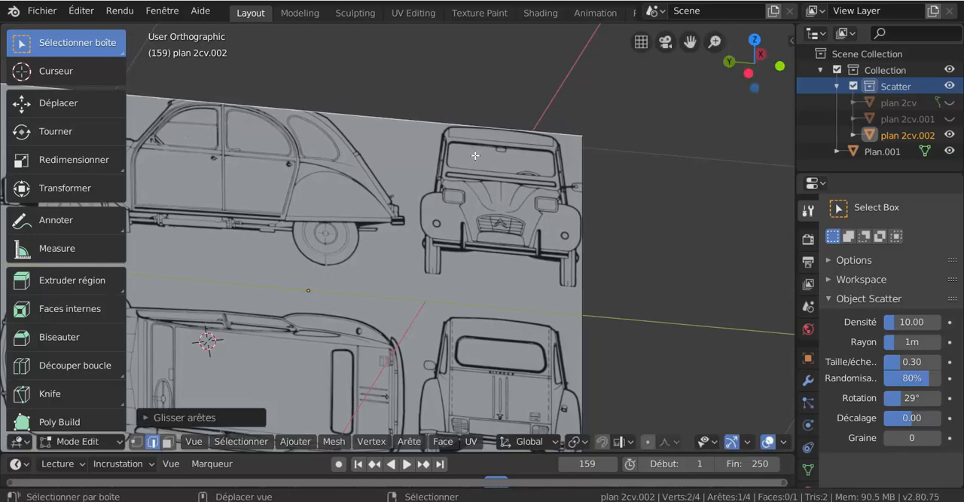
# Edge-slide the opposite vertical edge inward by about 0.73 and again by about 0.08, cropping away the side and top views up to the front view's fender.
pyautogui.scroll(-4, 386, 183)
pyautogui.rightClick(195, 210)
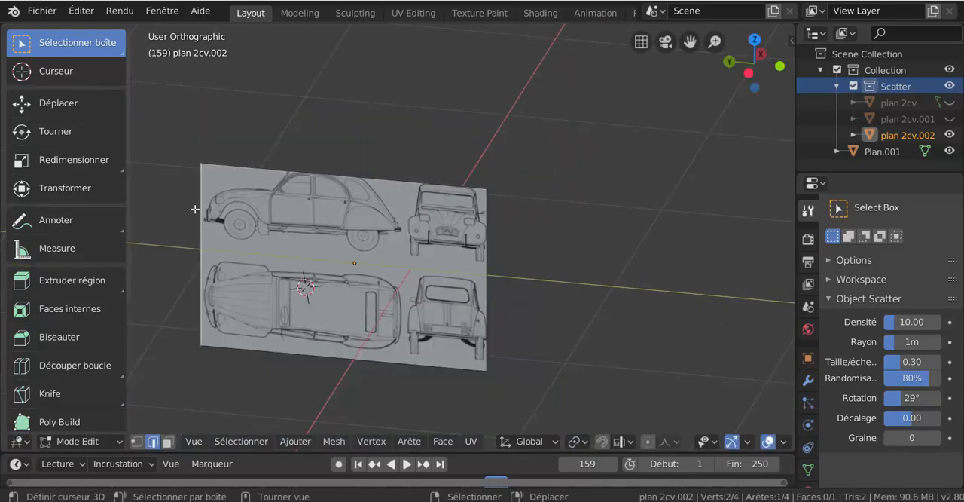
pyautogui.press('g')
pyautogui.press('g')
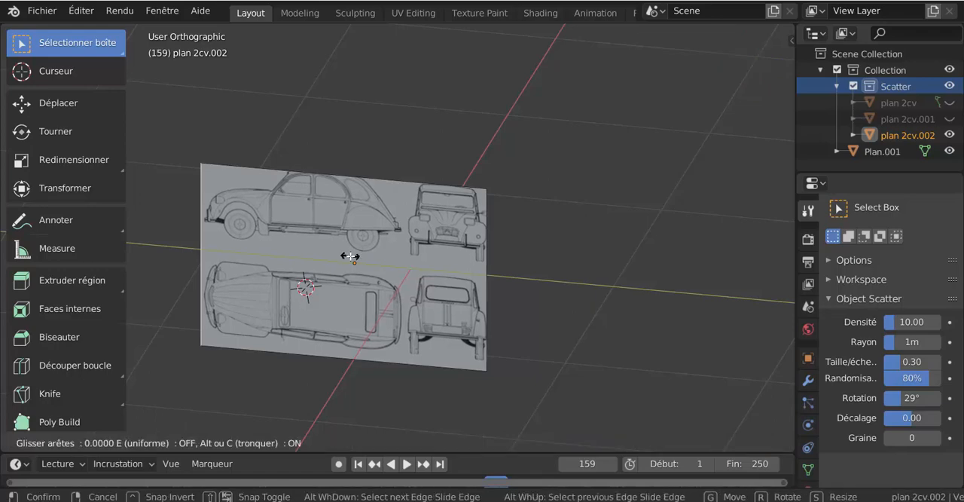
pyautogui.click(454, 256)
pyautogui.scroll(8, 530, 238)
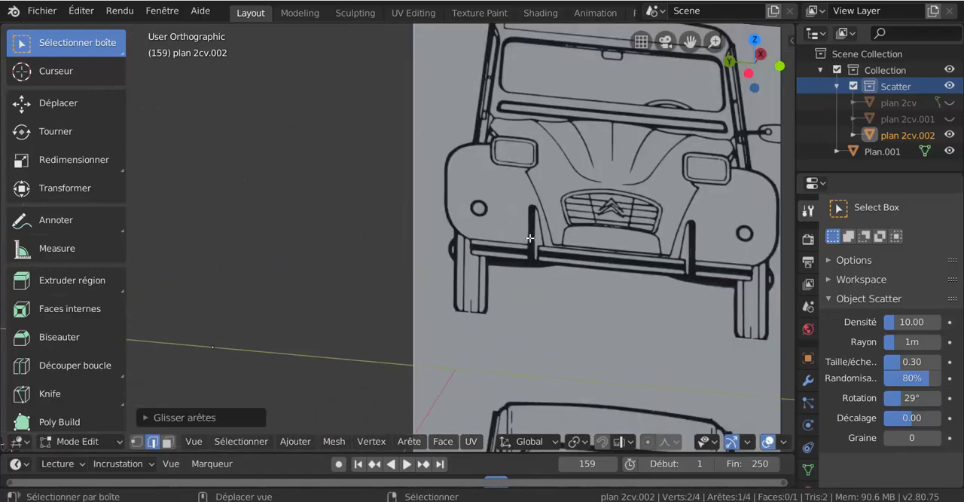
pyautogui.keyDown('shift'); pyautogui.moveTo(530, 238); pyautogui.dragTo(412, 247, button='middle'); pyautogui.keyUp('shift')
pyautogui.press('g')
pyautogui.press('g')
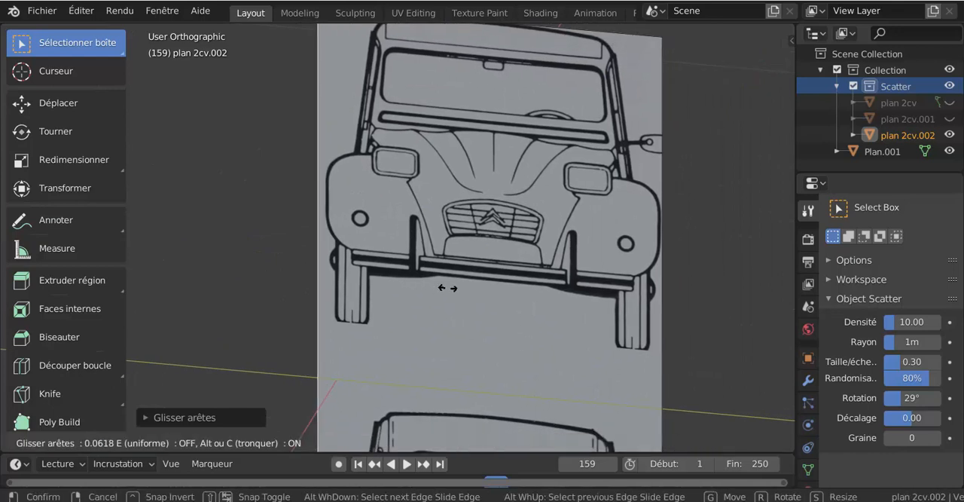
pyautogui.click(491, 275)
# Edge-slide the plane's bottom edge up to the front view's tyres, cropping away the rear view.
pyautogui.scroll(-4, 491, 275)
pyautogui.moveTo(487, 301); pyautogui.dragTo(448, 397, button='middle')
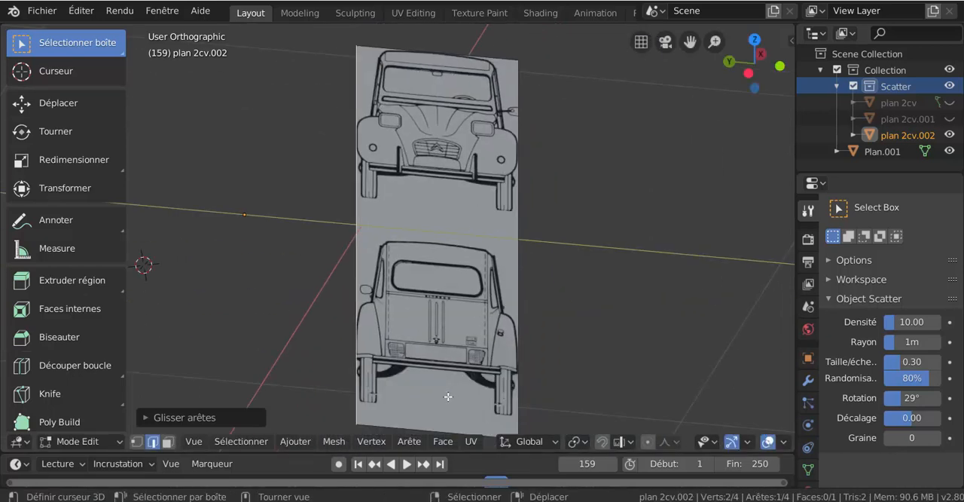
pyautogui.rightClick(424, 416)
pyautogui.press('g')
pyautogui.press('g')
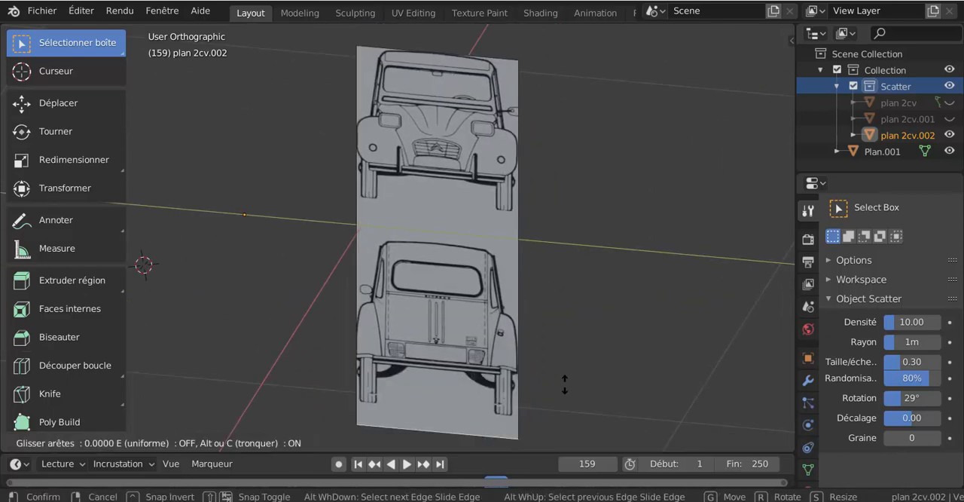
pyautogui.click(559, 254)
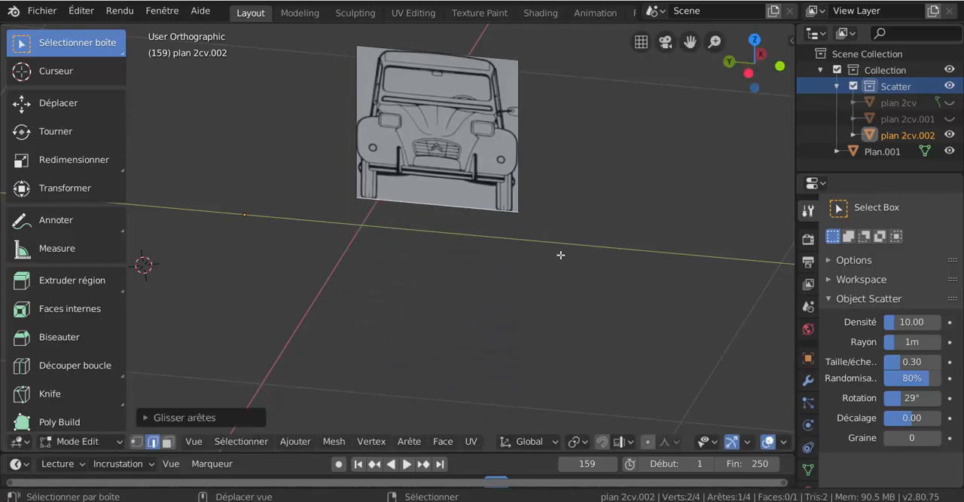
# Return to Object Mode and unhide the side-view and top-view planes.
pyautogui.hotkey('alt', 'h')
pyautogui.click(609, 299)
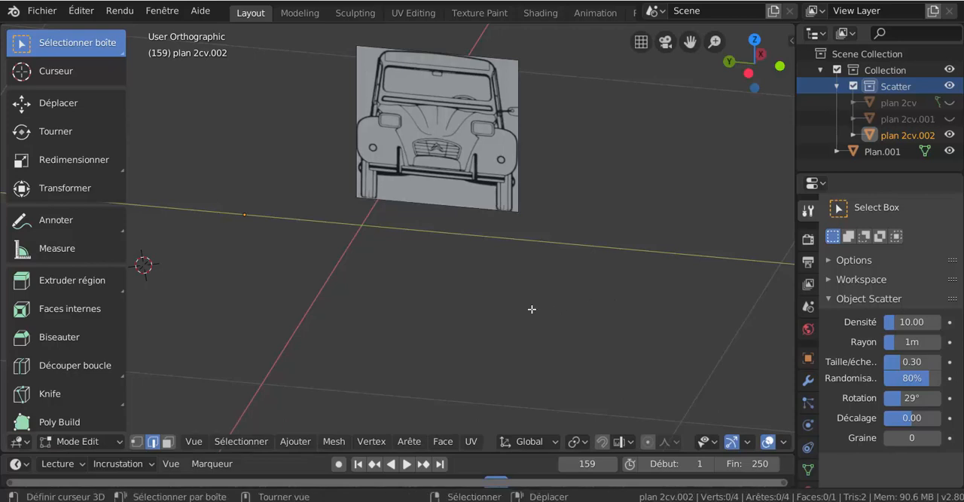
pyautogui.hotkey('ctrl', 'Tab')
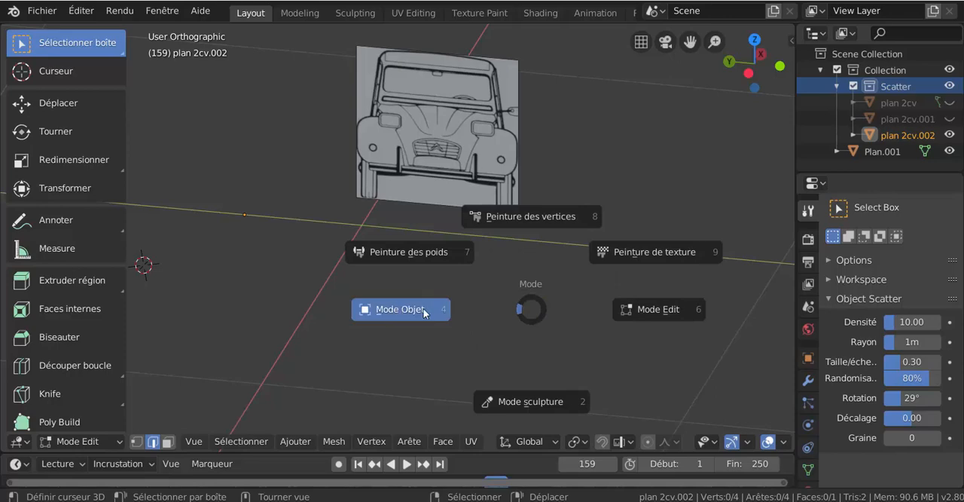
pyautogui.click(423, 313)
pyautogui.hotkey('alt', 'h')
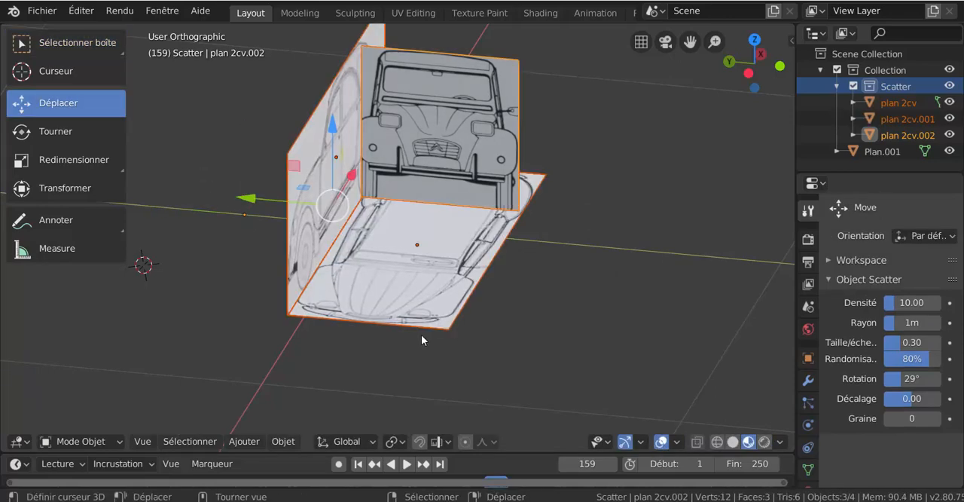
# Select only the front-view plane and set its origin to its geometry.
pyautogui.moveTo(421, 340); pyautogui.dragTo(432, 264, button='middle')
pyautogui.click(461, 171)
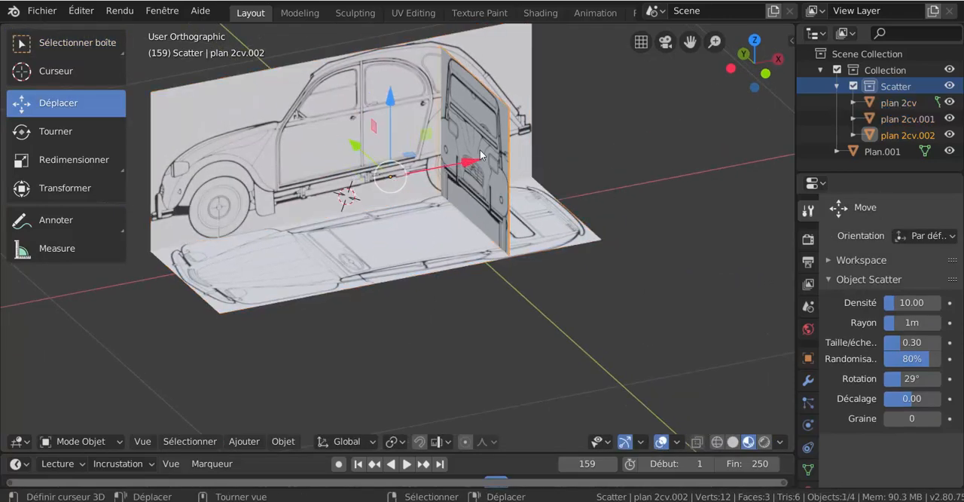
pyautogui.click(281, 444)
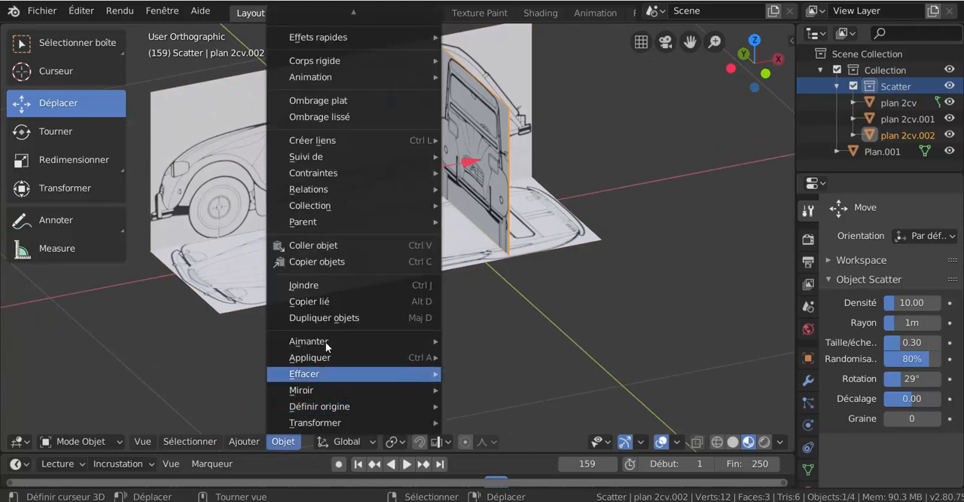
pyautogui.moveTo(232, 446)
pyautogui.moveTo(289, 444)
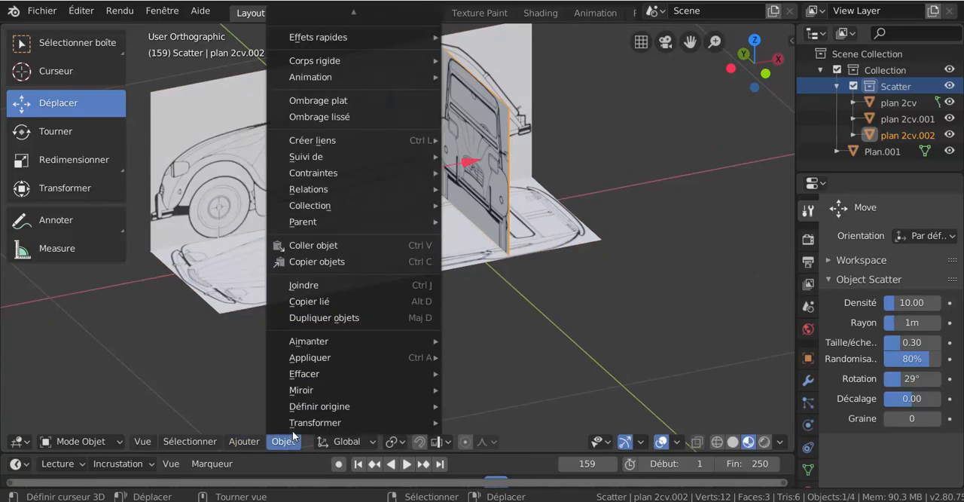
pyautogui.moveTo(320, 406)
pyautogui.click(515, 352)
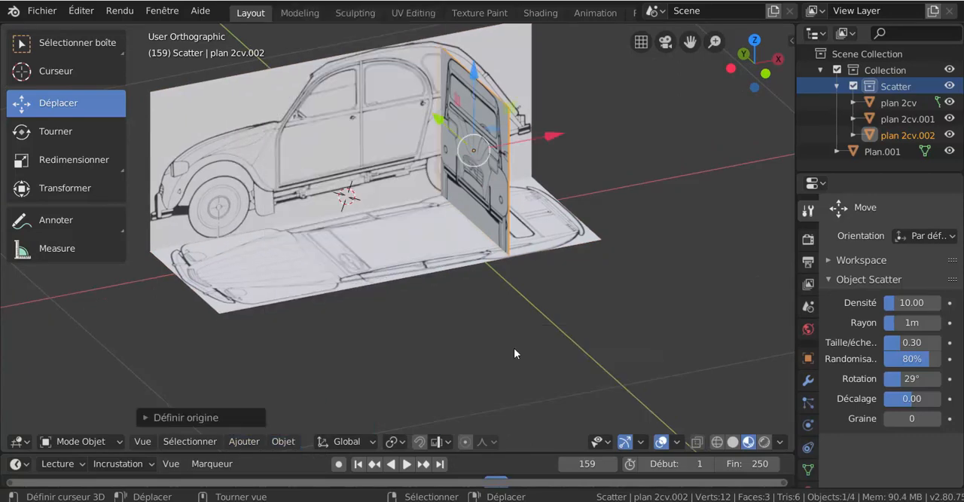
# Move the front-view plane along X to the car's rear end and adjust it along Y and Z to meet the side-view and top-view planes' edges.
pyautogui.moveTo(543, 138); pyautogui.dragTo(629, 126)
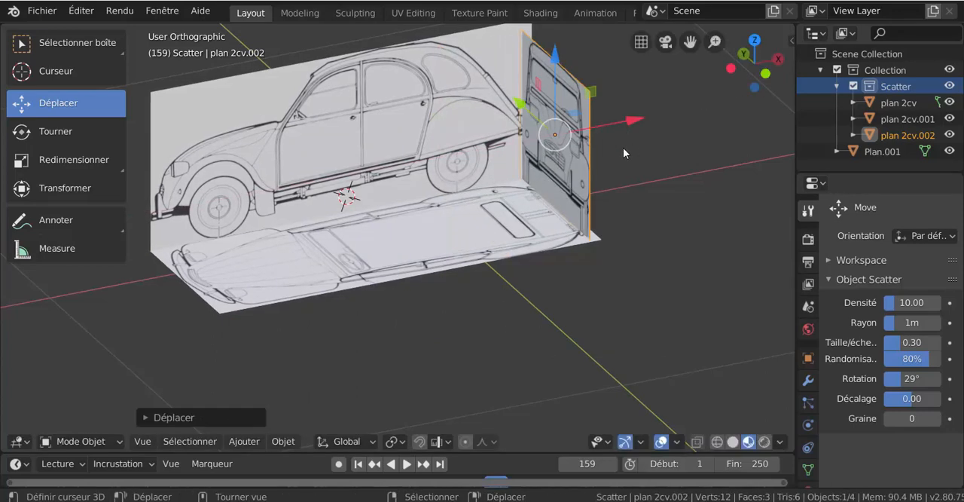
pyautogui.moveTo(623, 147); pyautogui.dragTo(436, 259, button='middle')
pyautogui.scroll(2, 412, 224)
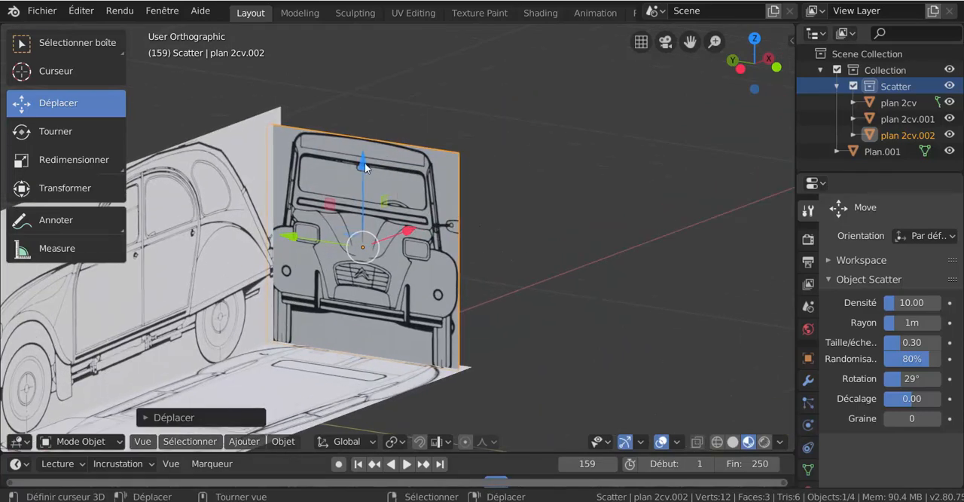
pyautogui.moveTo(359, 165)
pyautogui.mouseDown()
pyautogui.moveTo(359, 130)
pyautogui.moveTo(369, 173)
pyautogui.mouseUp()
pyautogui.moveTo(369, 173); pyautogui.dragTo(280, 228, button='middle')
pyautogui.moveTo(280, 228); pyautogui.dragTo(317, 231)
pyautogui.moveTo(317, 228); pyautogui.dragTo(348, 244, button='middle')
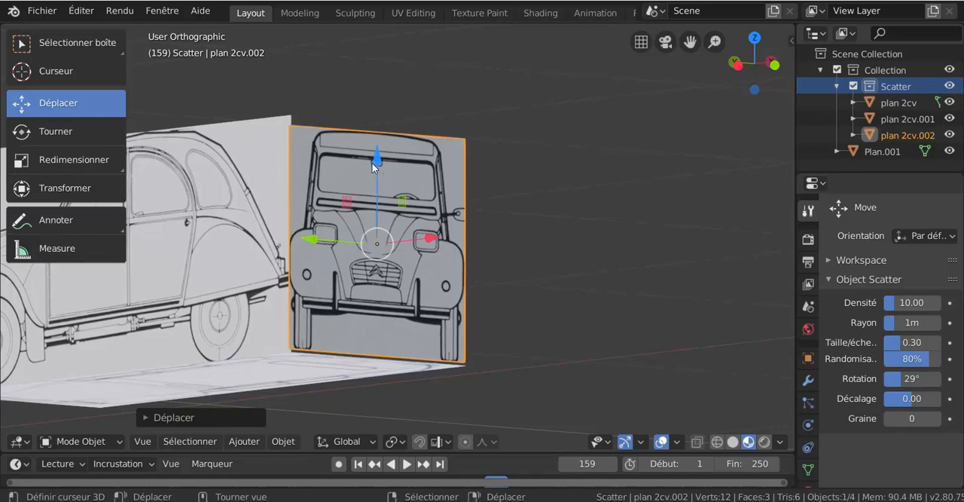
pyautogui.moveTo(376, 160); pyautogui.dragTo(376, 165)
pyautogui.moveTo(351, 237); pyautogui.dragTo(469, 227, button='middle')
pyautogui.scroll(-4, 333, 230)
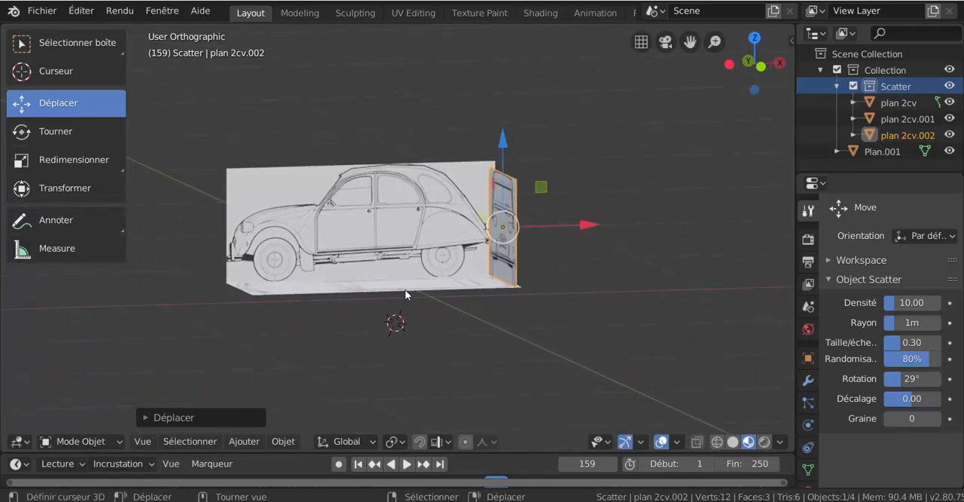
# Move the front-view plane along X from the car's rear end to around the middle of the side view.
pyautogui.press('KP_1')
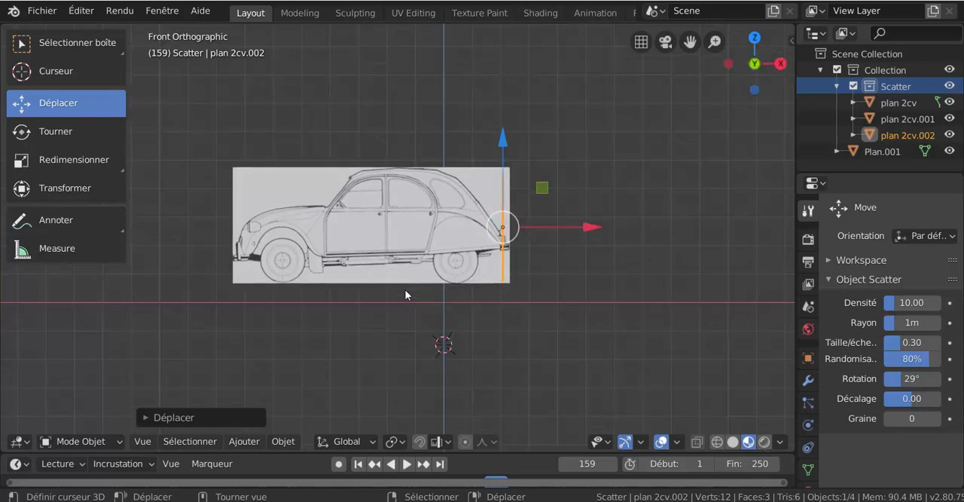
pyautogui.scroll(1, 410, 252)
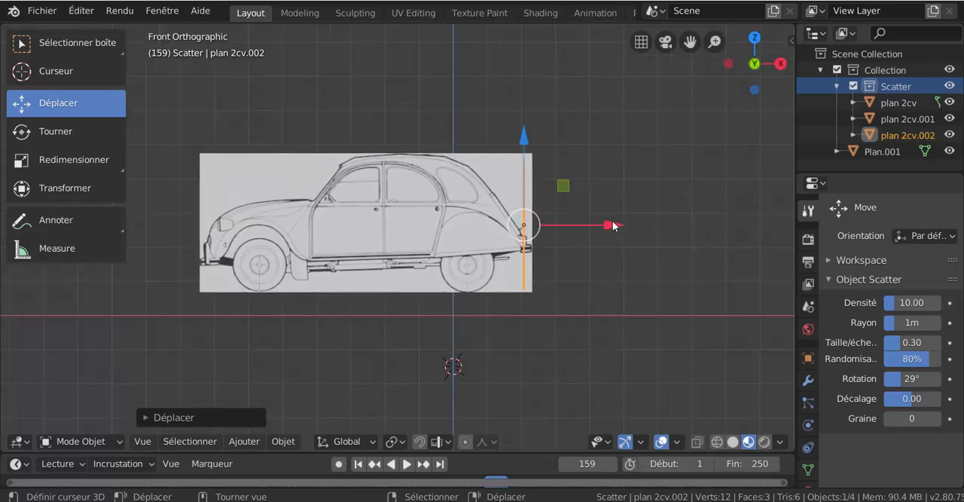
pyautogui.moveTo(612, 226); pyautogui.dragTo(441, 233)
pyautogui.moveTo(465, 234); pyautogui.dragTo(364, 166, button='middle')
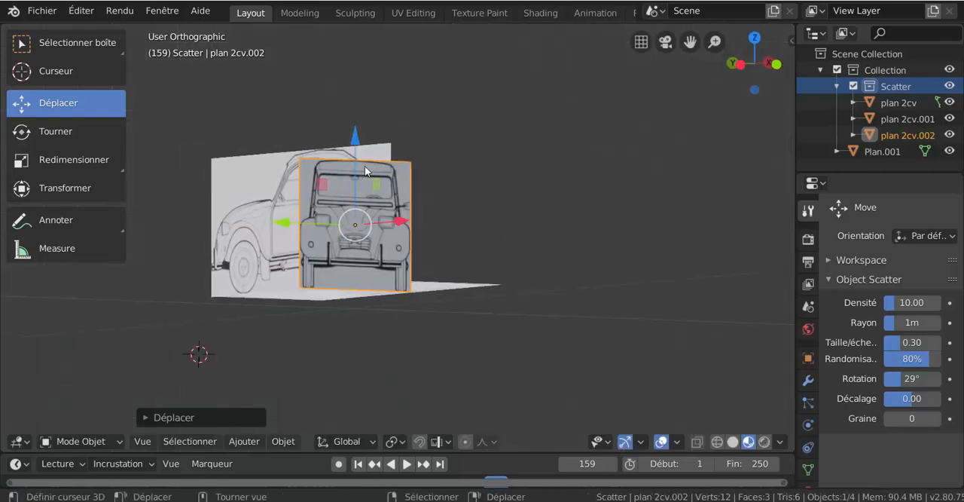
pyautogui.moveTo(419, 243); pyautogui.dragTo(383, 210, button='middle')
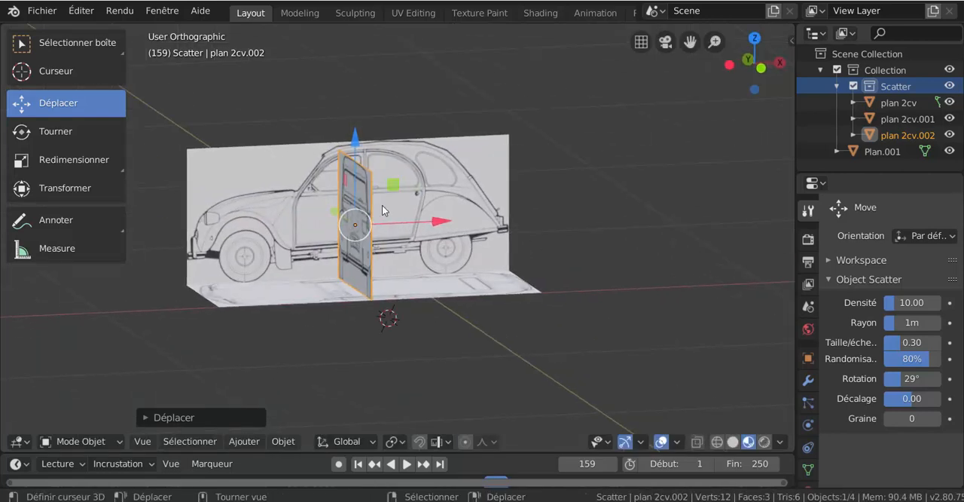
pyautogui.moveTo(440, 225); pyautogui.dragTo(470, 226)
pyautogui.moveTo(471, 226); pyautogui.dragTo(528, 228, button='middle')
# Enter Edit Mode on the front-view plane, select its bottom edge and snap the 3D cursor to that edge.
pyautogui.scroll(4, 303, 143)
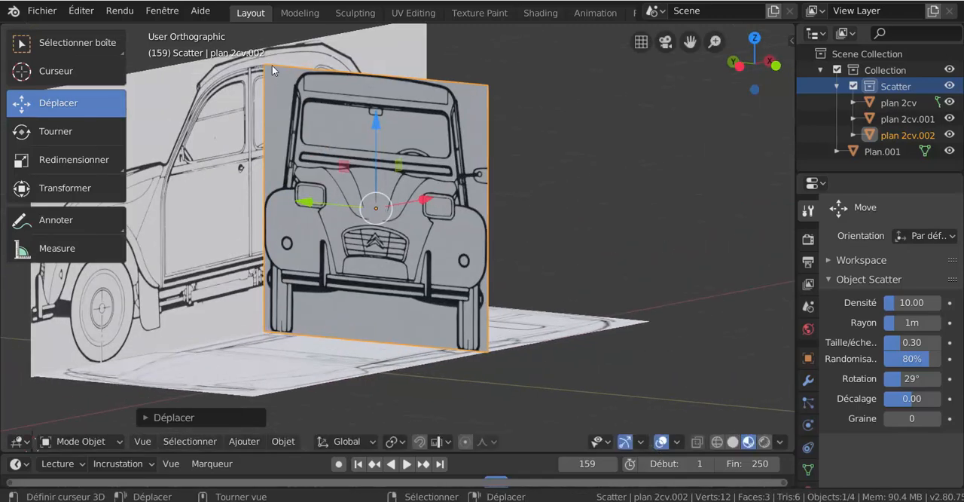
pyautogui.scroll(-3, 438, 257)
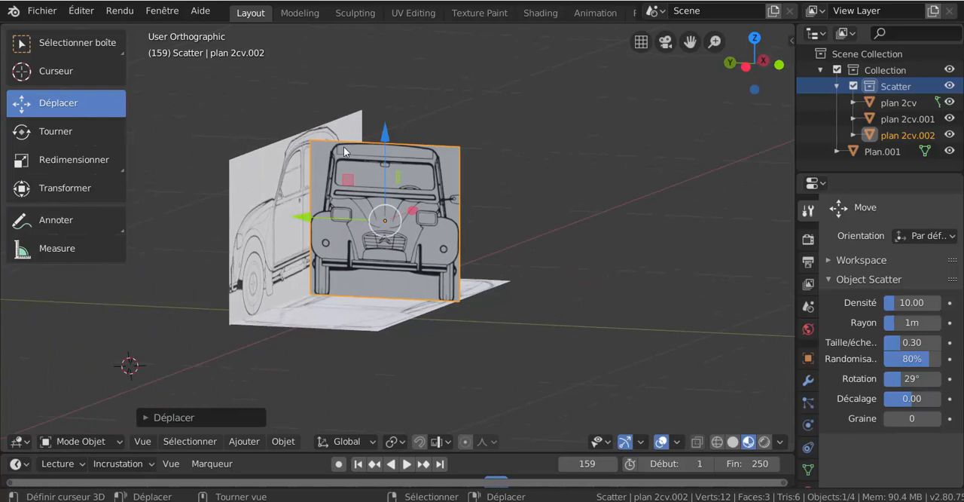
pyautogui.moveTo(379, 285); pyautogui.dragTo(422, 228, button='middle')
pyautogui.moveTo(299, 234); pyautogui.dragTo(294, 228)
pyautogui.moveTo(387, 285); pyautogui.dragTo(387, 308, button='middle')
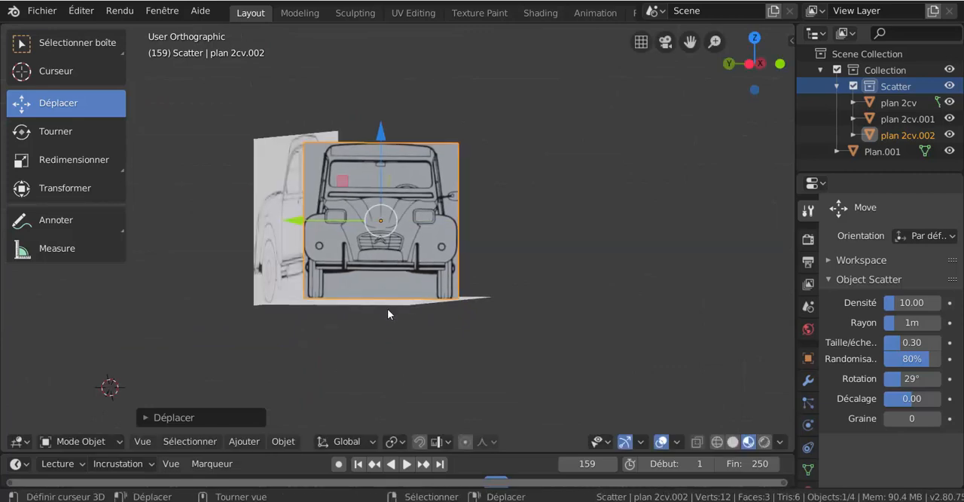
pyautogui.scroll(2, 376, 307)
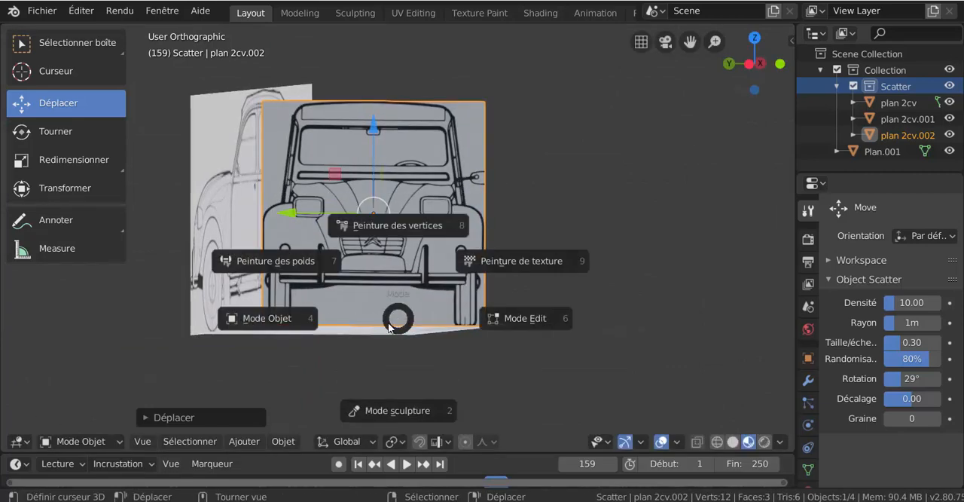
pyautogui.click(508, 321)
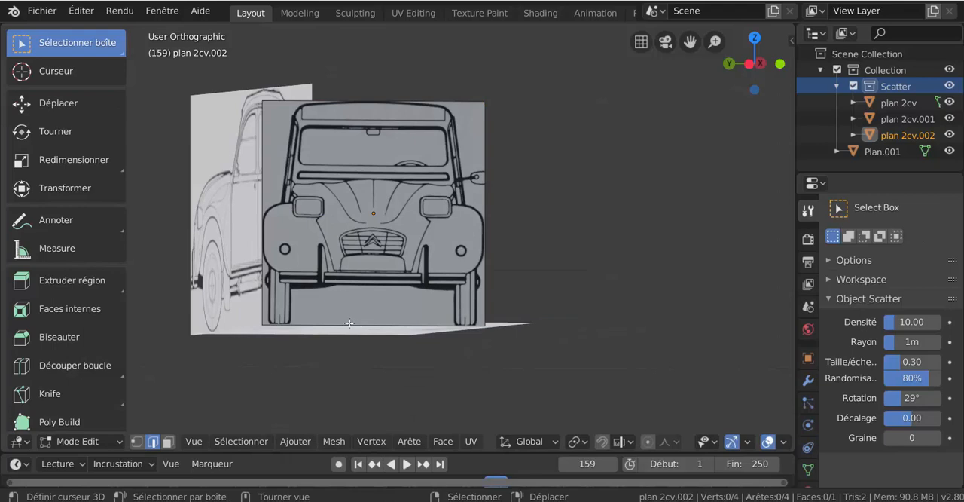
pyautogui.click(349, 323)
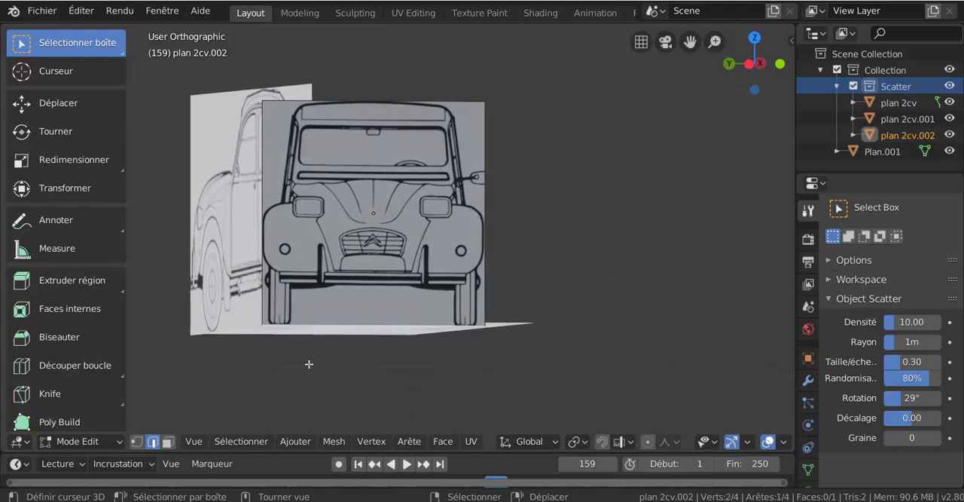
pyautogui.click(50, 160)
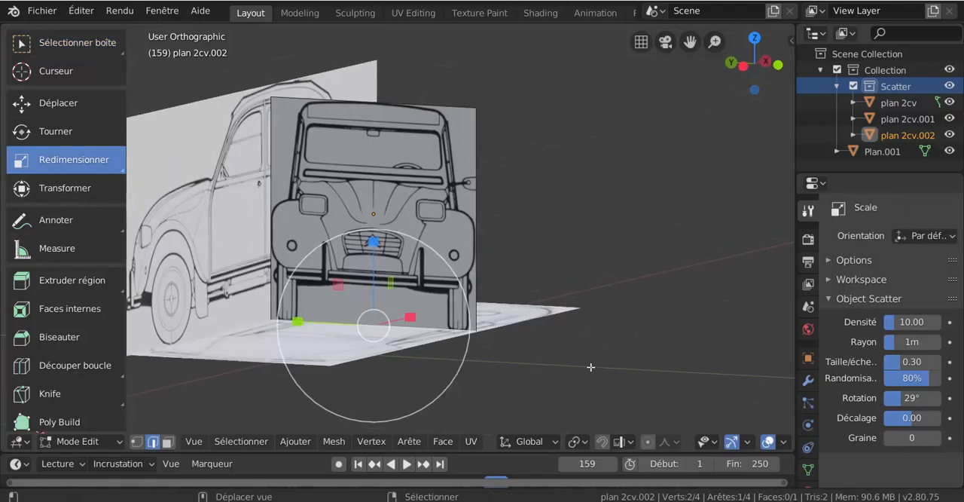
pyautogui.hotkey('shift', 's')
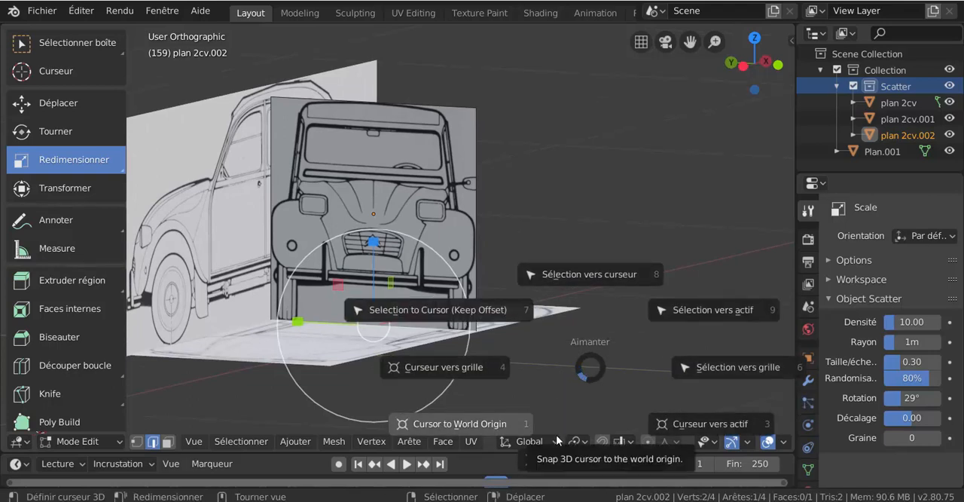
pyautogui.click(586, 460)
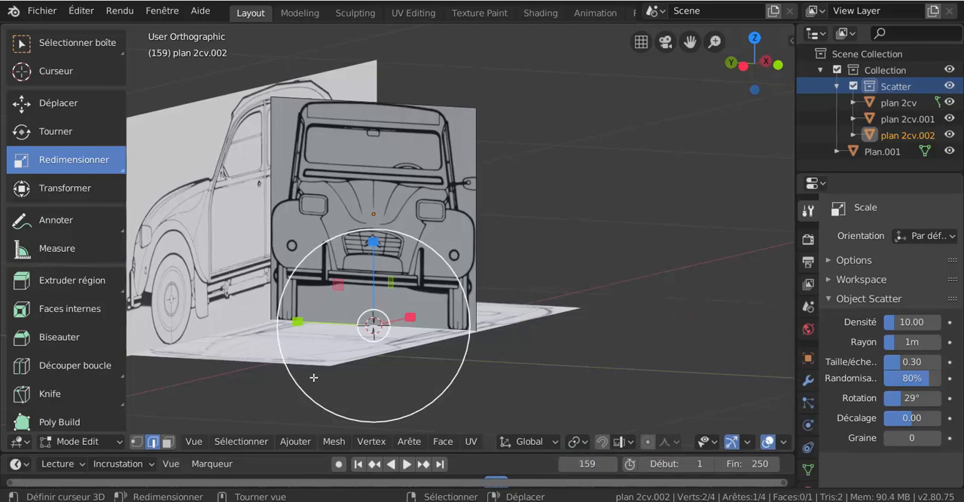
pyautogui.press('a')
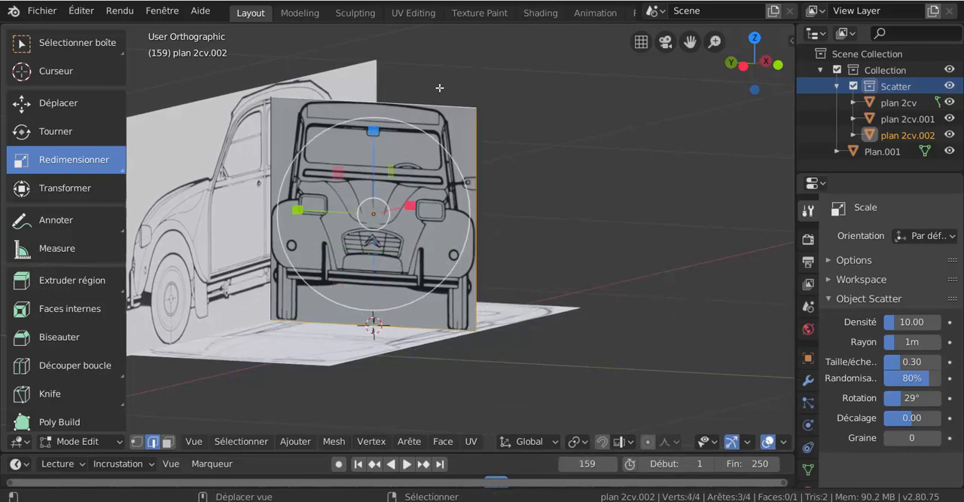
pyautogui.keyDown('shift'); pyautogui.rightClick(269, 149); pyautogui.keyUp('shift')
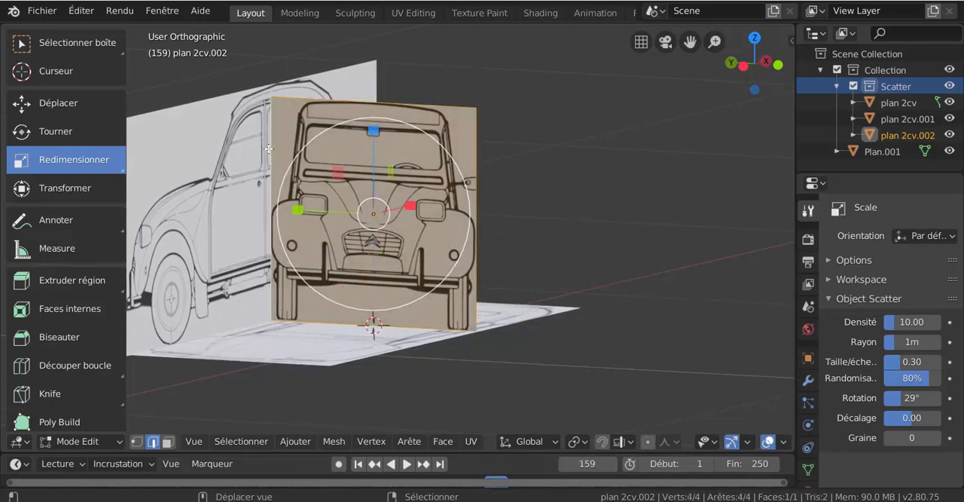
pyautogui.keyDown('shift'); pyautogui.rightClick(364, 324); pyautogui.keyUp('shift')
pyautogui.rightClick(372, 325)
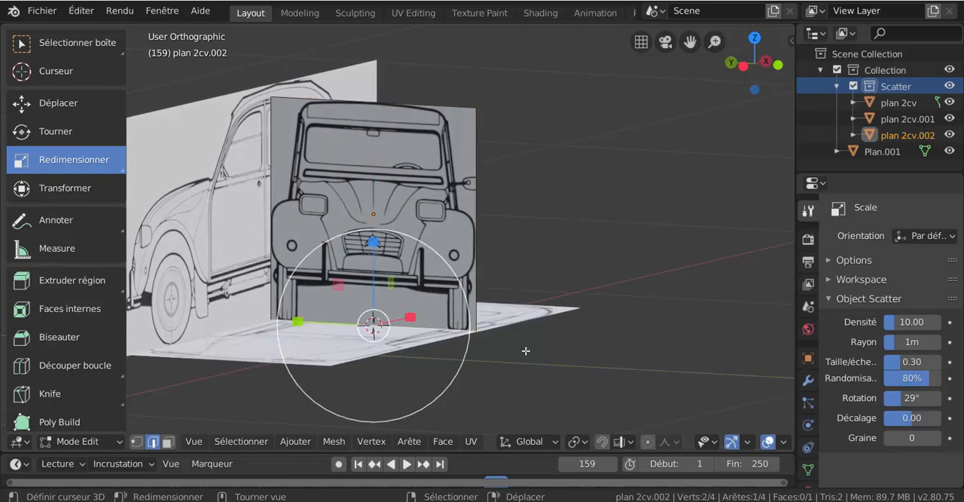
# Snap the 3D cursor to the selected bottom edge again and set the pivot point to Curseur 3D.
pyautogui.moveTo(526, 350); pyautogui.dragTo(491, 363, button='middle')
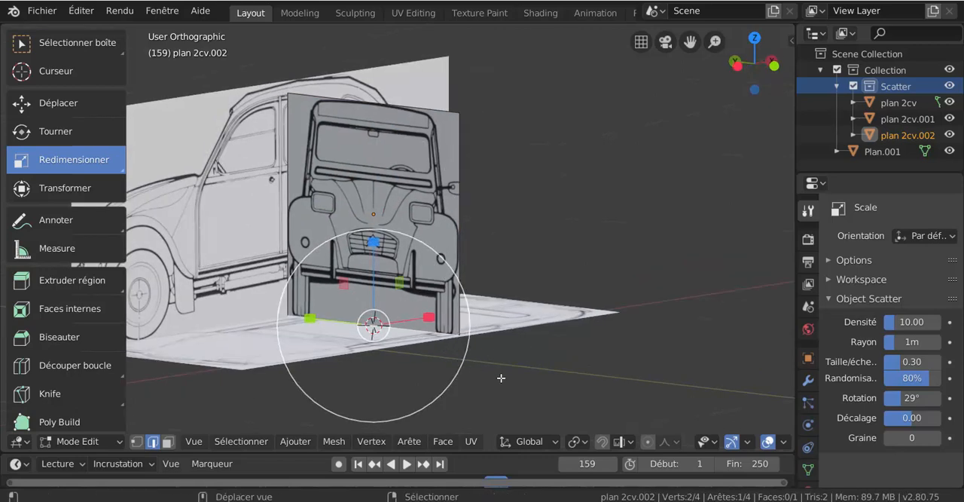
pyautogui.scroll(3, 492, 377)
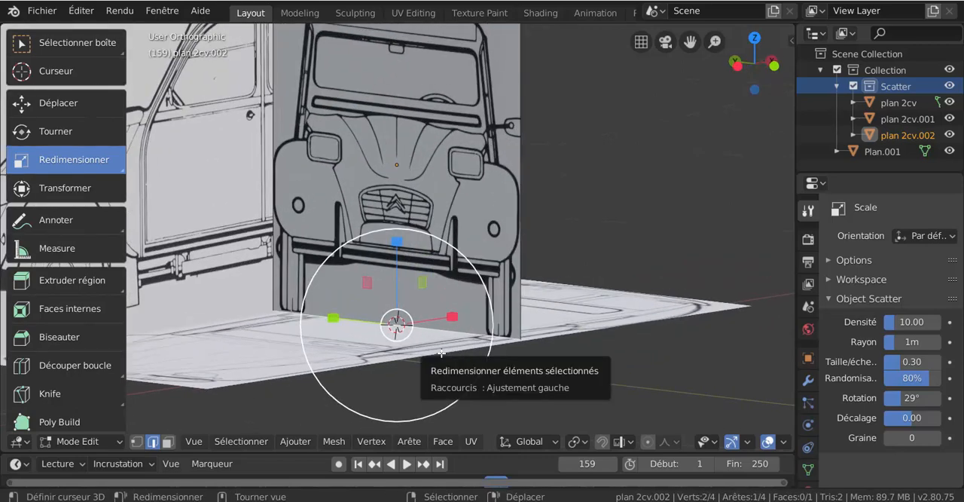
pyautogui.hotkey('shift', 's')
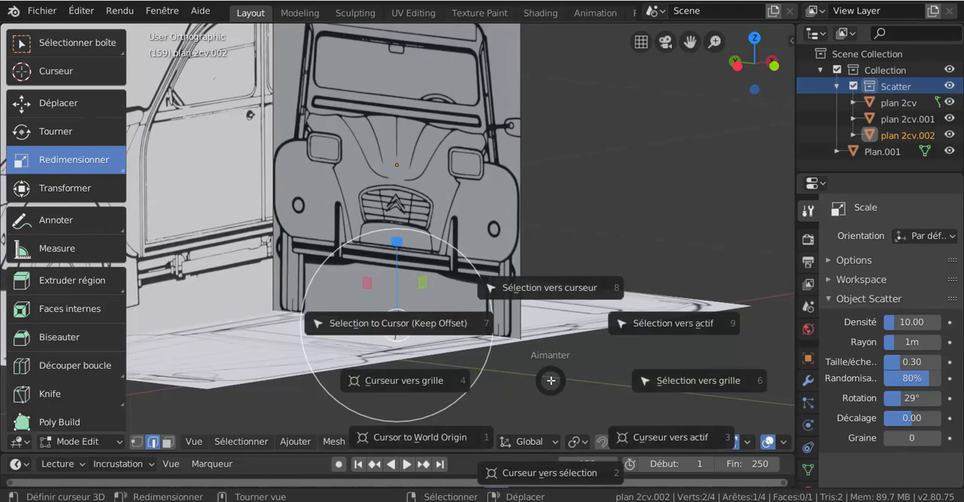
pyautogui.click(549, 470)
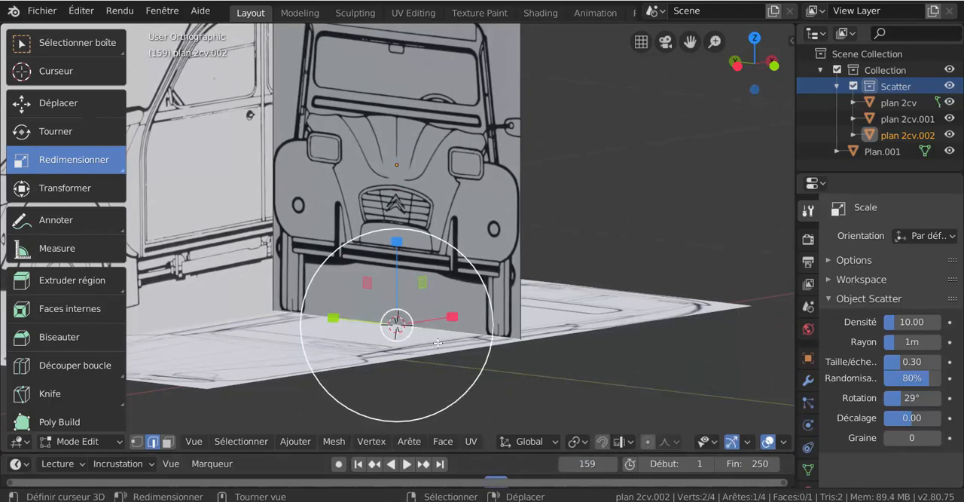
pyautogui.moveTo(517, 340); pyautogui.dragTo(574, 293, button='middle')
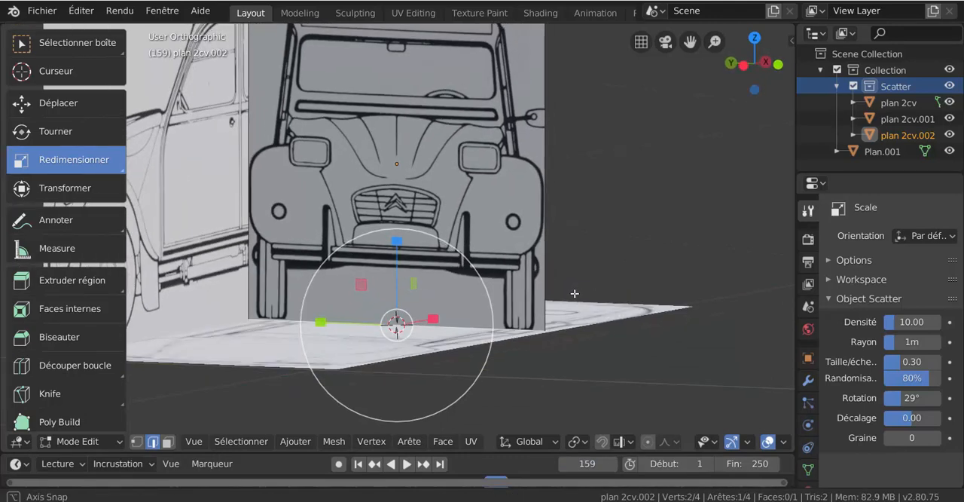
pyautogui.keyDown('shift'); pyautogui.click(557, 244); pyautogui.keyUp('shift')
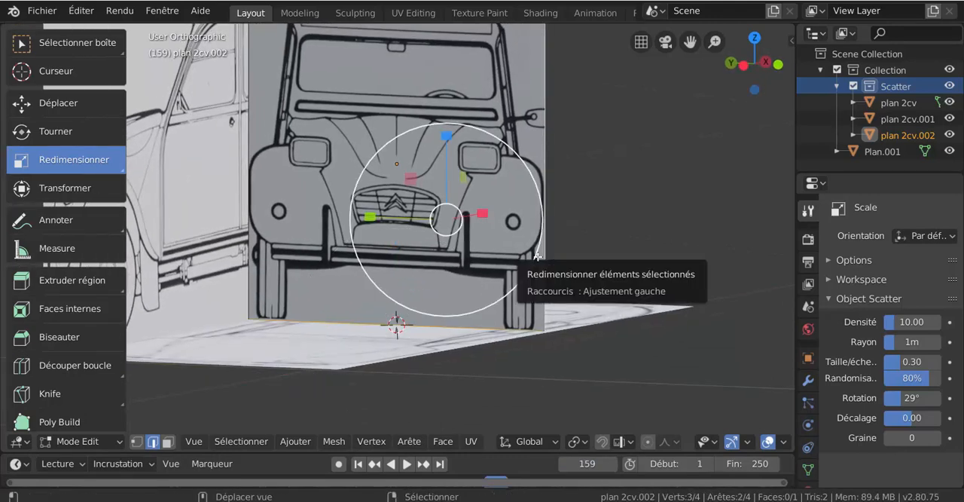
pyautogui.keyDown('shift'); pyautogui.click(543, 255); pyautogui.keyUp('shift')
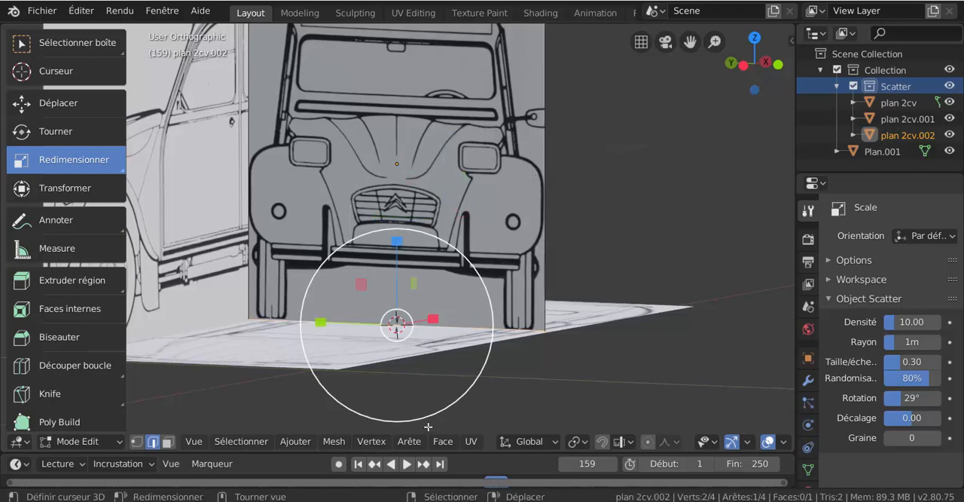
pyautogui.click(577, 443)
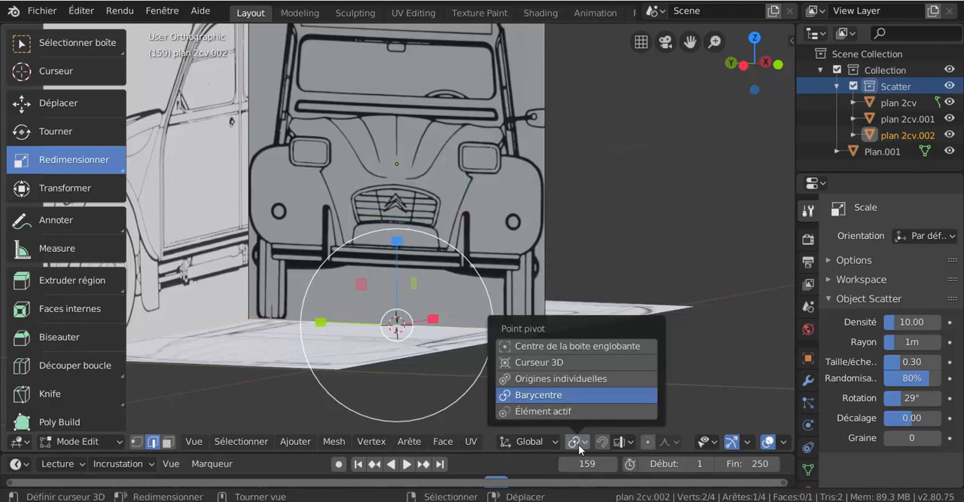
pyautogui.click(544, 364)
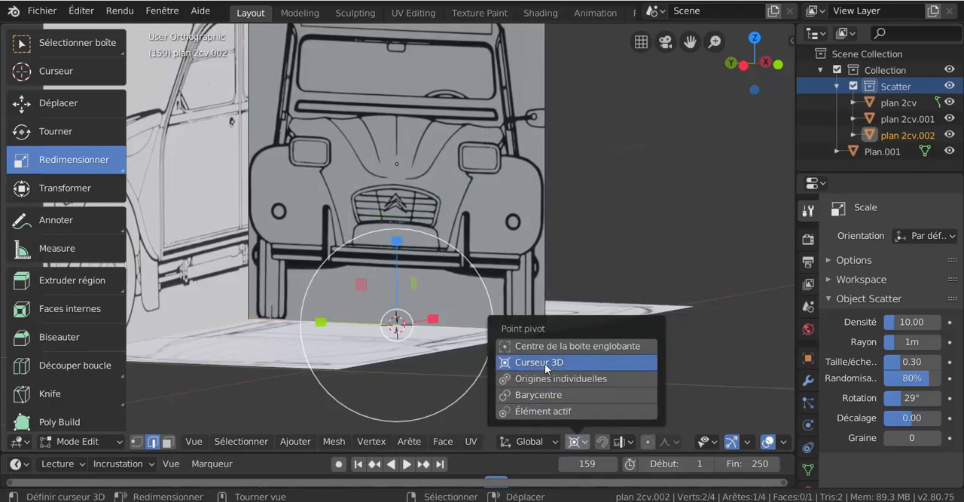
# Select all edges of the front-view plane and scale it slightly along Z from the 3D cursor to match the side-view plane's height.
pyautogui.keyDown('shift'); pyautogui.rightClick(558, 207); pyautogui.keyUp('shift')
pyautogui.keyDown('shift'); pyautogui.rightClick(242, 164); pyautogui.keyUp('shift')
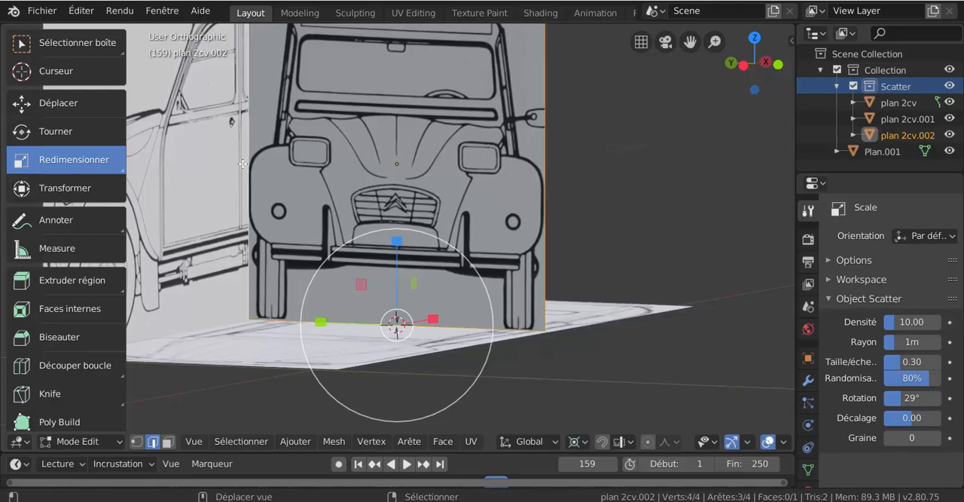
pyautogui.keyDown('shift'); pyautogui.moveTo(559, 176); pyautogui.dragTo(570, 251, button='middle'); pyautogui.keyUp('shift')
pyautogui.keyDown('shift'); pyautogui.rightClick(467, 79); pyautogui.keyUp('shift')
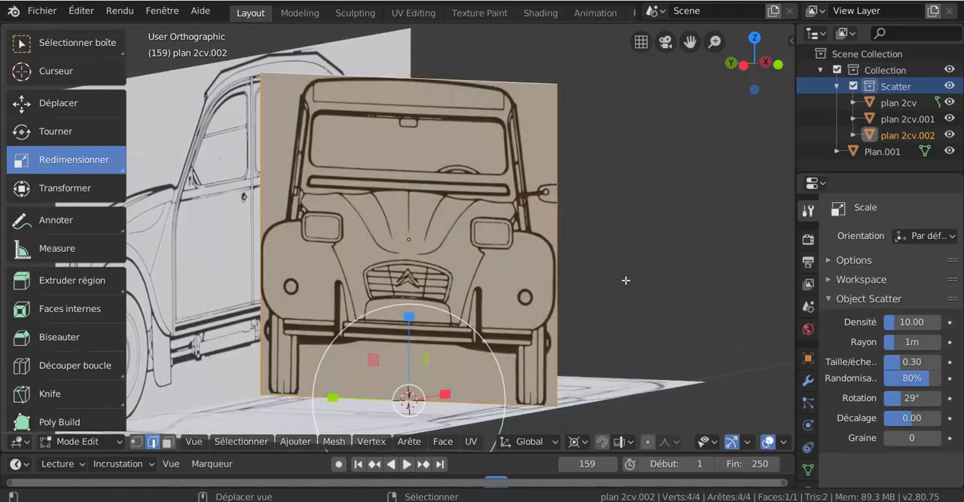
pyautogui.keyDown('shift'); pyautogui.moveTo(434, 327); pyautogui.dragTo(446, 222, button='middle'); pyautogui.keyUp('shift')
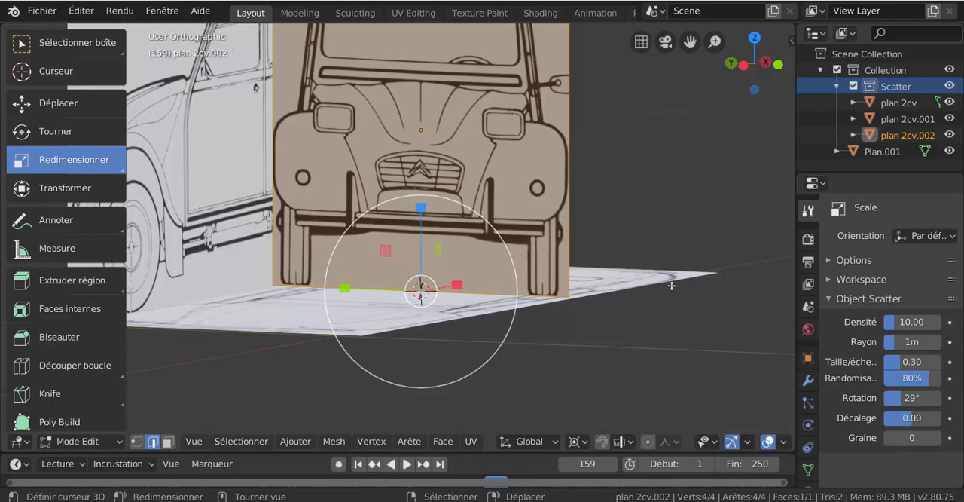
pyautogui.scroll(-3, 421, 294)
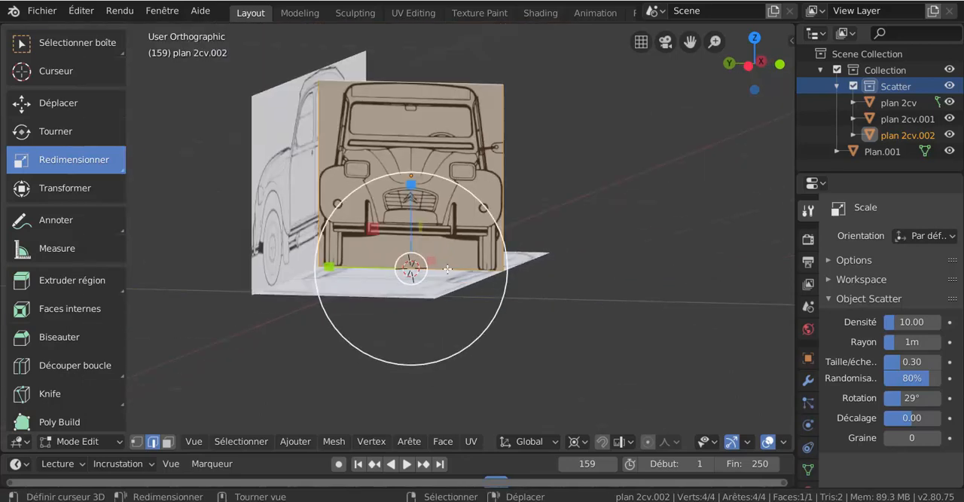
pyautogui.scroll(2, 399, 238)
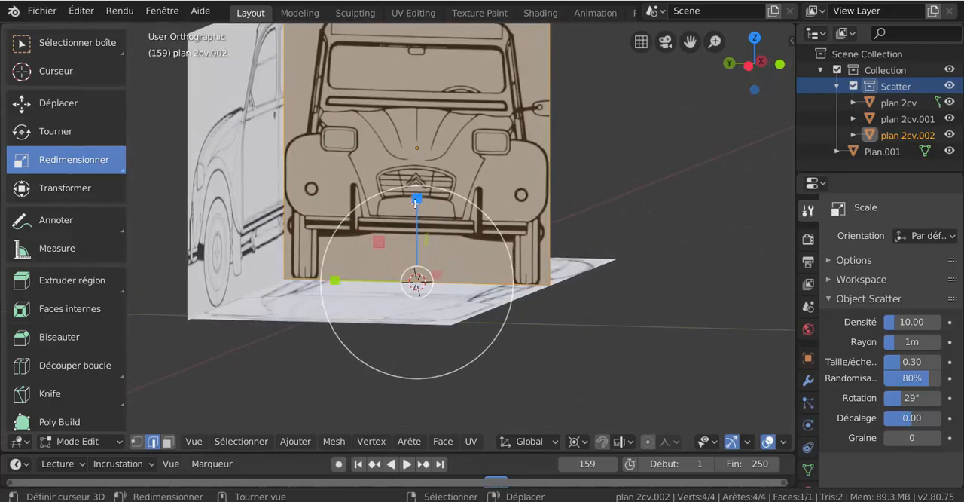
pyautogui.scroll(-1, 415, 196)
pyautogui.moveTo(417, 195); pyautogui.dragTo(422, 189)
pyautogui.moveTo(548, 219); pyautogui.dragTo(502, 239, button='middle')
pyautogui.moveTo(491, 363); pyautogui.dragTo(489, 366, button='middle')
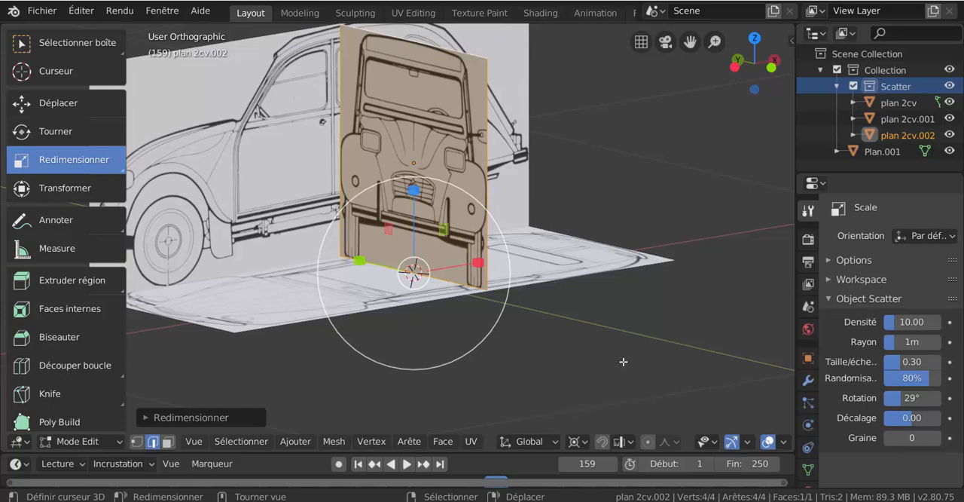
# Set the pivot point to Origines individuelles.
pyautogui.hotkey('ctrl', 'Tab')
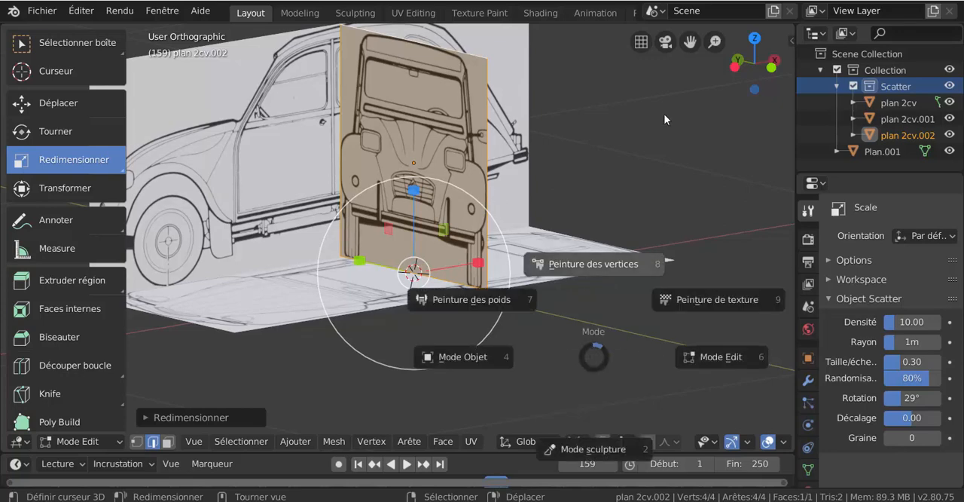
pyautogui.press('Escape')
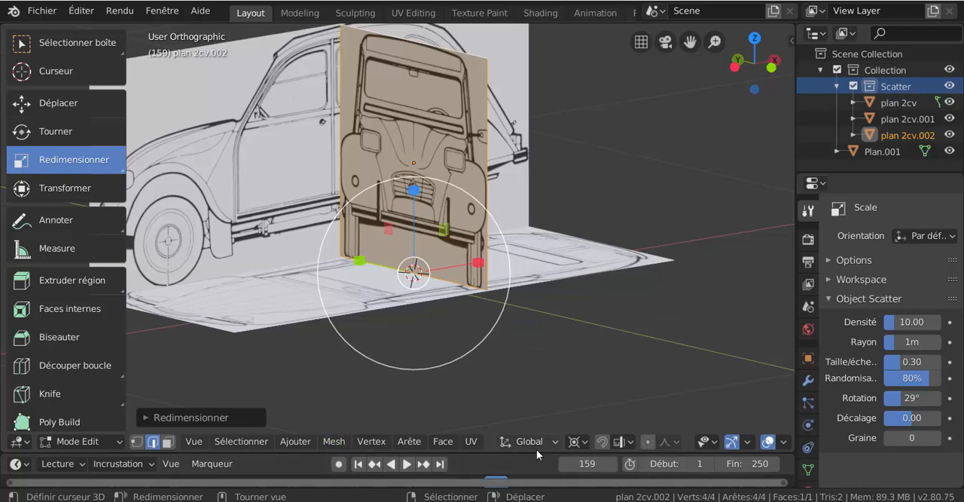
pyautogui.click(574, 442)
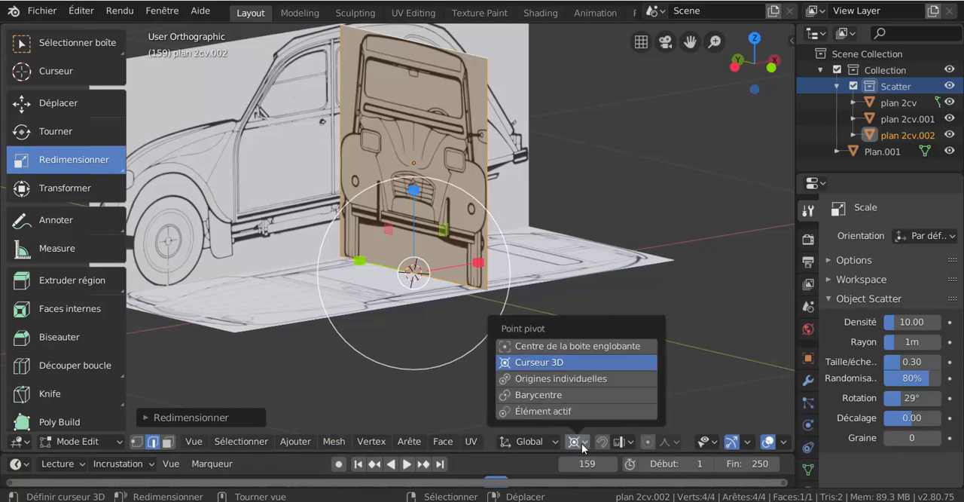
pyautogui.click(568, 378)
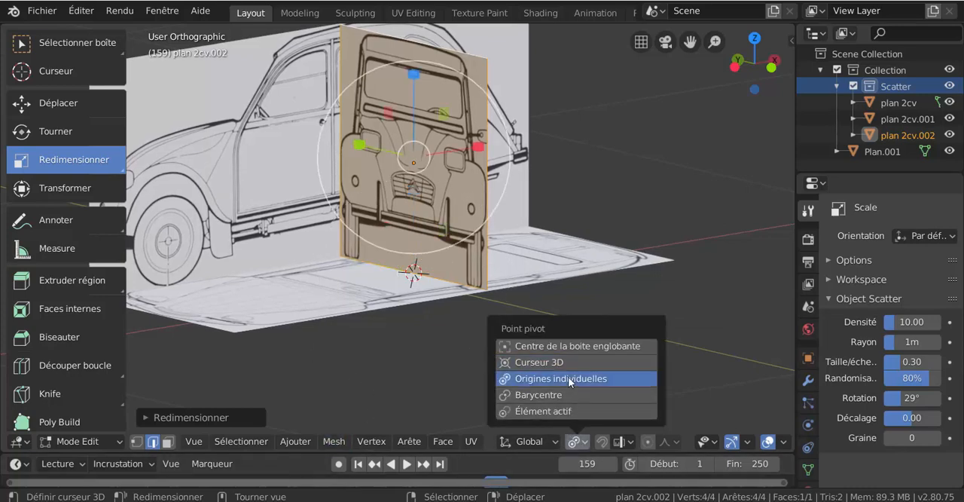
# Move the front-view plane's geometry along X to the rear edge of the side-view plane and return to Object Mode.
pyautogui.click(35, 133)
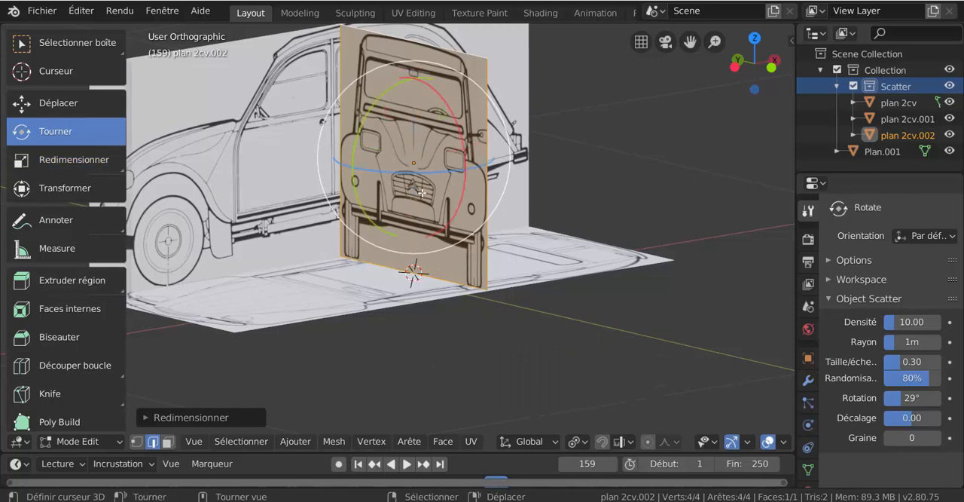
pyautogui.click(48, 102)
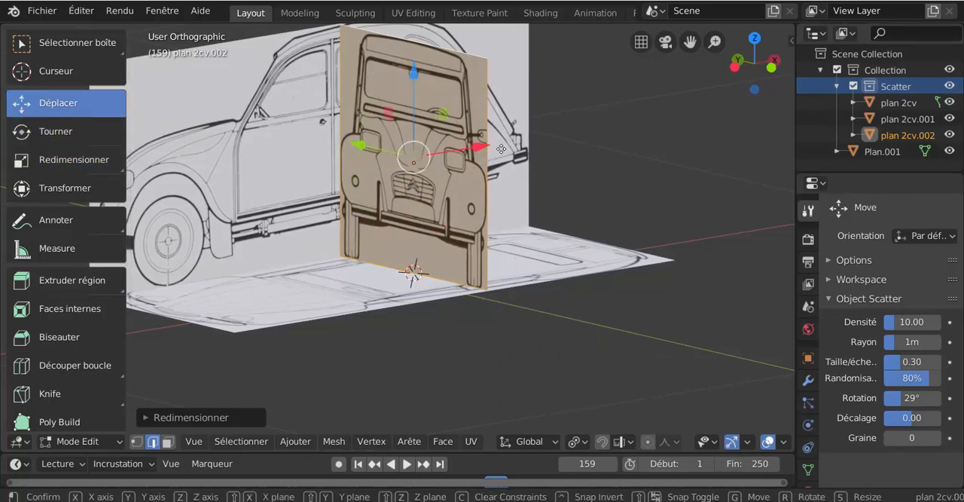
pyautogui.moveTo(488, 161); pyautogui.dragTo(668, 146)
pyautogui.moveTo(638, 231); pyautogui.dragTo(628, 239, button='middle')
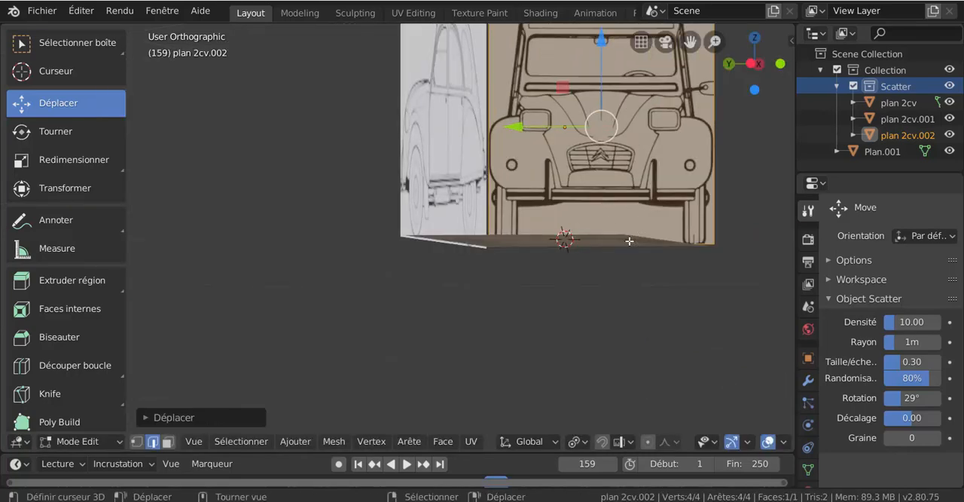
pyautogui.scroll(-2, 560, 286)
pyautogui.moveTo(559, 286); pyautogui.dragTo(552, 289, button='middle')
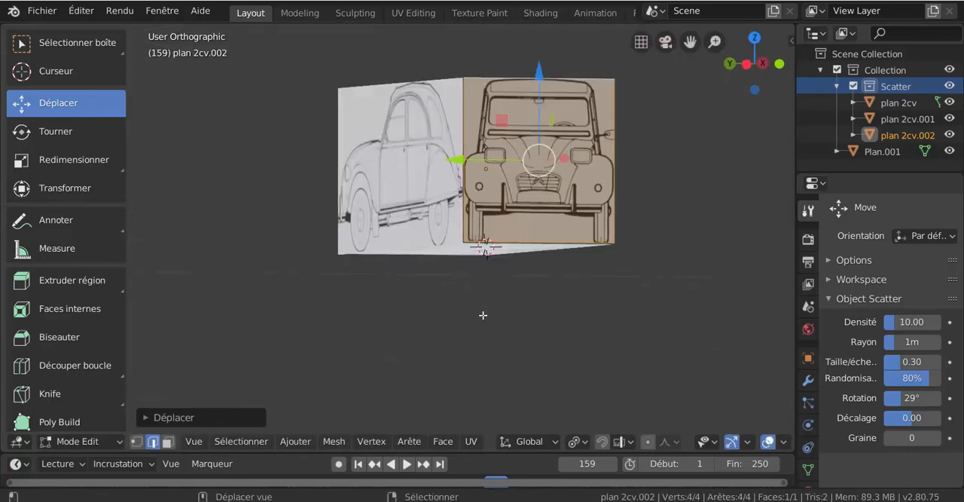
pyautogui.keyDown('shift'); pyautogui.moveTo(482, 316); pyautogui.dragTo(451, 354, button='middle'); pyautogui.keyUp('shift')
pyautogui.hotkey('ctrl', 'Tab')
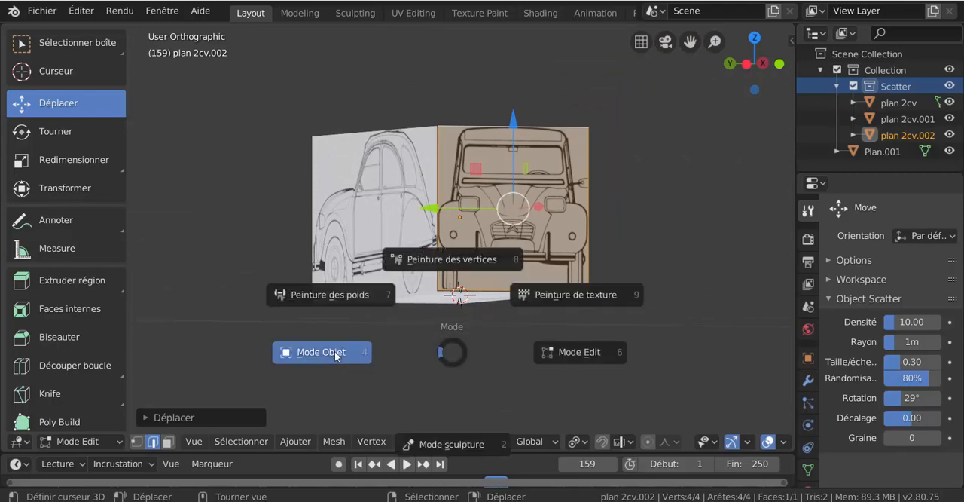
pyautogui.click(335, 351)
# Add a cube mesh at the 3D cursor and scale it down to a small reference marker beside the side-view drawing.
pyautogui.click(242, 441)
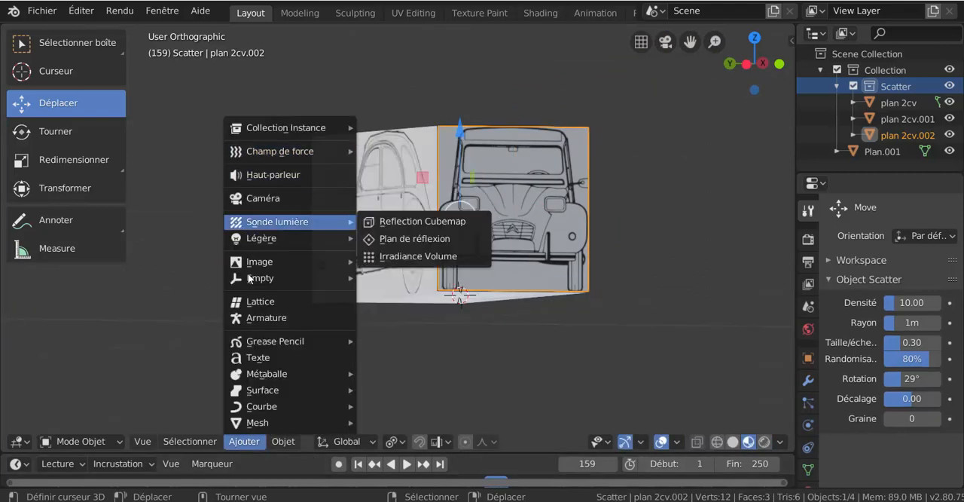
pyautogui.moveTo(256, 423)
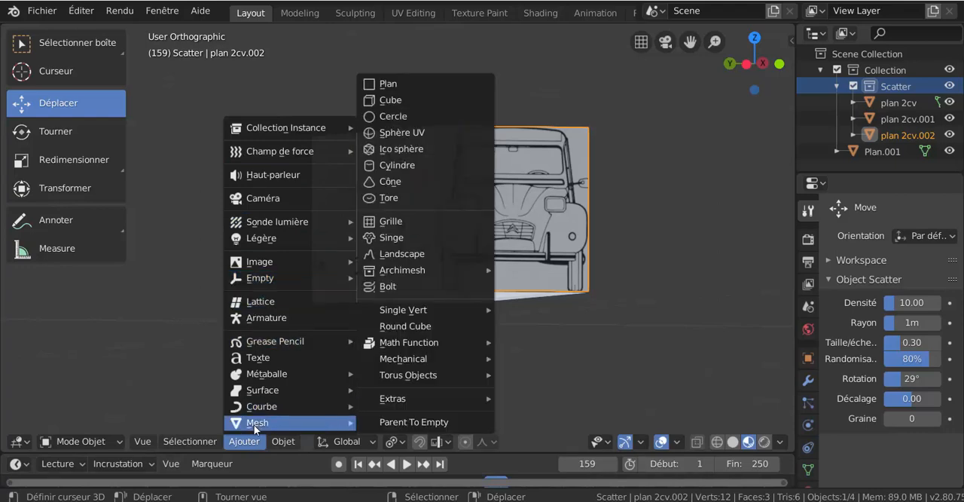
pyautogui.click(388, 98)
pyautogui.scroll(-5, 613, 277)
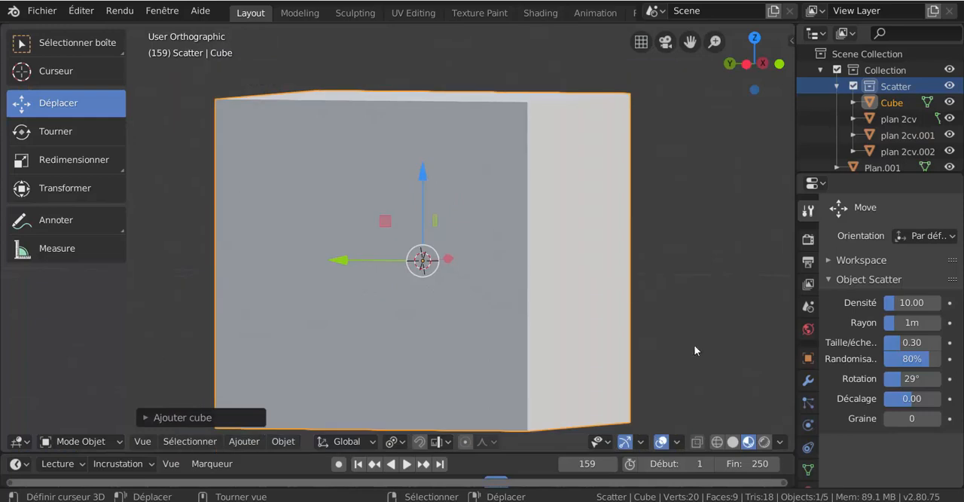
pyautogui.press('s')
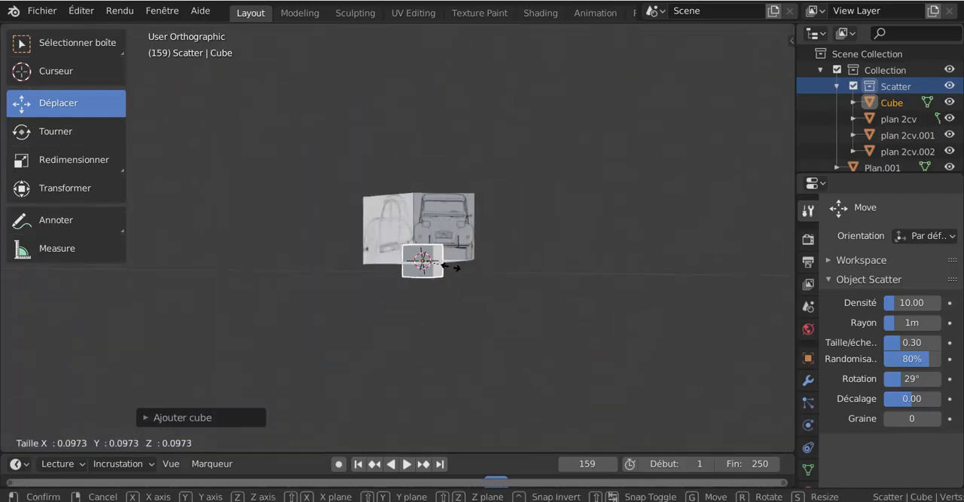
pyautogui.click(426, 262)
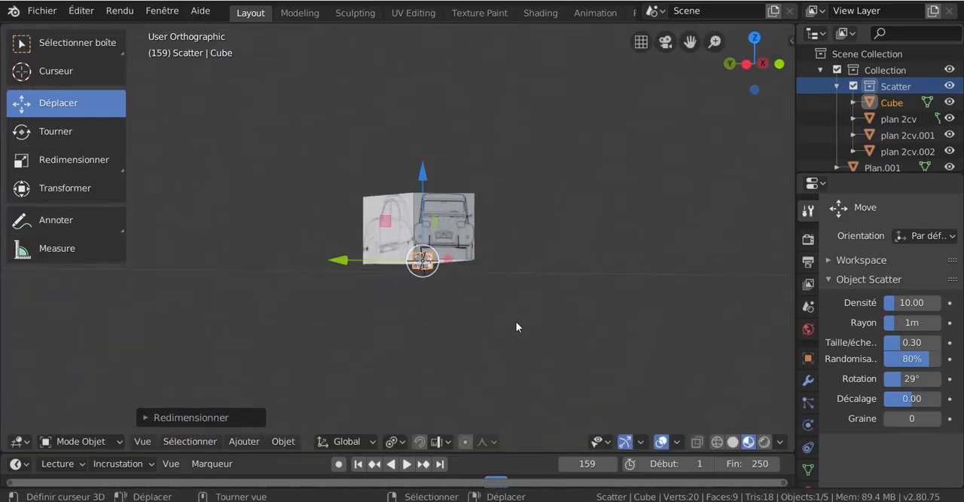
pyautogui.press('KP_1')
pyautogui.scroll(2, 547, 327)
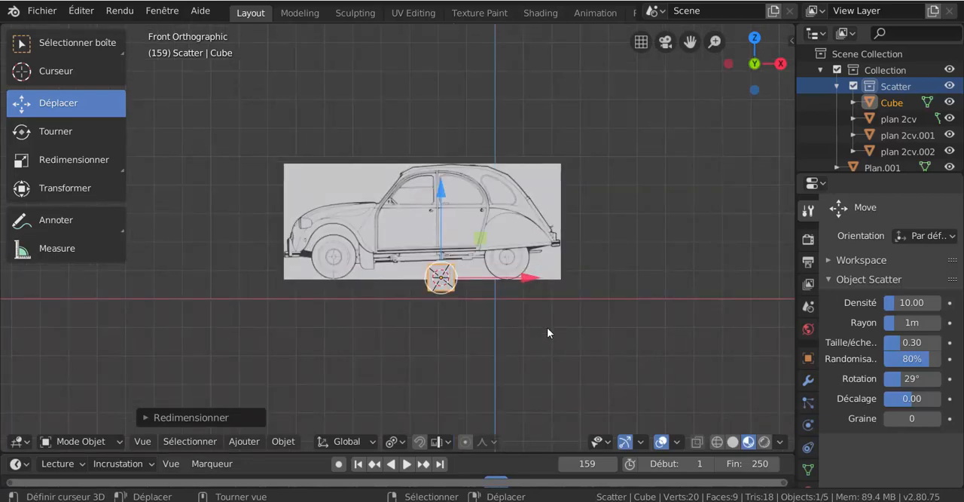
pyautogui.press('s')
pyautogui.click(532, 318)
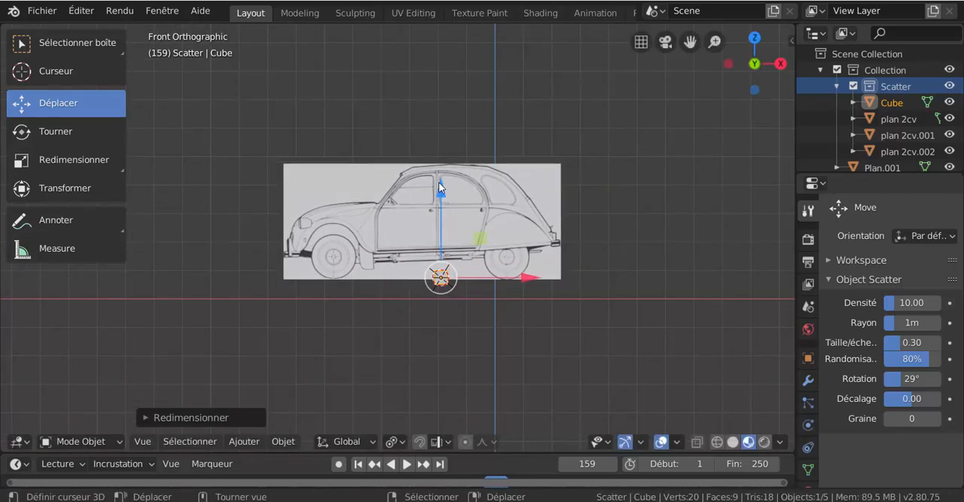
# Move the cube along Z and X in front view so it rests on the rear end of the hood, just ahead of the windshield.
pyautogui.moveTo(440, 194); pyautogui.dragTo(441, 111)
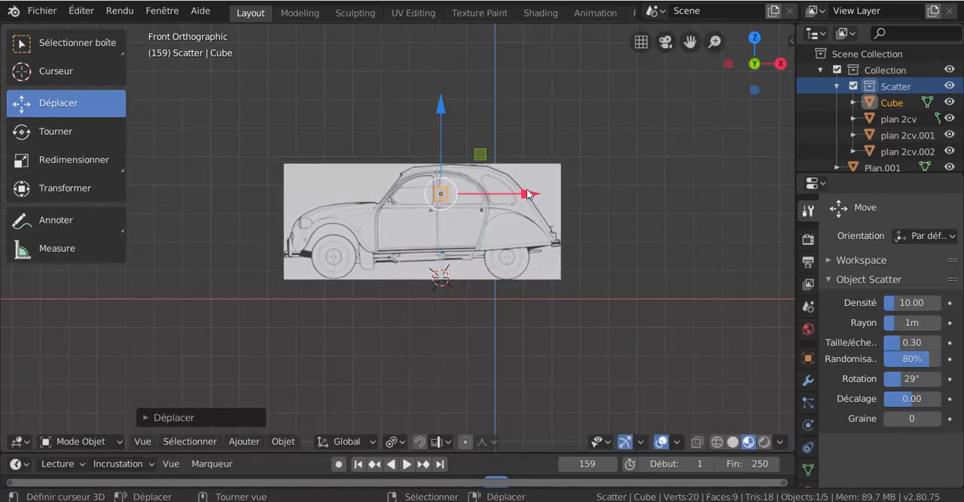
pyautogui.moveTo(527, 193); pyautogui.dragTo(453, 190)
pyautogui.keyDown('shift'); pyautogui.moveTo(463, 194); pyautogui.dragTo(545, 199, button='middle'); pyautogui.keyUp('shift')
pyautogui.scroll(5, 505, 218)
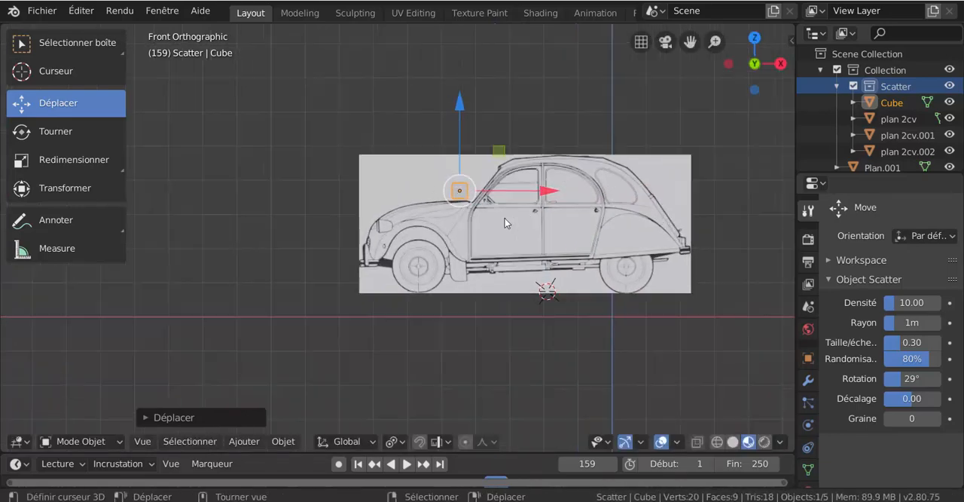
pyautogui.moveTo(527, 61); pyautogui.dragTo(527, 67)
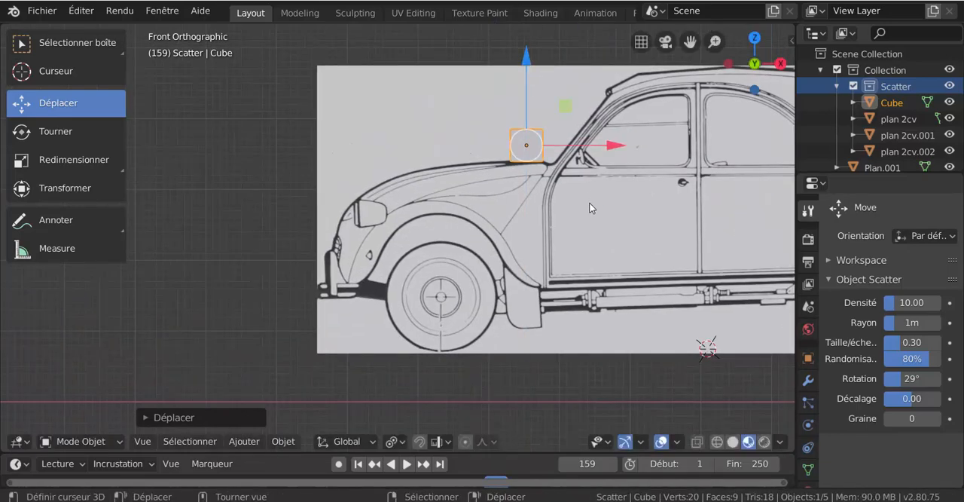
pyautogui.keyDown('shift'); pyautogui.moveTo(551, 215); pyautogui.dragTo(428, 263, button='middle'); pyautogui.keyUp('shift')
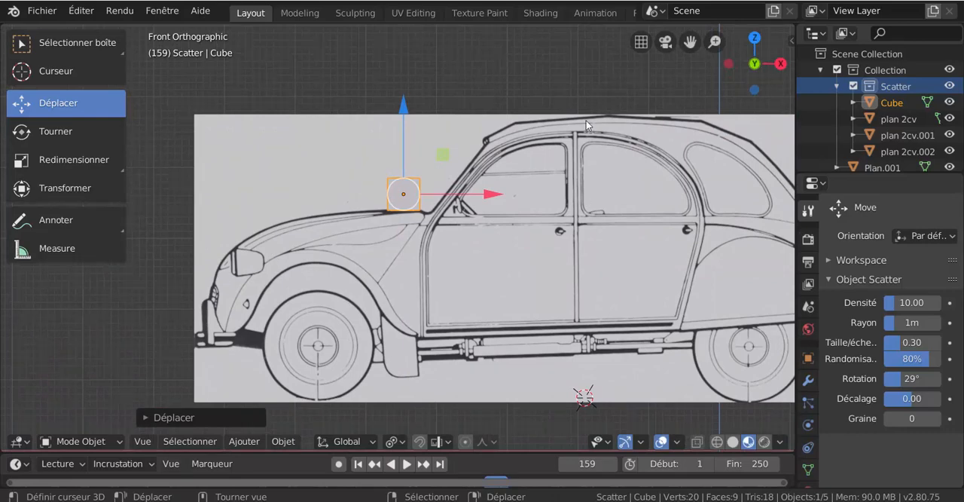
pyautogui.scroll(2, 465, 211)
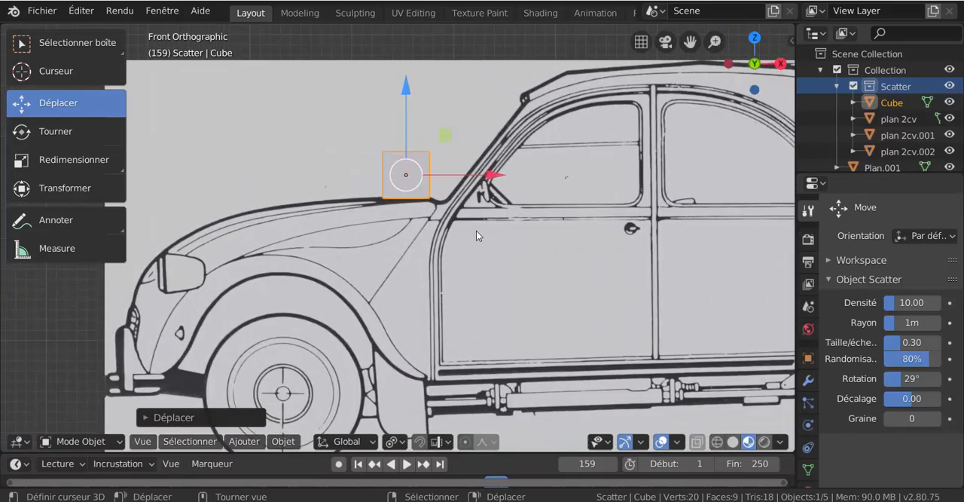
pyautogui.moveTo(413, 89); pyautogui.dragTo(413, 88)
pyautogui.moveTo(494, 174); pyautogui.dragTo(497, 174)
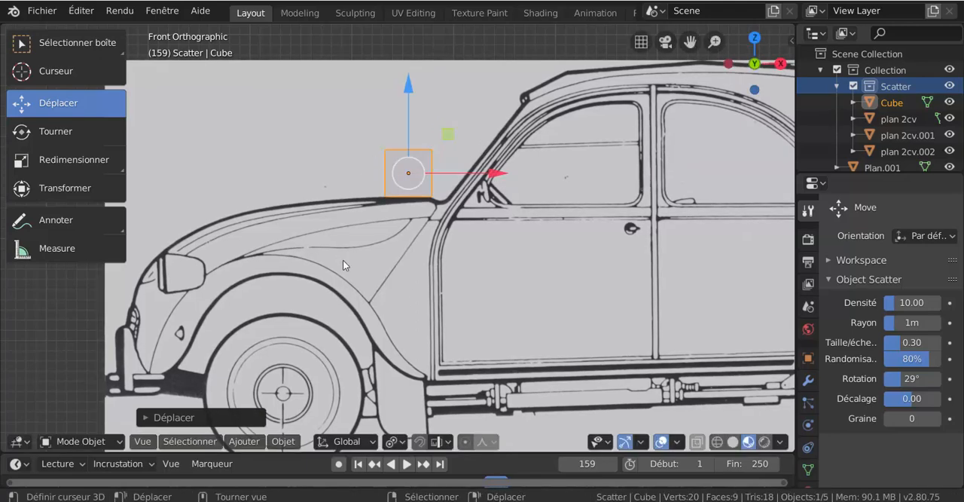
# Centre the cube along Y on the hood's middle line in the top-view drawing.
pyautogui.press('KP_7')
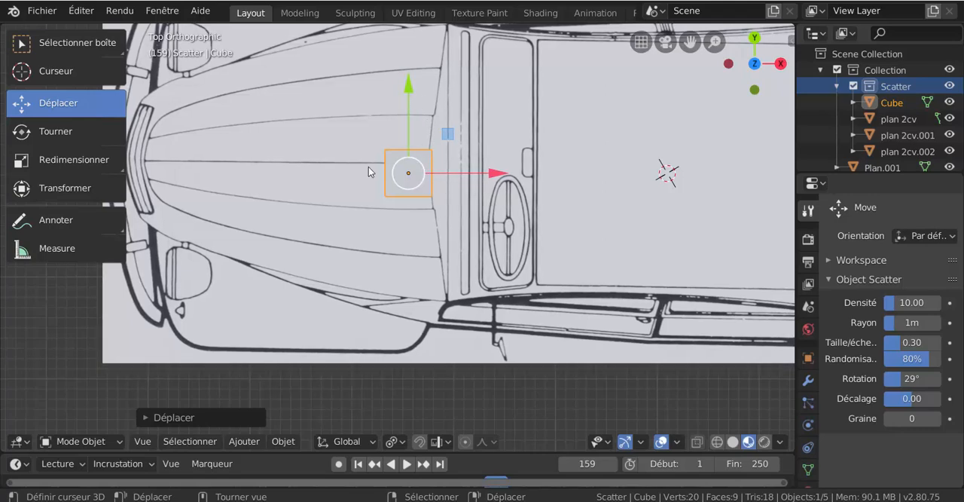
pyautogui.moveTo(410, 91); pyautogui.dragTo(408, 75)
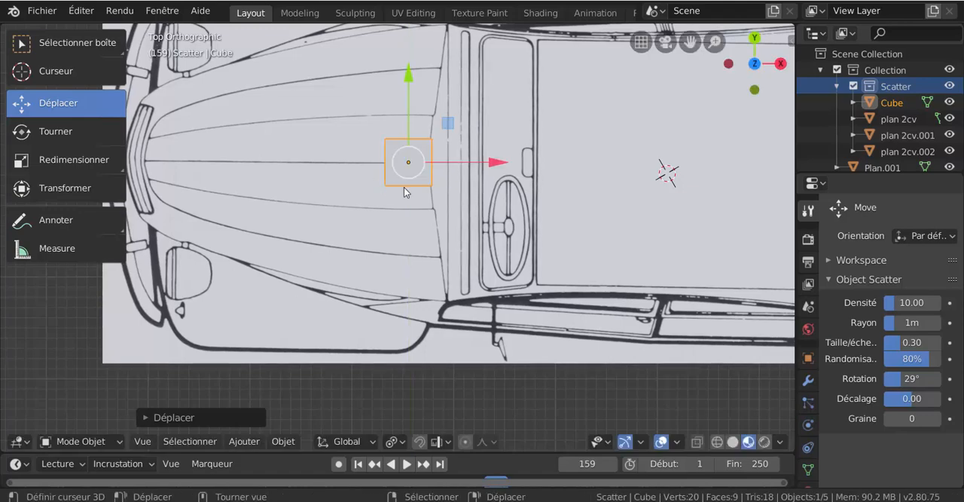
pyautogui.scroll(-3, 404, 187)
pyautogui.scroll(3, 412, 215)
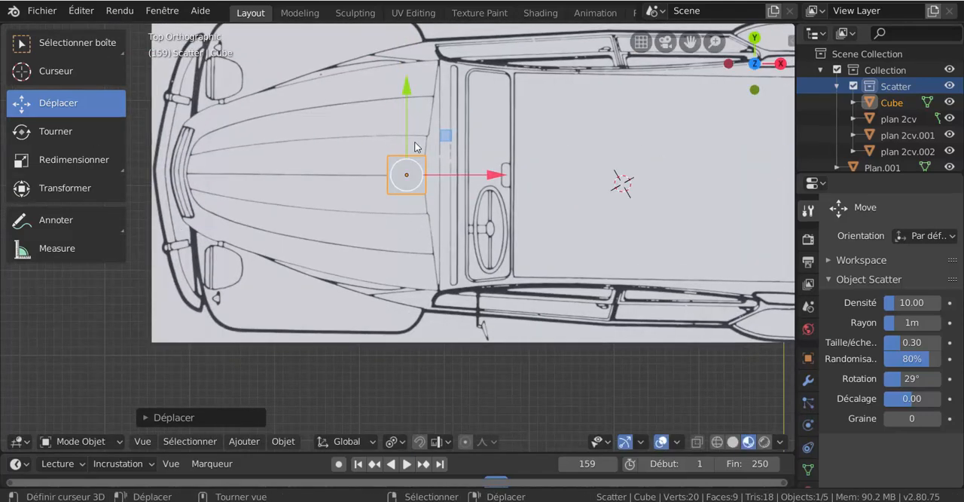
pyautogui.scroll(-2, 415, 147)
pyautogui.moveTo(421, 174); pyautogui.dragTo(443, 150, button='middle')
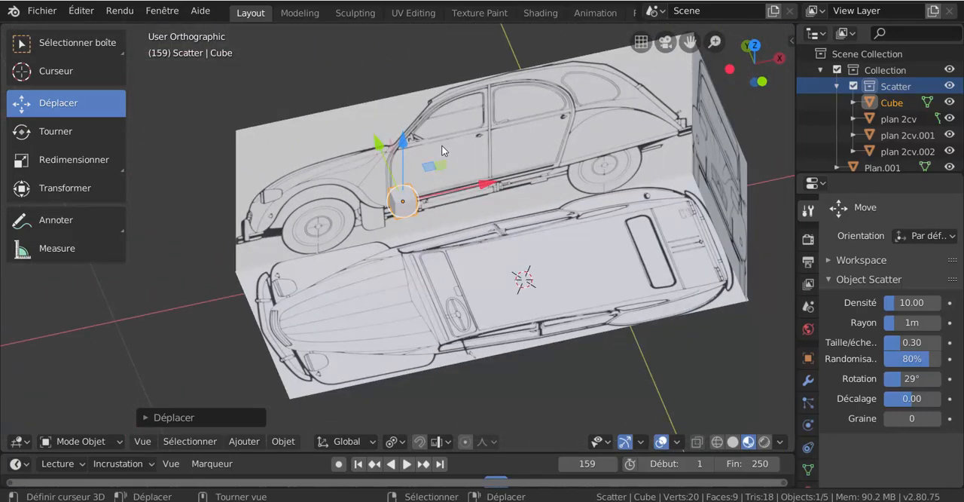
# Compare the cube's position across the views and shift the front-view plane slightly along Y to centre its hood under the cube.
pyautogui.press('KP_1')
pyautogui.press('KP_7')
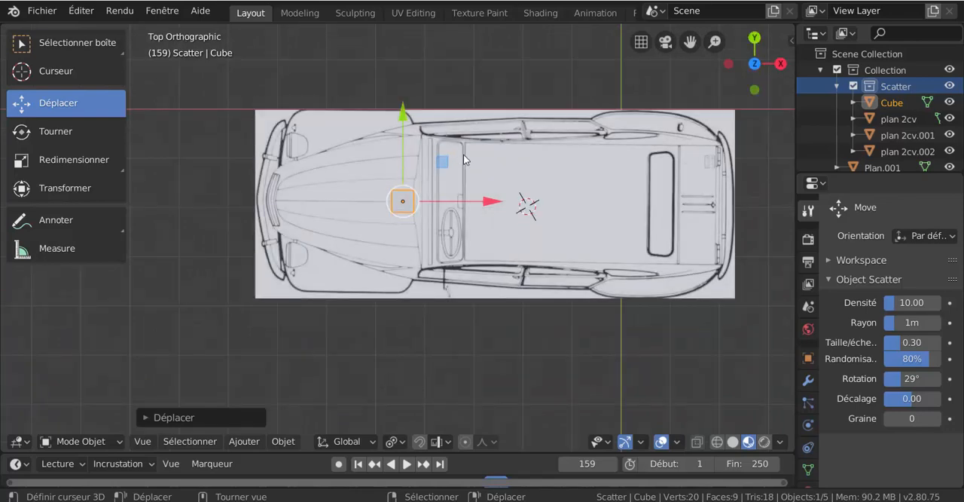
pyautogui.press('KP_1')
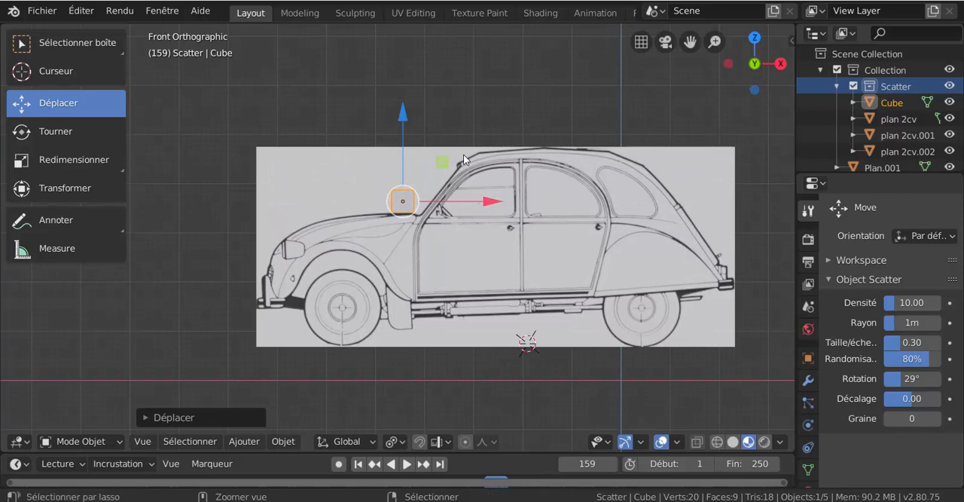
pyautogui.press('ctrl+KP_3')
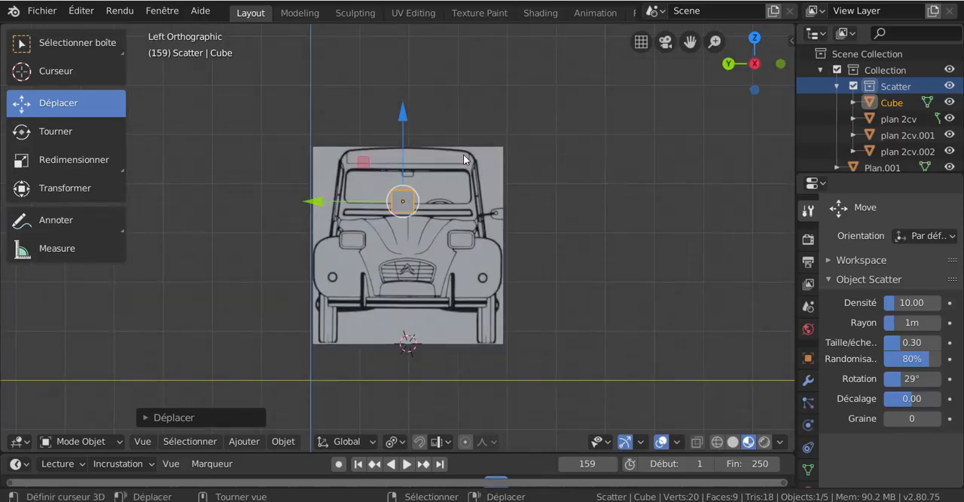
pyautogui.scroll(2, 464, 158)
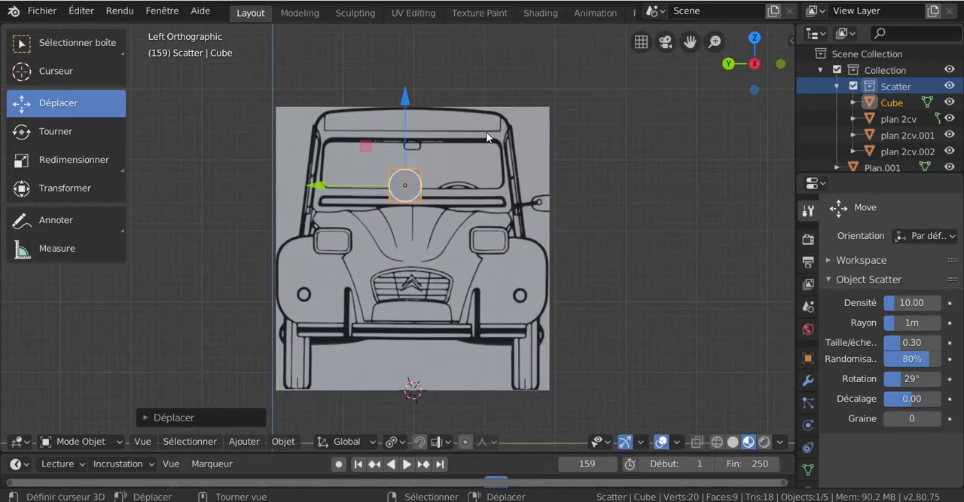
pyautogui.click(446, 251)
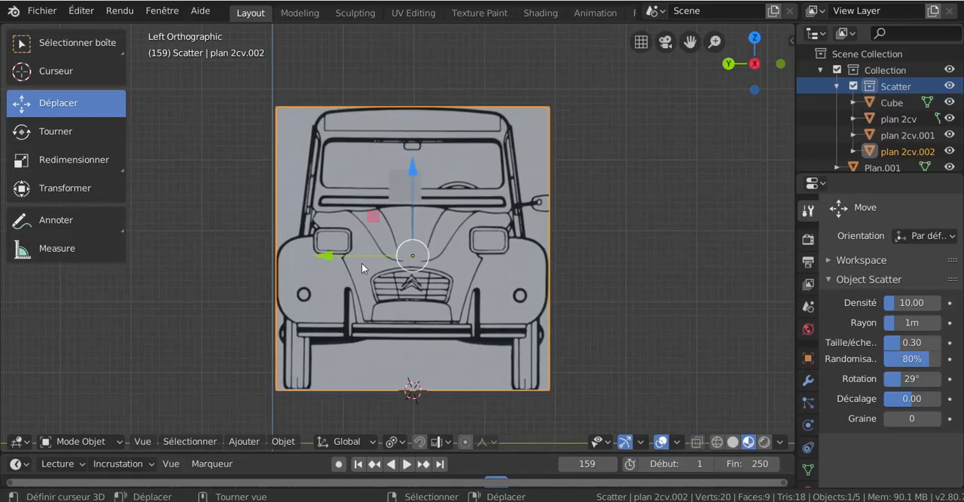
pyautogui.scroll(1, 366, 230)
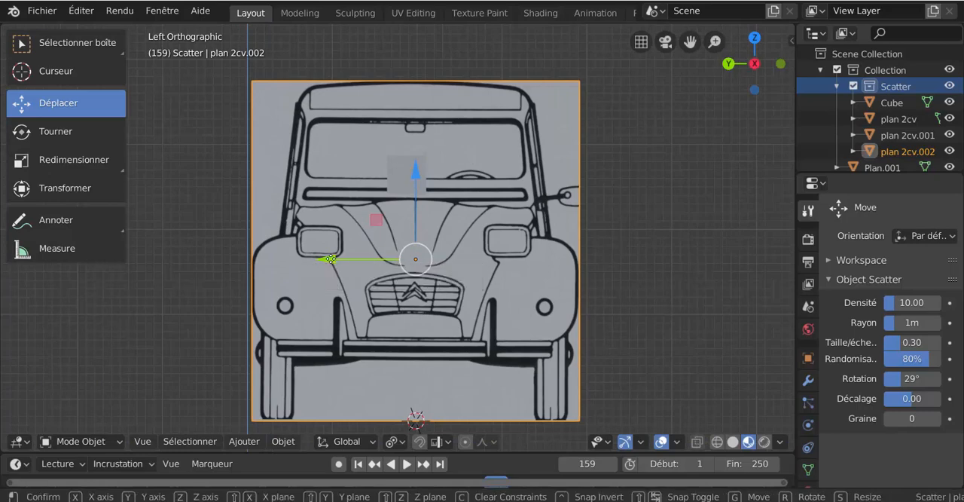
pyautogui.moveTo(329, 265); pyautogui.dragTo(323, 266)
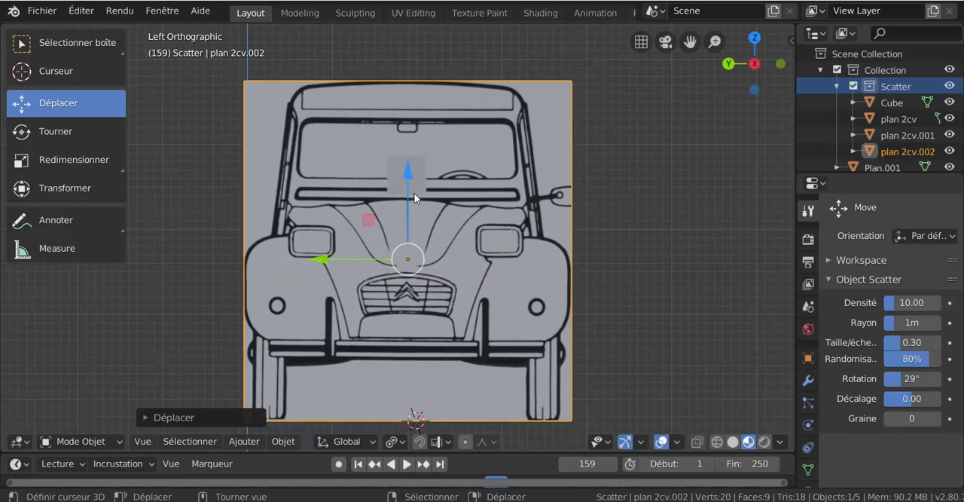
# Raise the front-view plane slightly along Z to bring its hood top closer to the cube's underside, and check the alignment from both sides.
pyautogui.scroll(3, 414, 197)
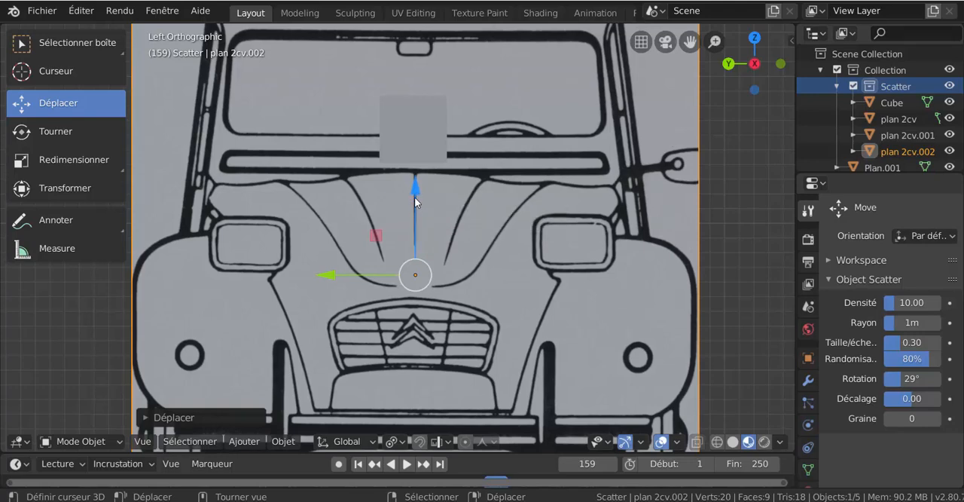
pyautogui.moveTo(415, 190); pyautogui.dragTo(415, 186)
pyautogui.scroll(-4, 415, 186)
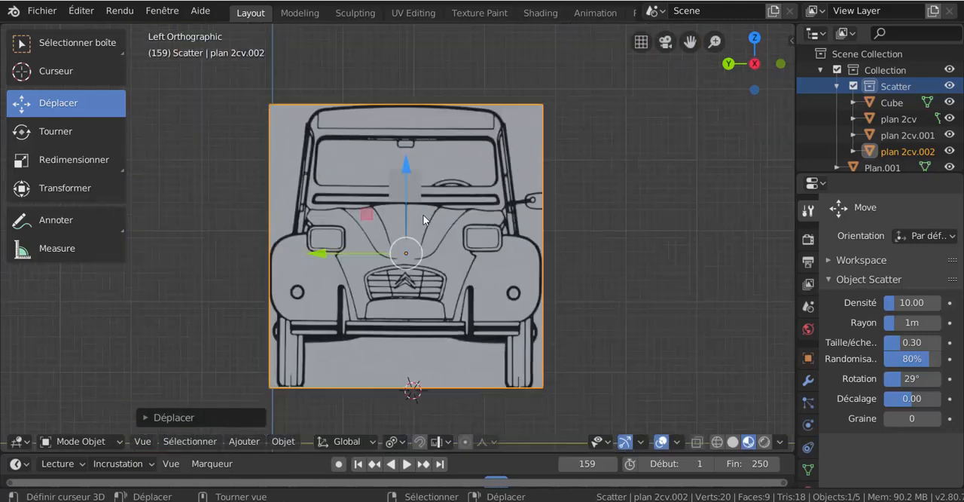
pyautogui.moveTo(424, 282); pyautogui.dragTo(483, 332, button='middle')
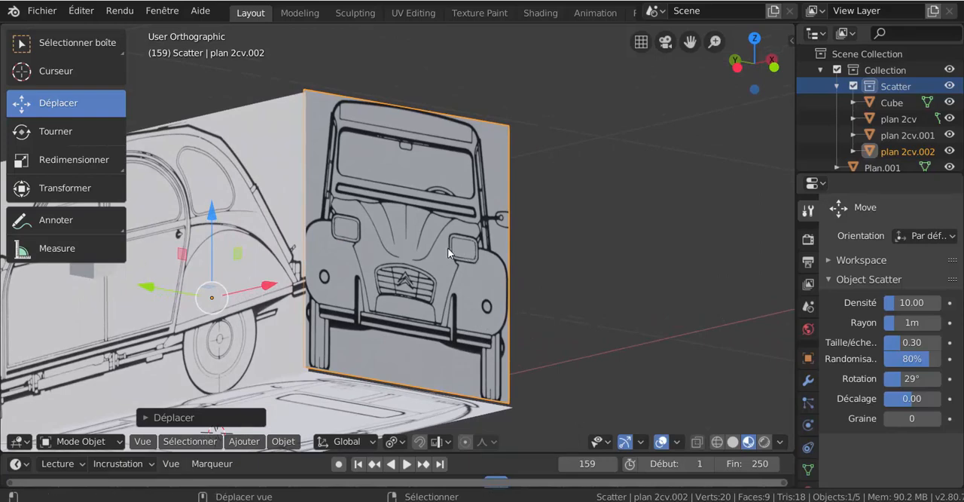
pyautogui.keyDown('shift'); pyautogui.moveTo(448, 252); pyautogui.dragTo(463, 229, button='middle'); pyautogui.keyUp('shift')
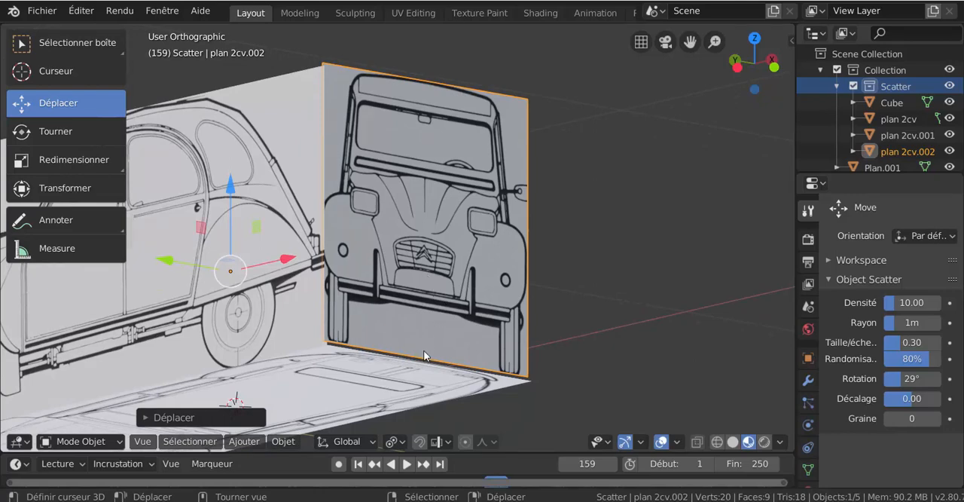
pyautogui.press('KP_3')
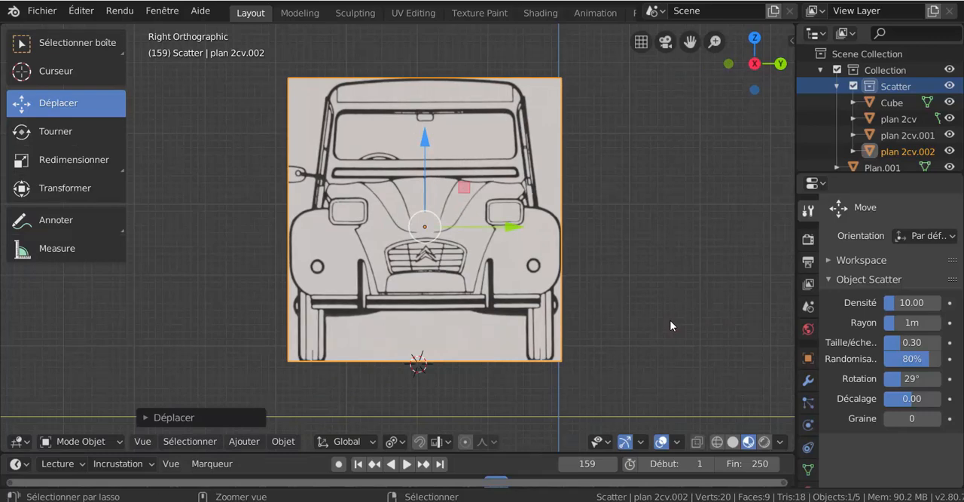
pyautogui.press('ctrl+KP_3')
pyautogui.scroll(3, 670, 324)
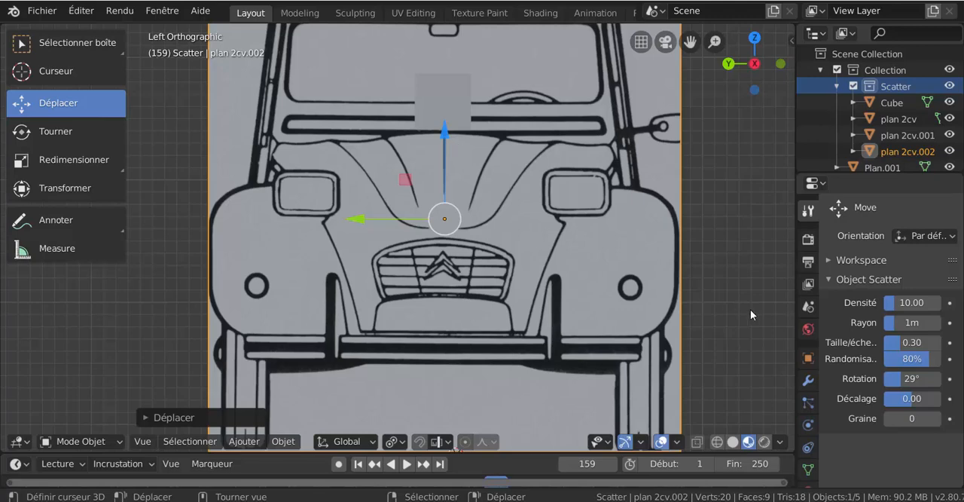
# Set the front-view plane's origin to its own geometry.
pyautogui.press('KP_1')
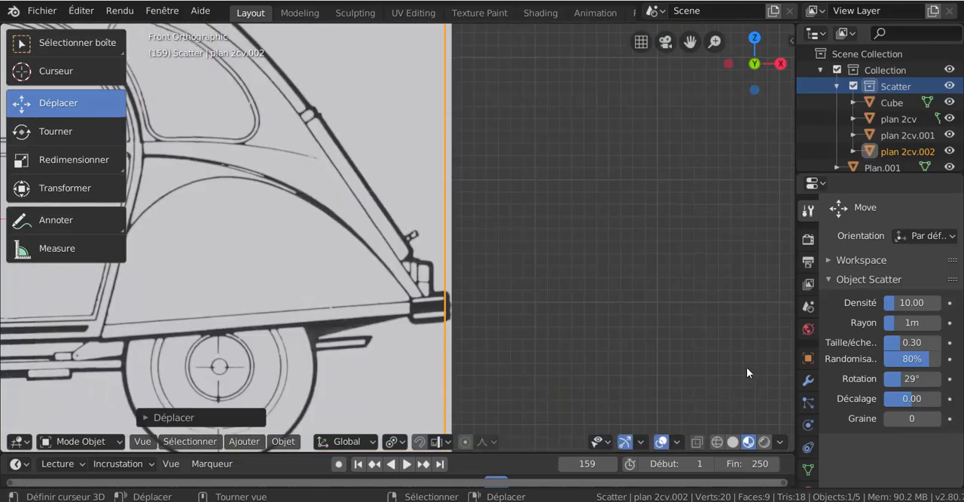
pyautogui.scroll(-5, 636, 359)
pyautogui.scroll(6, 393, 287)
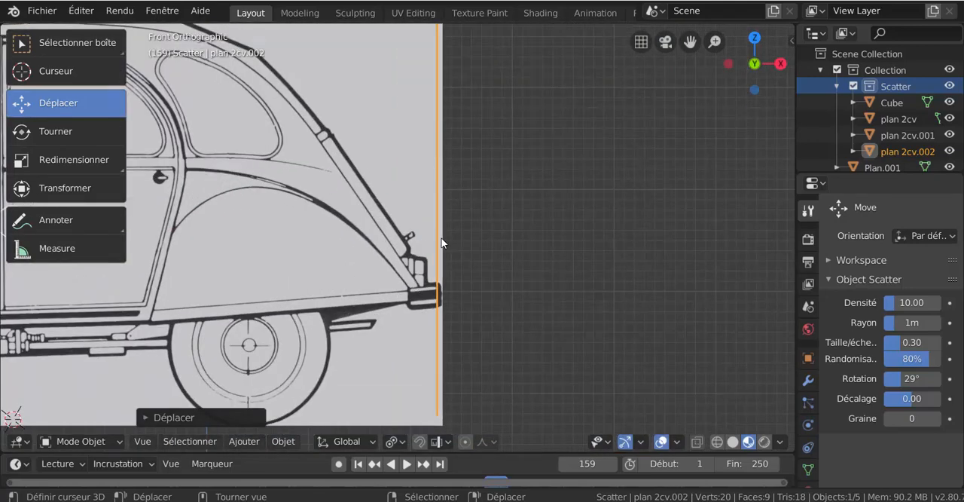
pyautogui.scroll(-4, 579, 317)
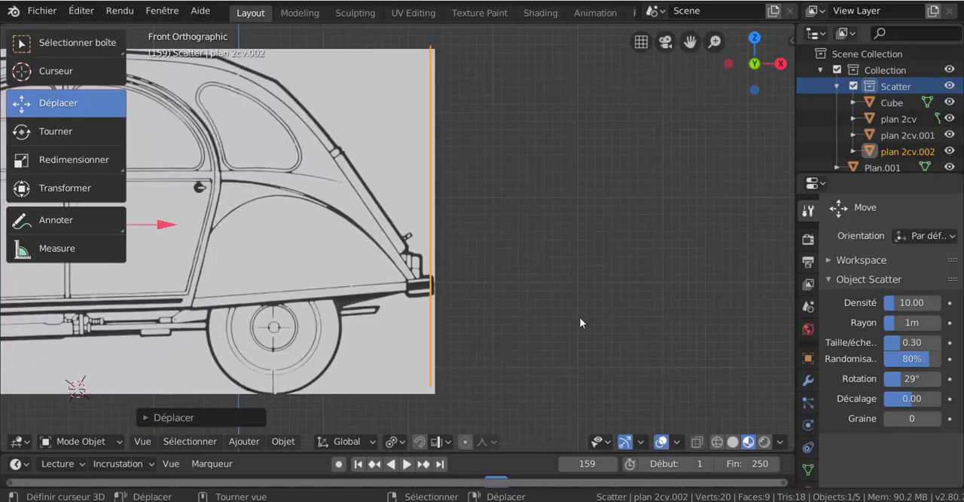
pyautogui.moveTo(441, 232); pyautogui.dragTo(470, 244, button='middle')
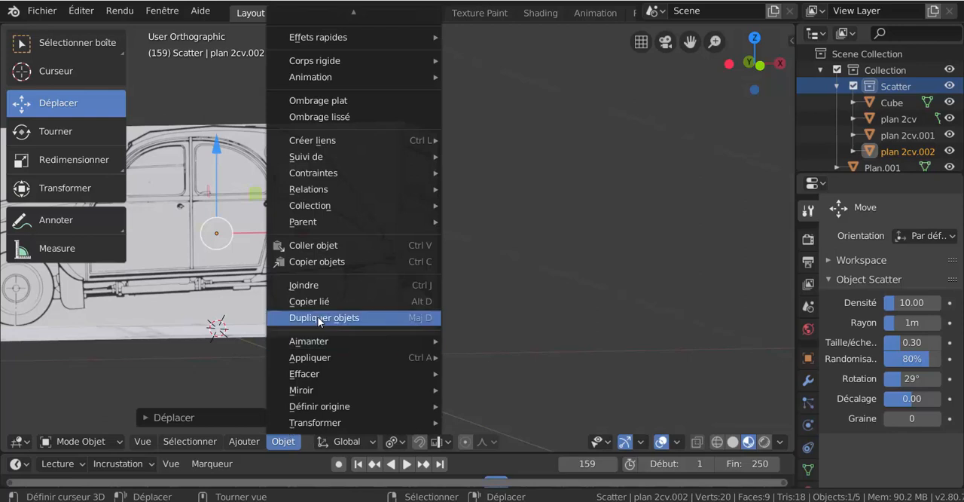
pyautogui.moveTo(306, 411)
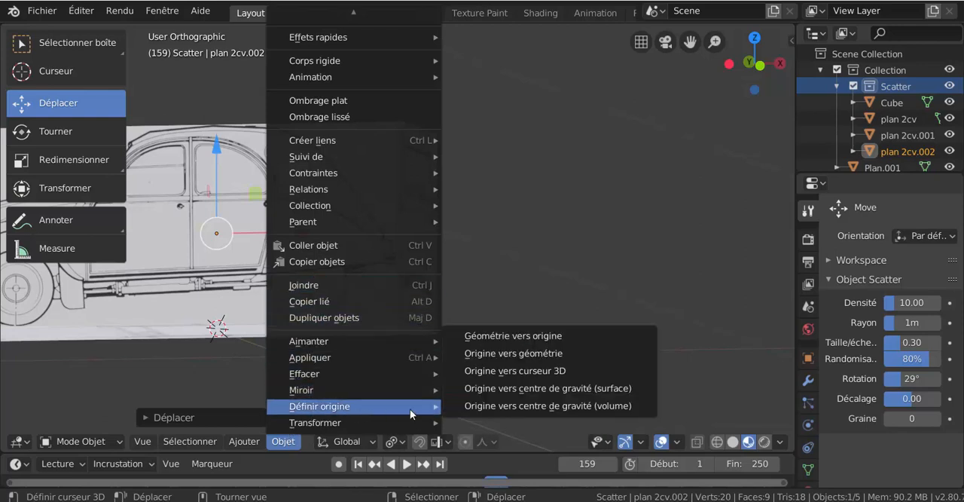
pyautogui.click(510, 355)
pyautogui.scroll(2, 506, 266)
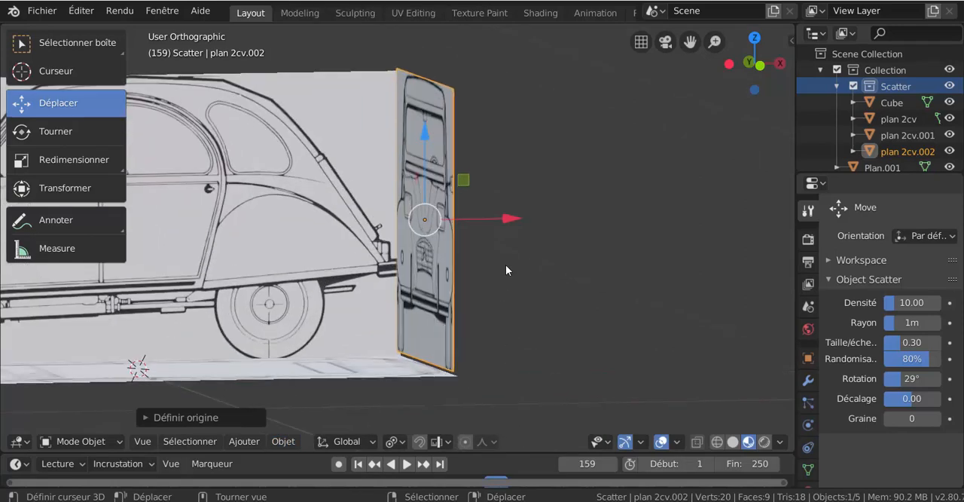
# Shift the front-view plane slightly along X at the side drawing's rear edge, and lower it slightly along Z to match the side plane's height.
pyautogui.moveTo(550, 285); pyautogui.dragTo(547, 334, button='middle')
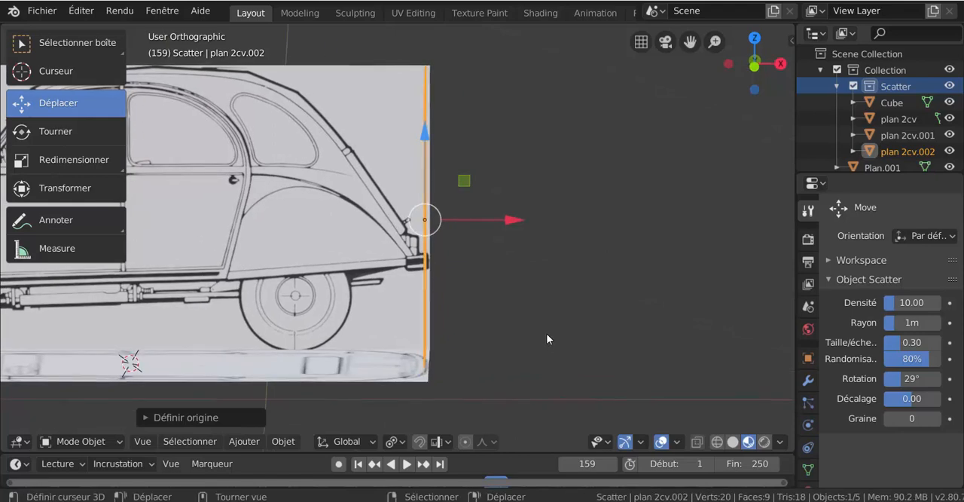
pyautogui.press('KP_1')
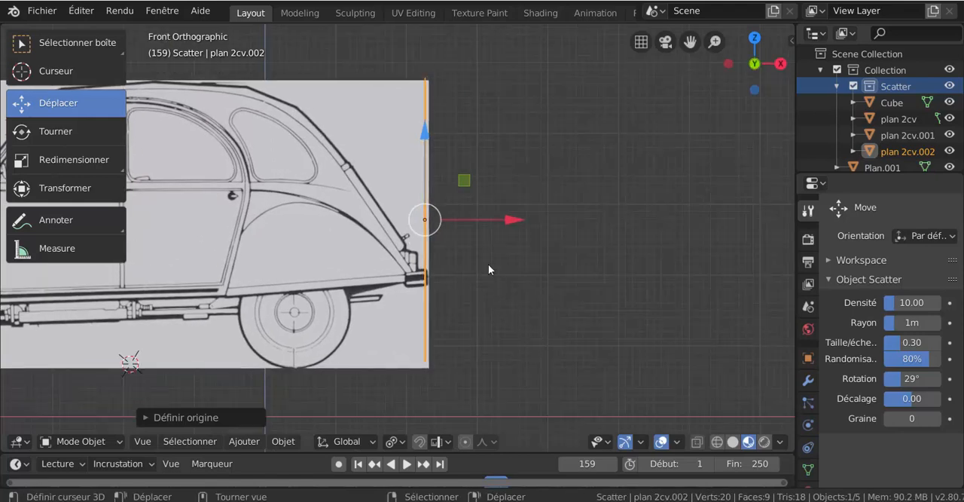
pyautogui.moveTo(506, 225); pyautogui.dragTo(513, 221)
pyautogui.moveTo(481, 253); pyautogui.dragTo(543, 282, button='middle')
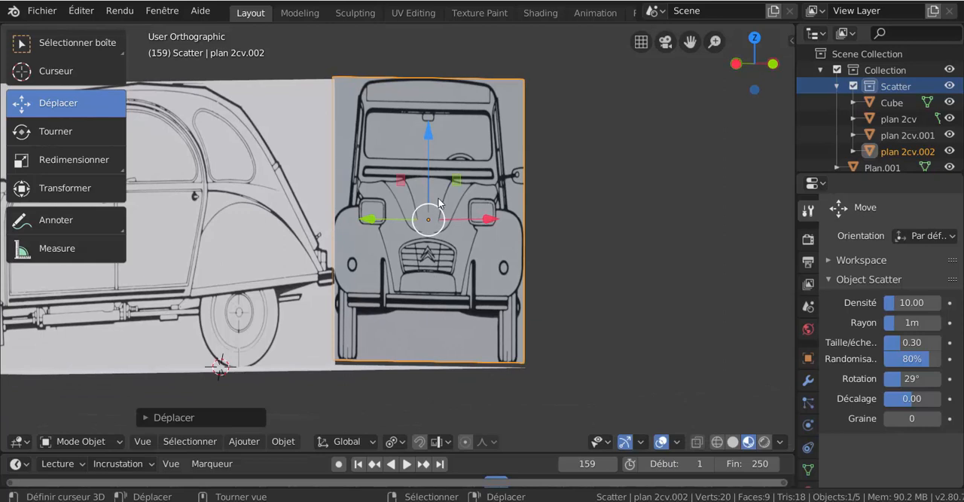
pyautogui.moveTo(428, 137); pyautogui.dragTo(423, 154)
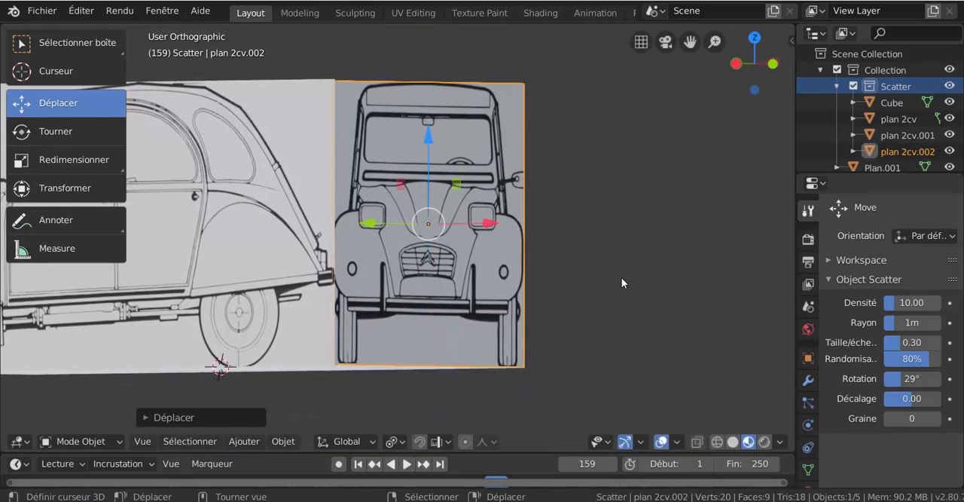
# Lower the cube slightly along Z in the left view, keeping it just above the hood line of the front-view drawing.
pyautogui.press('ctrl+KP_3')
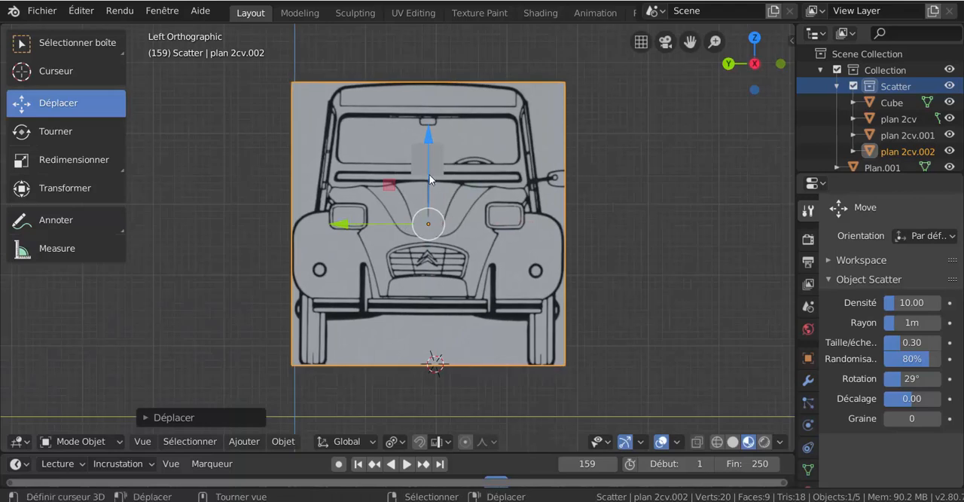
pyautogui.scroll(1, 429, 178)
pyautogui.click(433, 143)
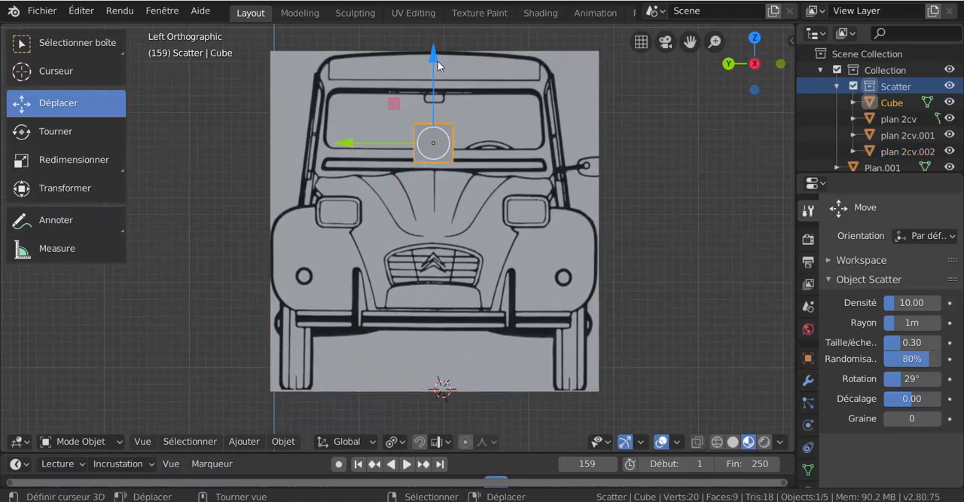
pyautogui.moveTo(438, 66); pyautogui.dragTo(437, 68)
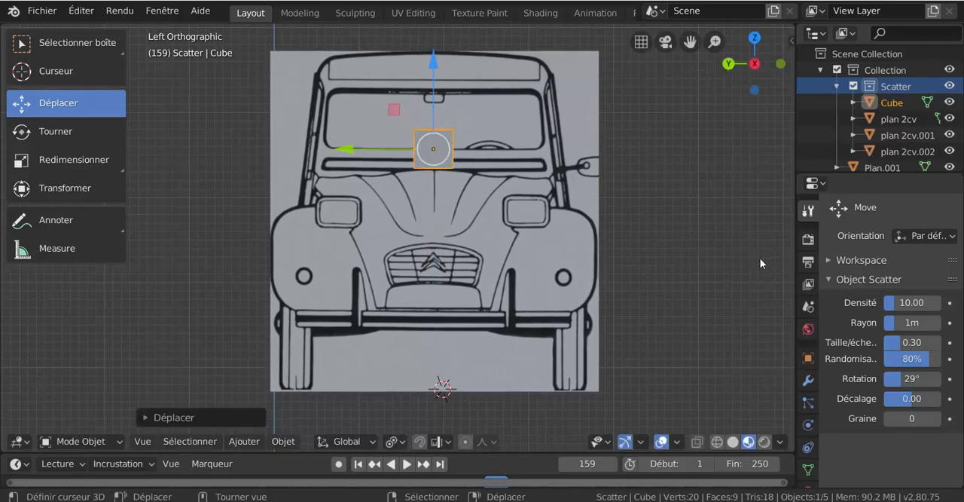
# Compare the cube's position on the hood in the side, top and front-view drawings, and examine all three planes in perspective.
pyautogui.press('KP_1')
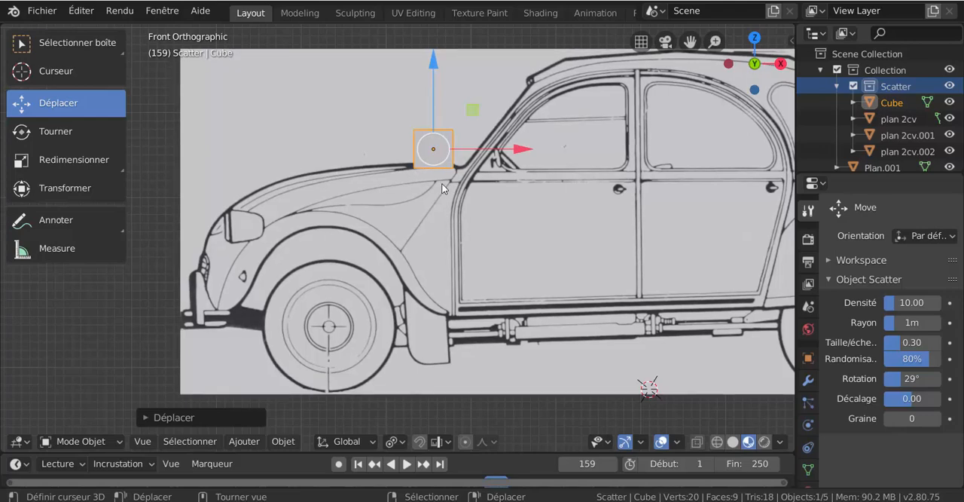
pyautogui.scroll(-5, 442, 183)
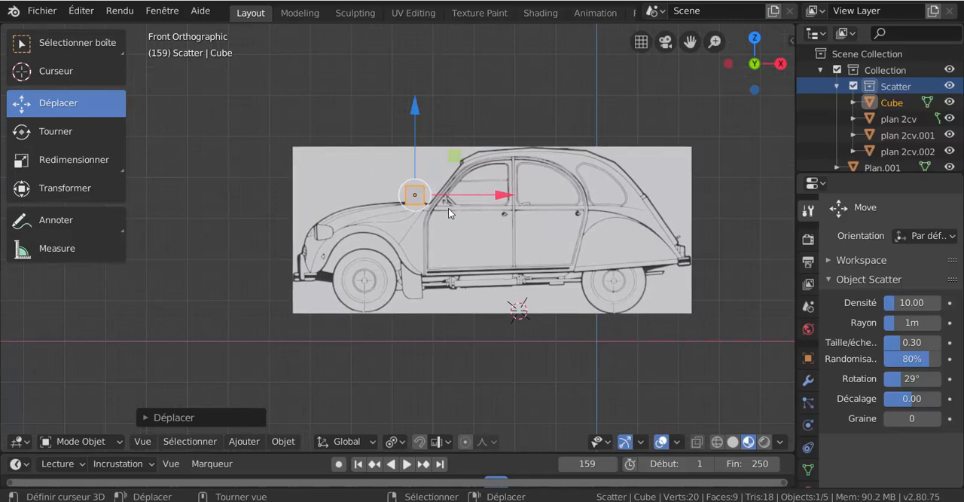
pyautogui.press('KP_7')
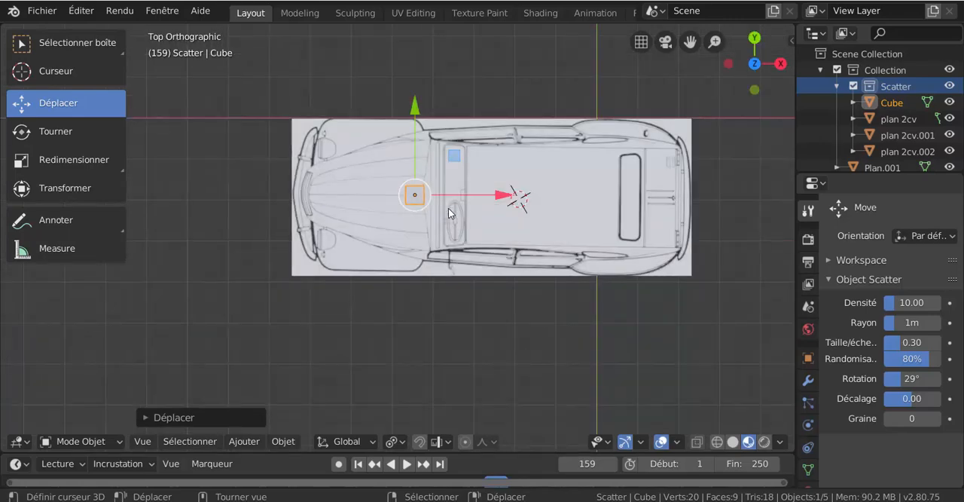
pyautogui.press('ctrl+KP_3')
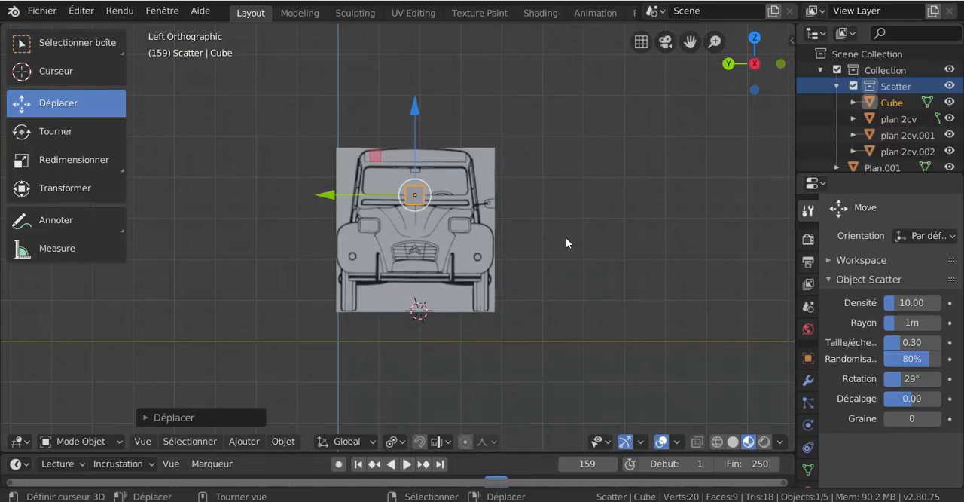
pyautogui.scroll(2, 553, 241)
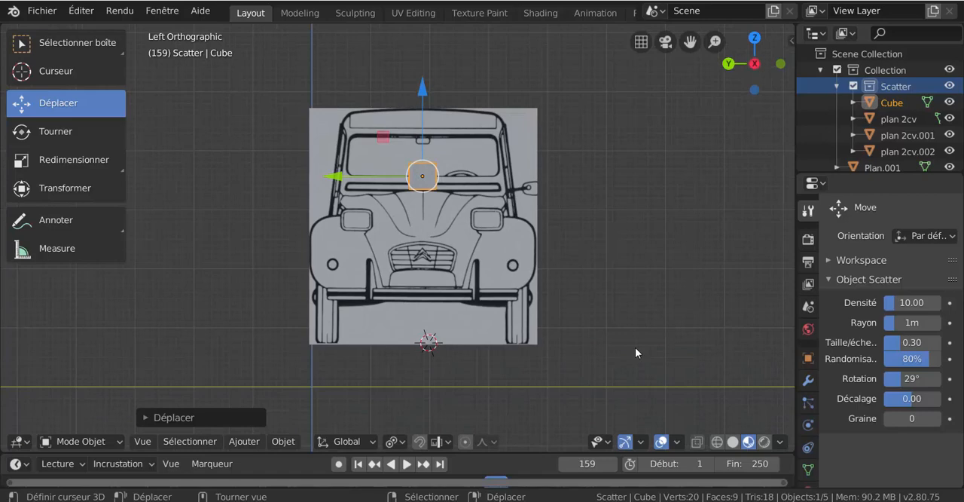
pyautogui.press('KP_1')
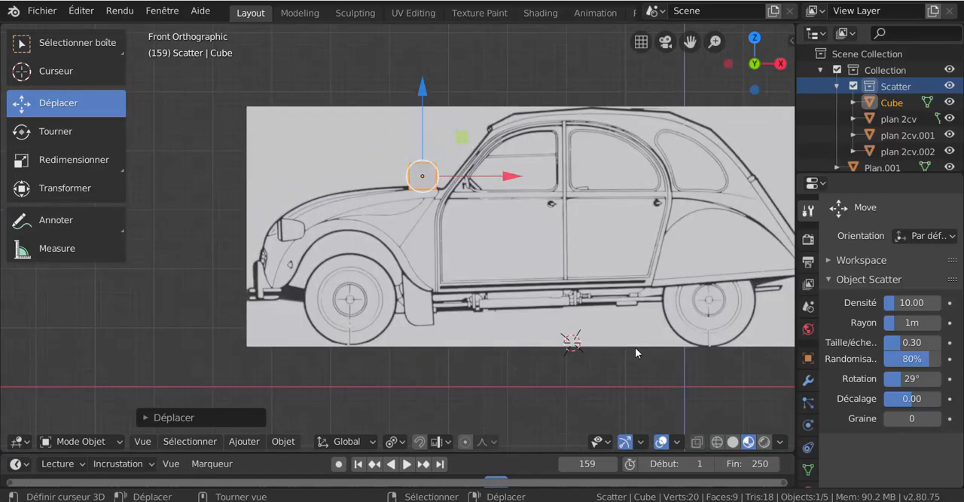
pyautogui.scroll(-2, 529, 329)
pyautogui.moveTo(529, 329); pyautogui.dragTo(543, 358, button='middle')
pyautogui.scroll(2, 542, 354)
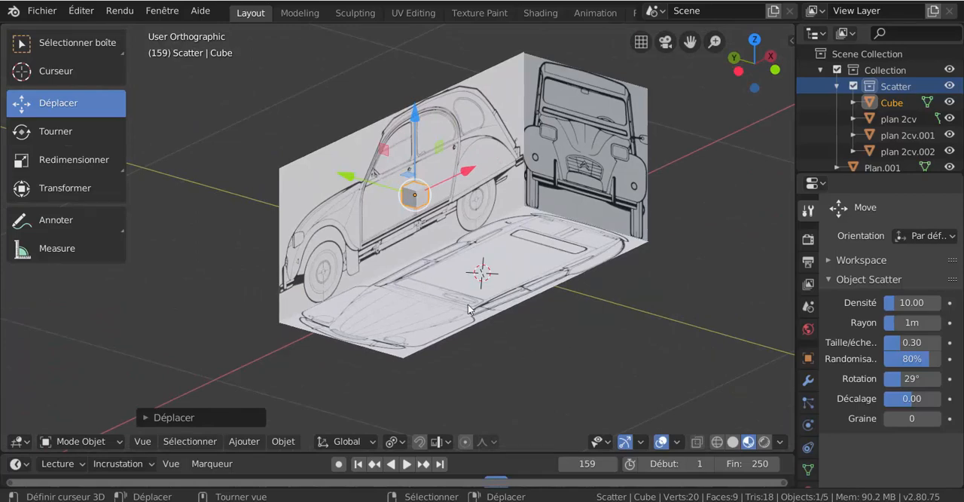
# Move the front-view plane forward along X, from the car's rear to the front section of the side drawing.
pyautogui.click(551, 202)
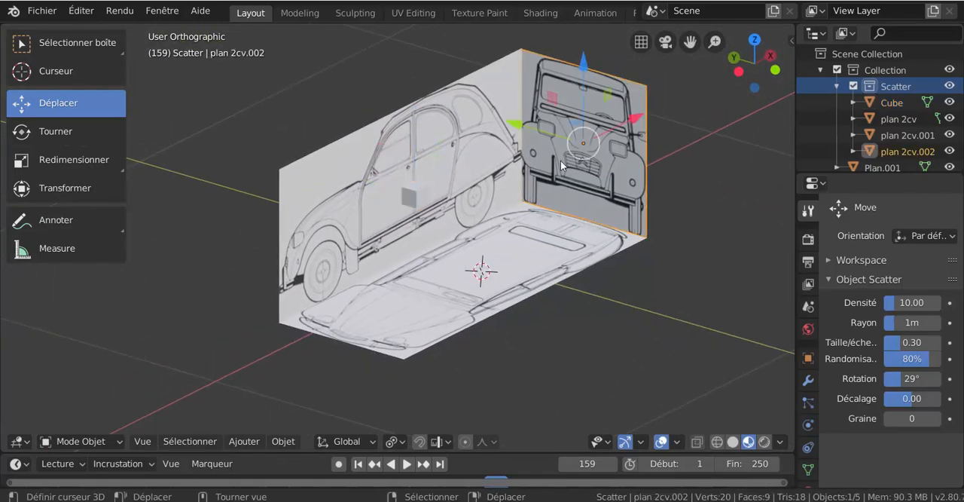
pyautogui.moveTo(604, 133); pyautogui.dragTo(489, 257)
pyautogui.moveTo(490, 257); pyautogui.dragTo(410, 242, button='middle')
pyautogui.scroll(4, 411, 241)
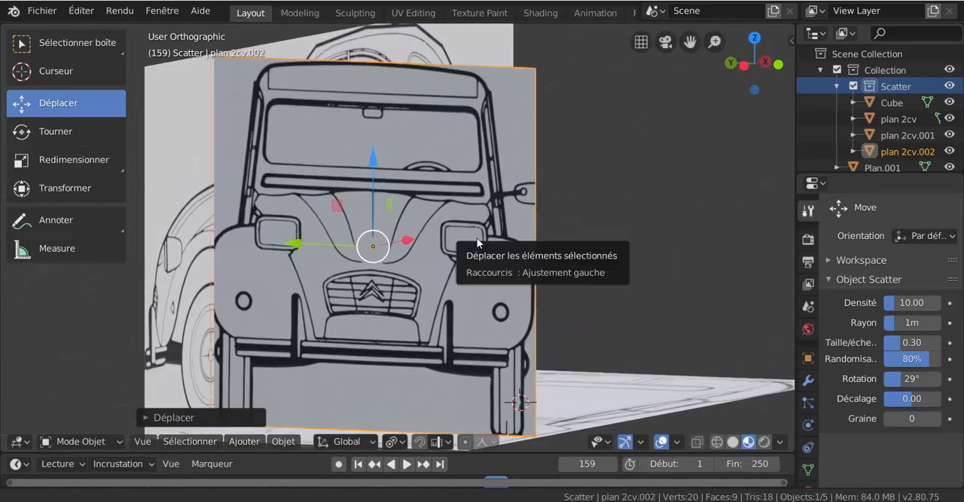
pyautogui.scroll(3, 399, 221)
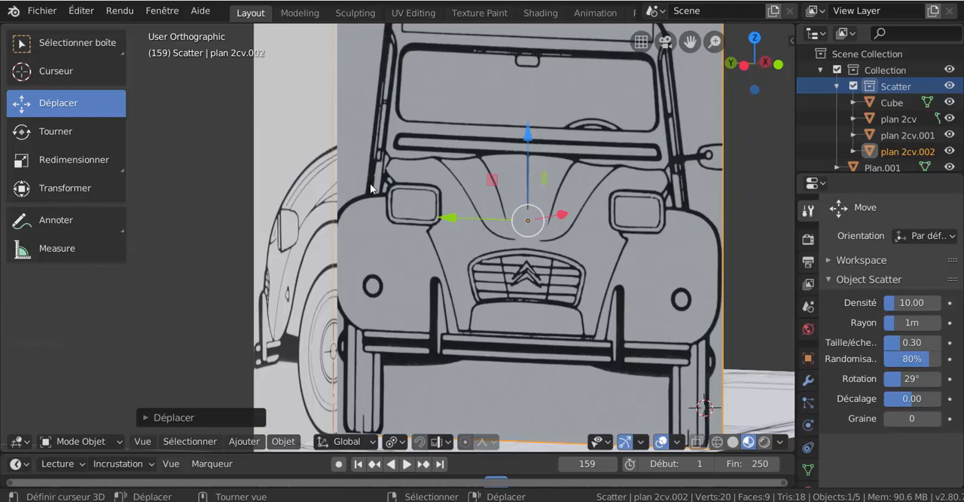
pyautogui.scroll(-1, 370, 159)
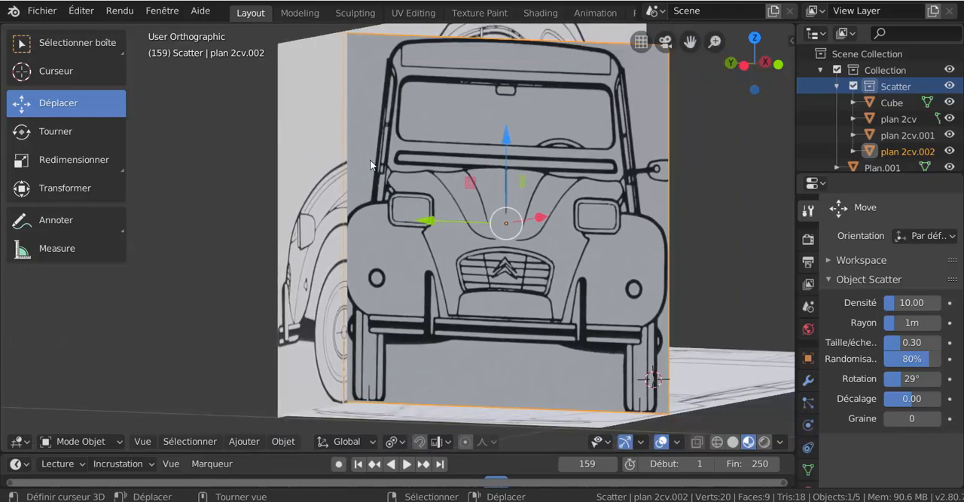
# Try moving the front-view plane's vertical edge nearest the side drawing along Y in Edit Mode, and undo the move.
pyautogui.hotkey('ctrl', 'Tab')
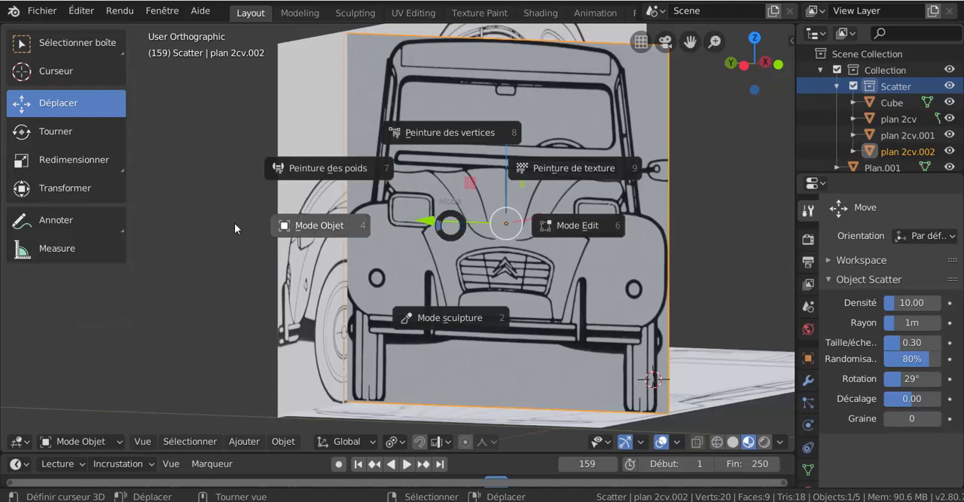
pyautogui.click(573, 226)
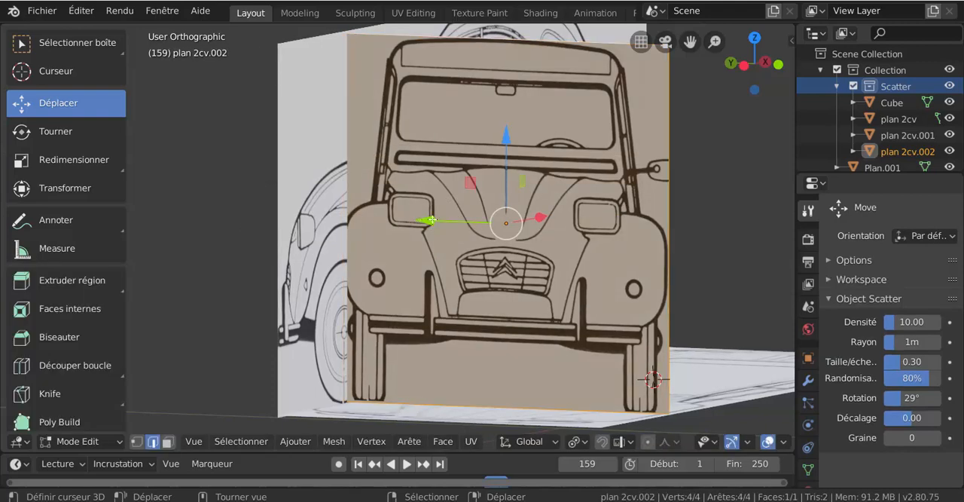
pyautogui.click(347, 173)
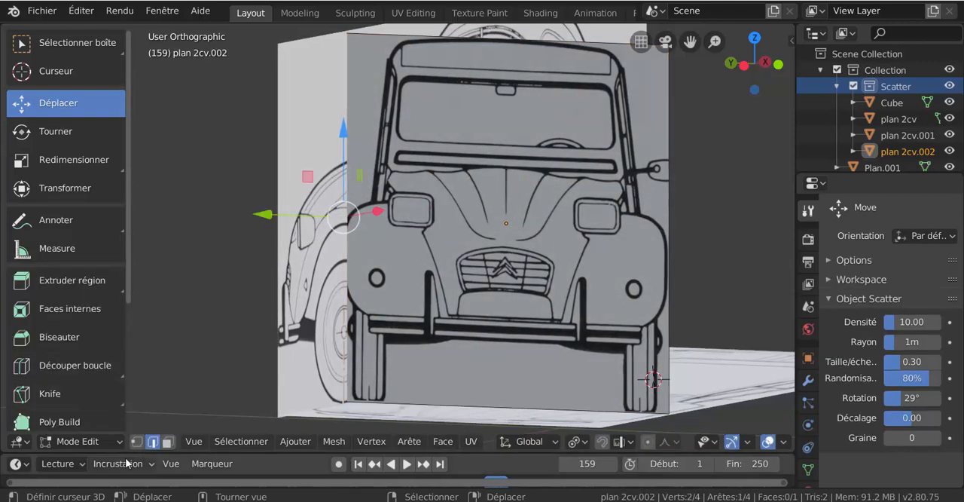
pyautogui.scroll(2, 309, 249)
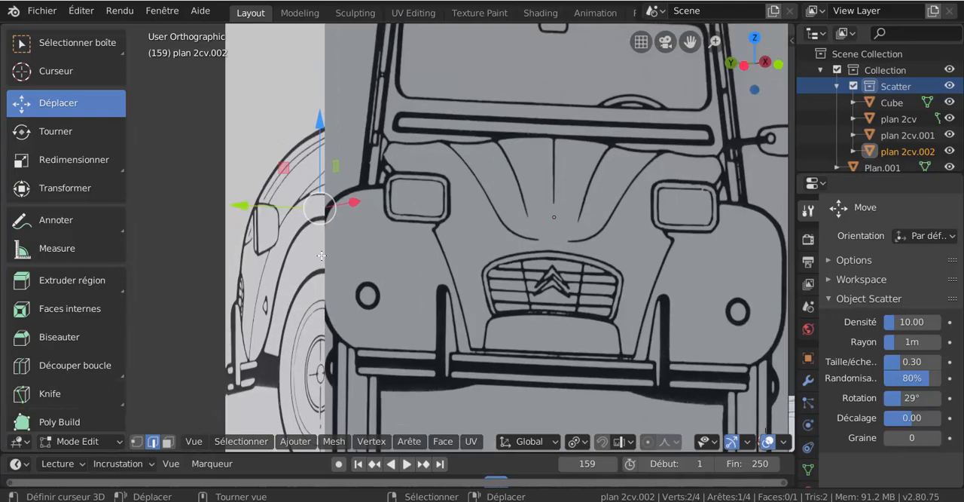
pyautogui.click(245, 208)
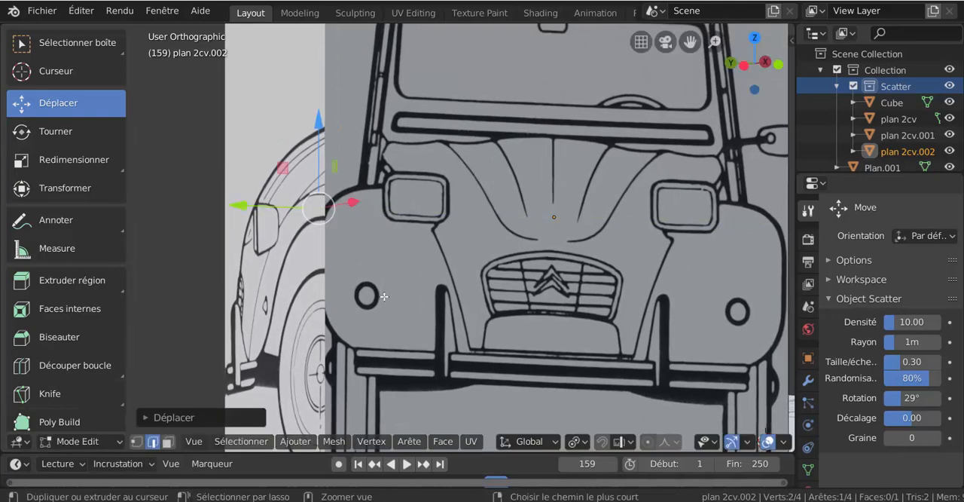
pyautogui.hotkey('ctrl', 'z')
pyautogui.scroll(-2, 414, 257)
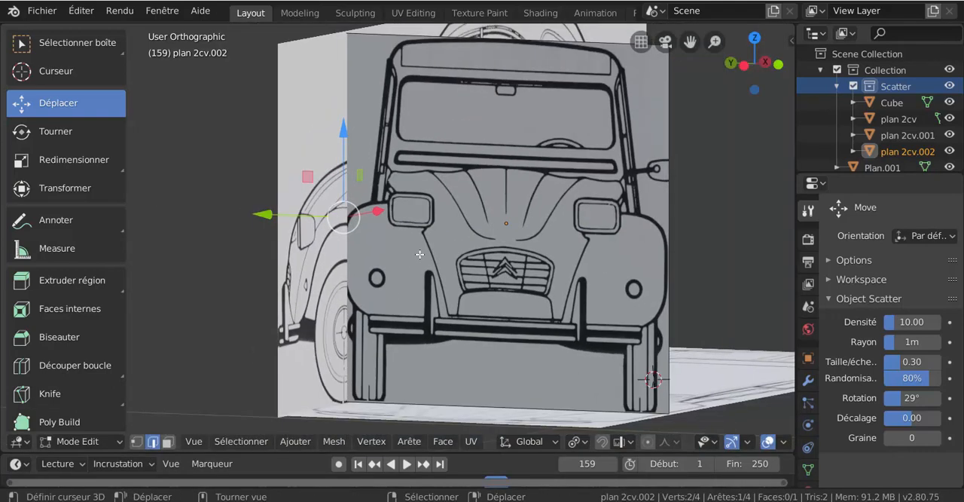
# Try an edge slide on the same vertical edge of the front-view plane, and return to Object Mode.
pyautogui.press('g')
pyautogui.press('g')
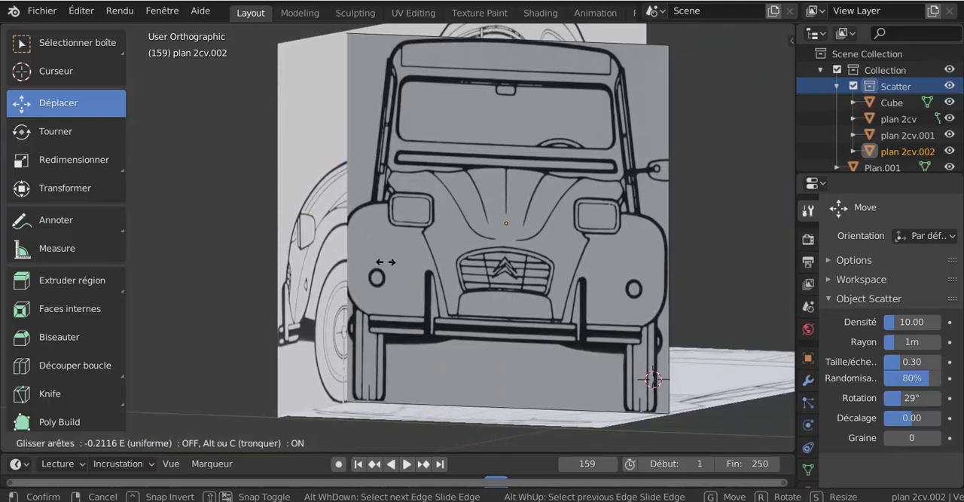
pyautogui.click(310, 256)
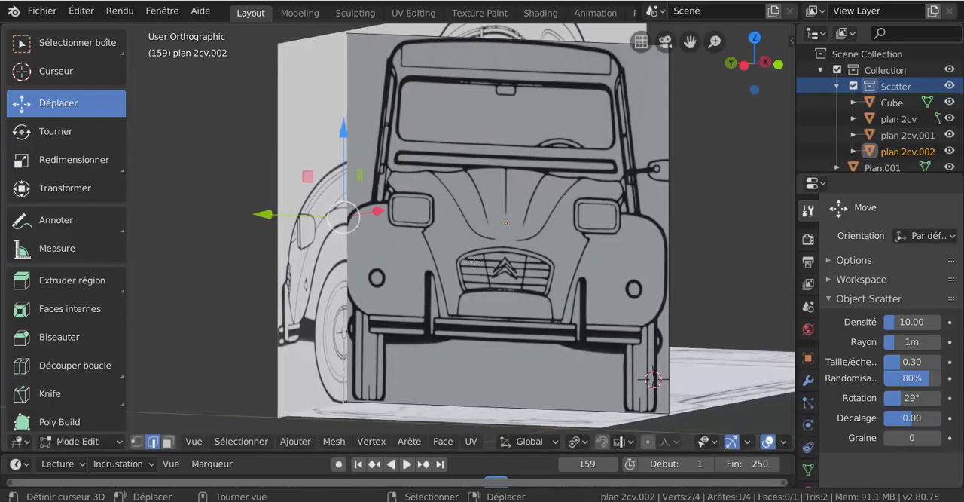
pyautogui.moveTo(473, 262); pyautogui.dragTo(512, 264, button='middle')
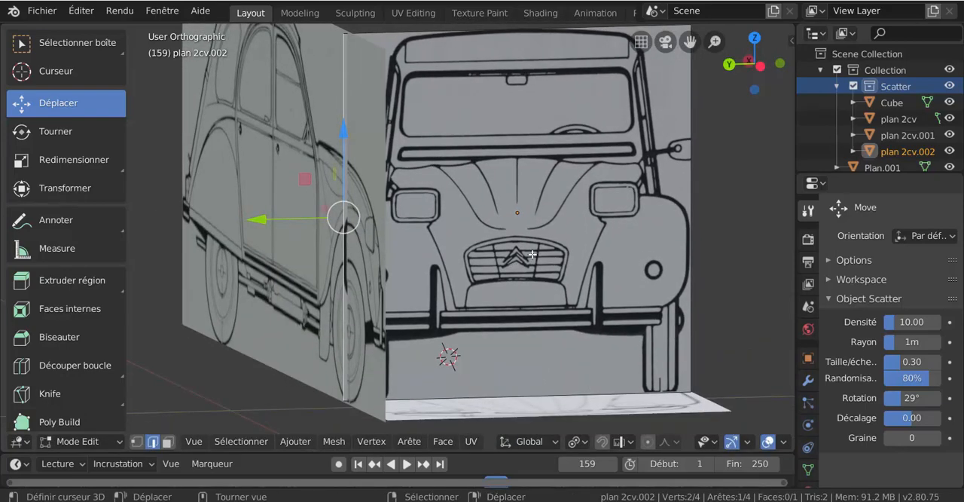
pyautogui.hotkey('ctrl', 'Tab')
pyautogui.click(663, 259)
pyautogui.hotkey('ctrl', 'Tab')
pyautogui.click(503, 253)
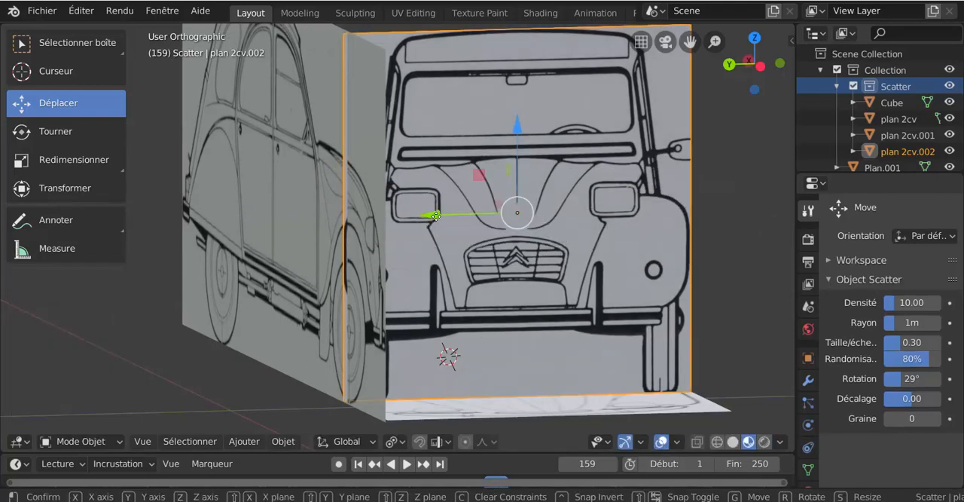
# Shift the whole front-view plane slightly along Y and check its placement against the side and top drawings.
pyautogui.moveTo(437, 216); pyautogui.dragTo(440, 215)
pyautogui.moveTo(409, 241); pyautogui.dragTo(516, 211, button='middle')
pyautogui.scroll(-1, 405, 242)
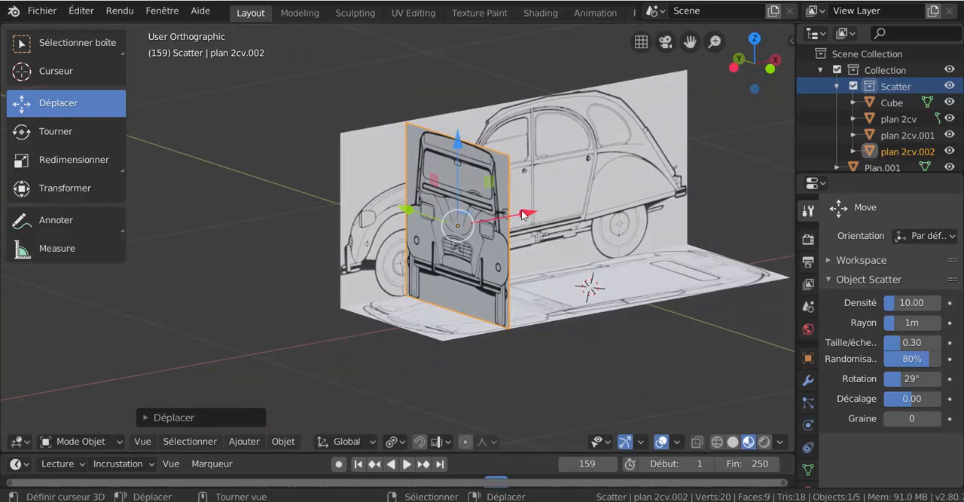
# Move the front-view plane back along X to the rear edge of the side drawing and nudge it slightly along Y.
pyautogui.moveTo(521, 210); pyautogui.dragTo(1, 185)
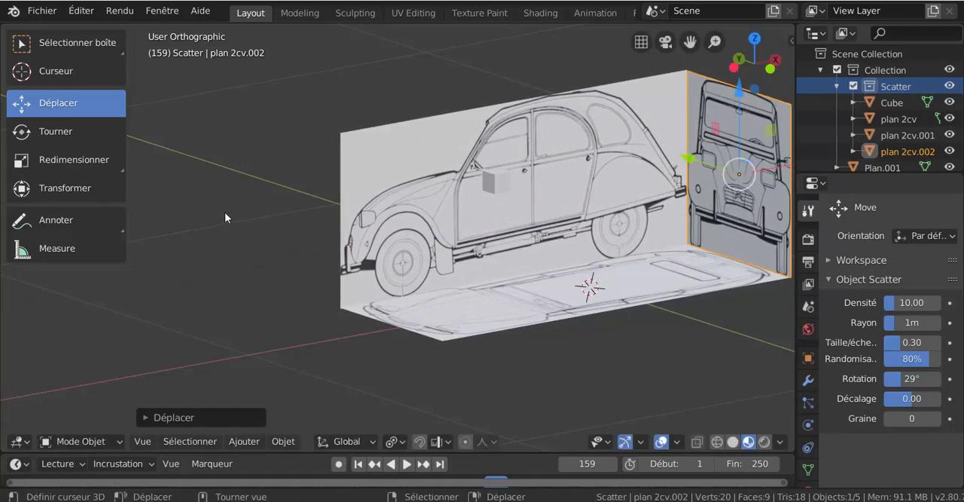
pyautogui.press('ctrl+KP_3')
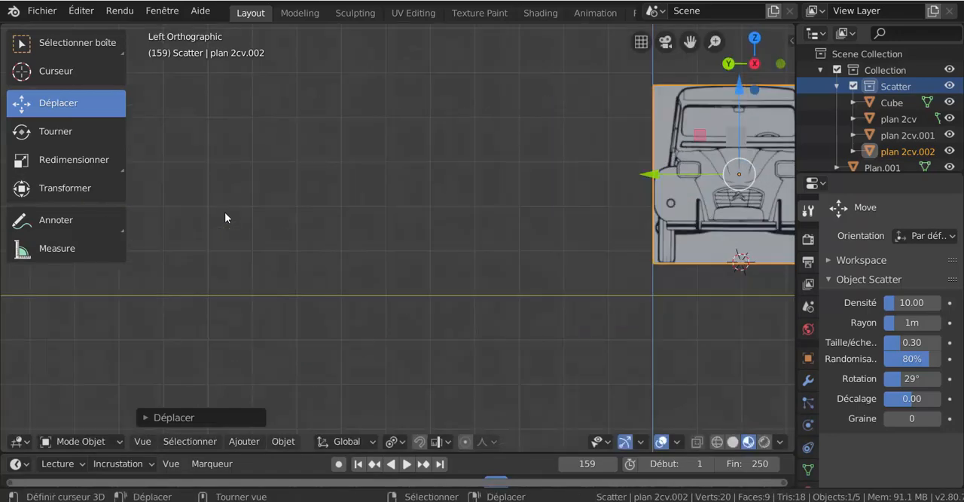
pyautogui.press('KP_Decimal')
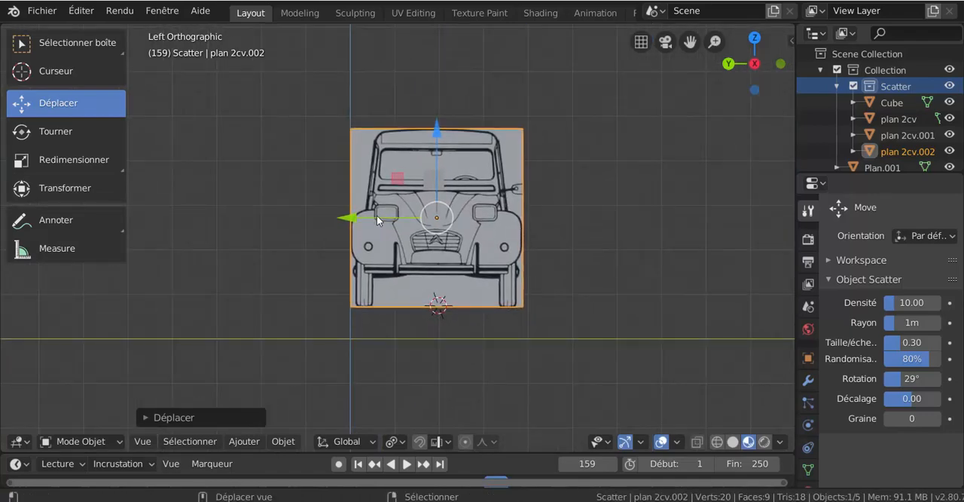
pyautogui.scroll(2, 452, 218)
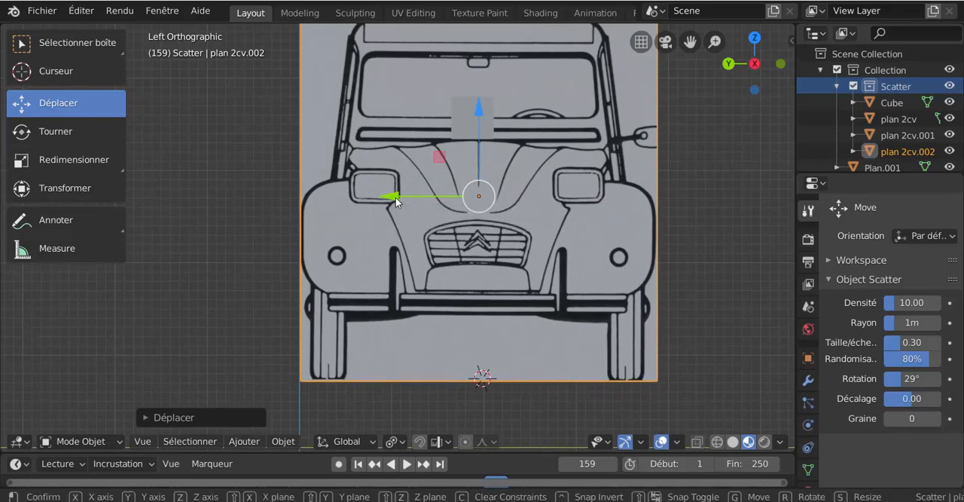
pyautogui.moveTo(395, 200); pyautogui.dragTo(393, 199)
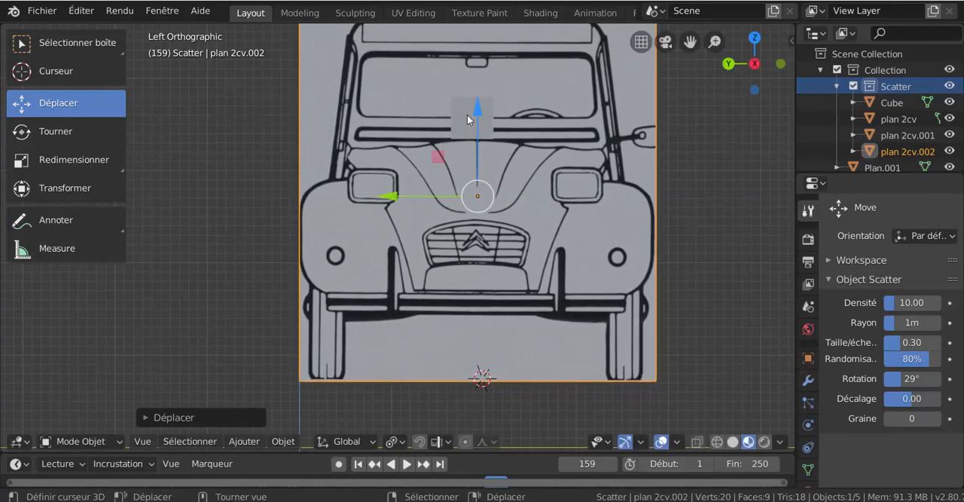
# Centre the cube marker on the front-view drawing along Y, and shift the top-view plane along Y to line its centreline up with the cube.
pyautogui.click(472, 118)
pyautogui.moveTo(390, 116); pyautogui.dragTo(396, 115)
pyautogui.press('KP_7')
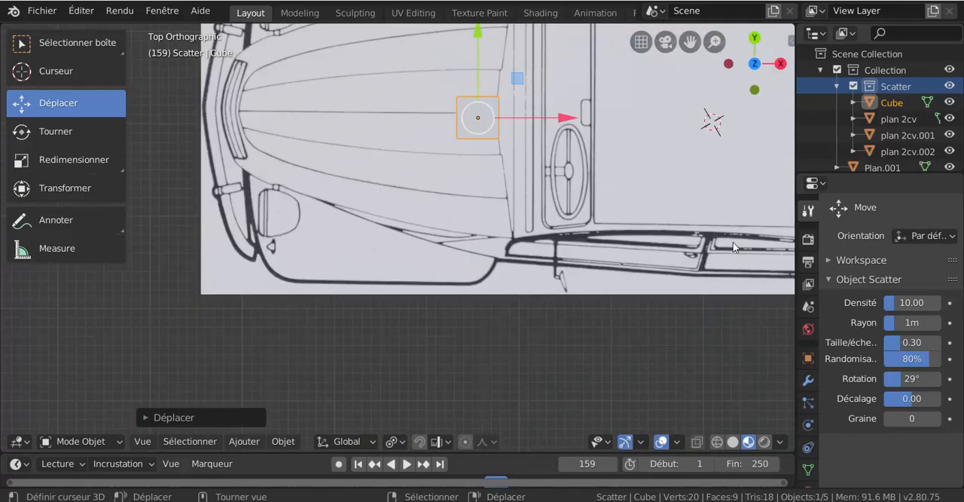
pyautogui.keyDown('shift'); pyautogui.moveTo(488, 228); pyautogui.dragTo(374, 316, button='middle'); pyautogui.keyUp('shift')
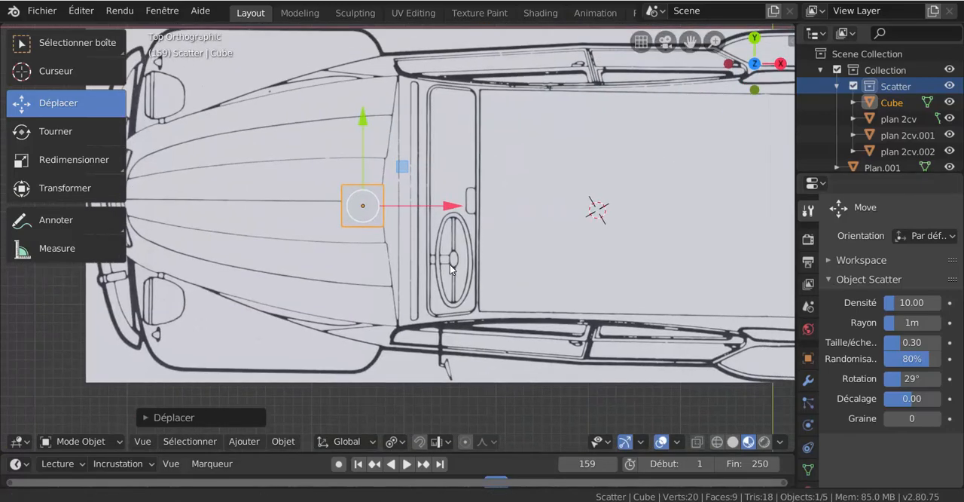
pyautogui.rightClick(505, 240)
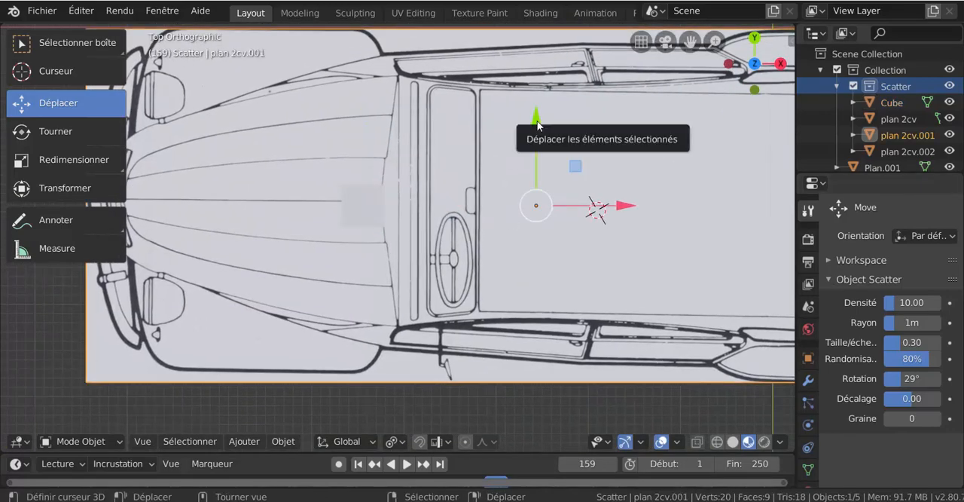
pyautogui.moveTo(535, 120); pyautogui.dragTo(537, 126)
pyautogui.scroll(-3, 441, 158)
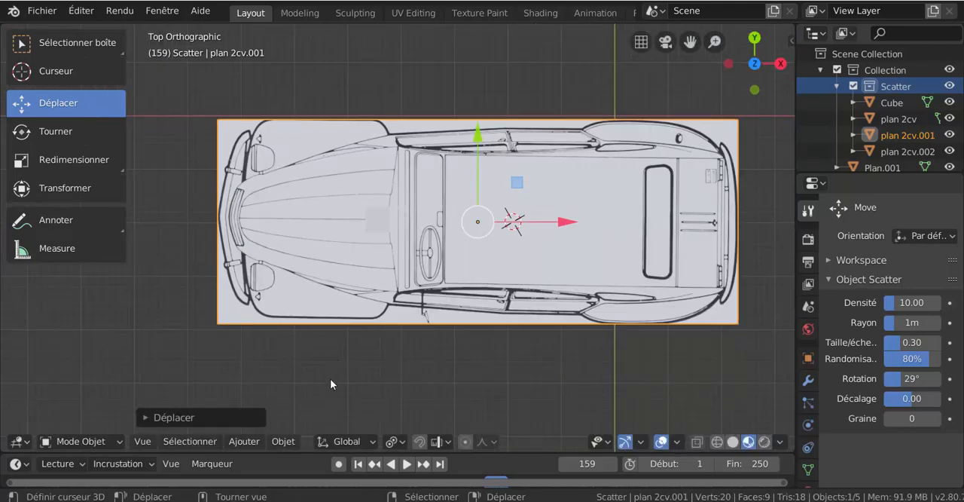
# Check how the side, front and top planes meet, and widen the 3D viewport over the outliner and properties area.
pyautogui.press('KP_1')
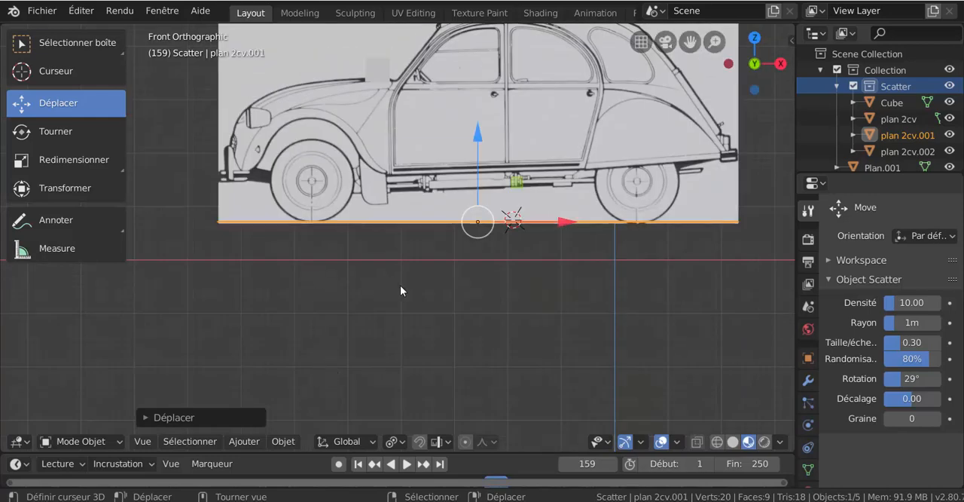
pyautogui.moveTo(400, 290)
pyautogui.mouseDown(button='middle')
pyautogui.moveTo(455, 293)
pyautogui.moveTo(399, 299)
pyautogui.moveTo(391, 332)
pyautogui.moveTo(382, 323)
pyautogui.moveTo(340, 329)
pyautogui.moveTo(408, 298)
pyautogui.mouseUp(button='middle')
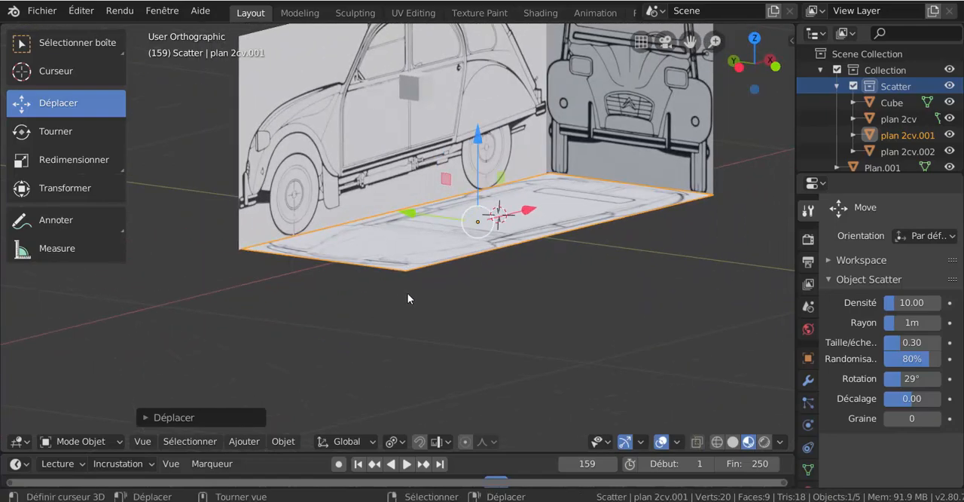
pyautogui.scroll(4, 422, 347)
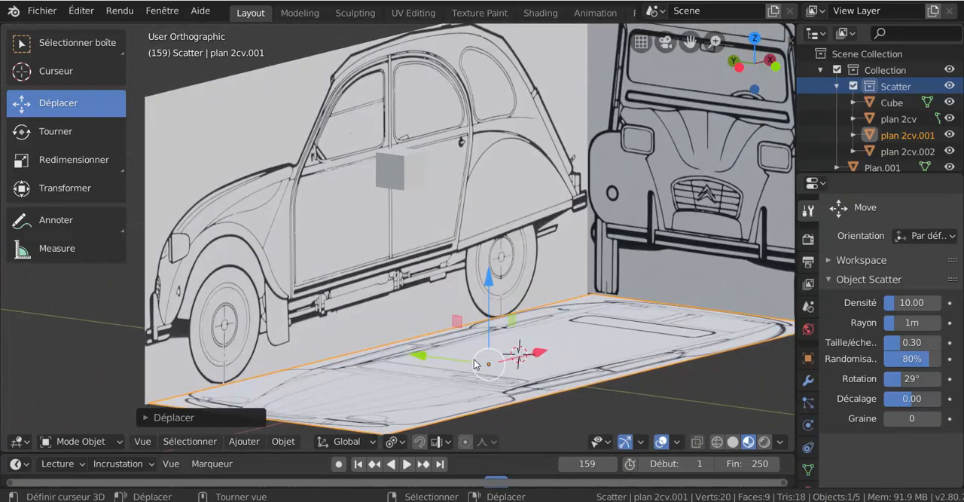
pyautogui.scroll(-3, 473, 362)
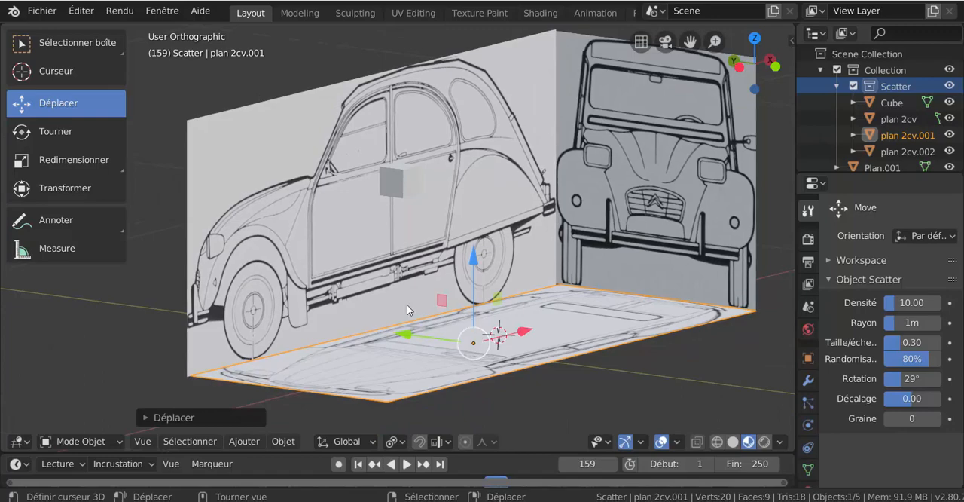
pyautogui.moveTo(407, 294); pyautogui.dragTo(431, 330, button='middle')
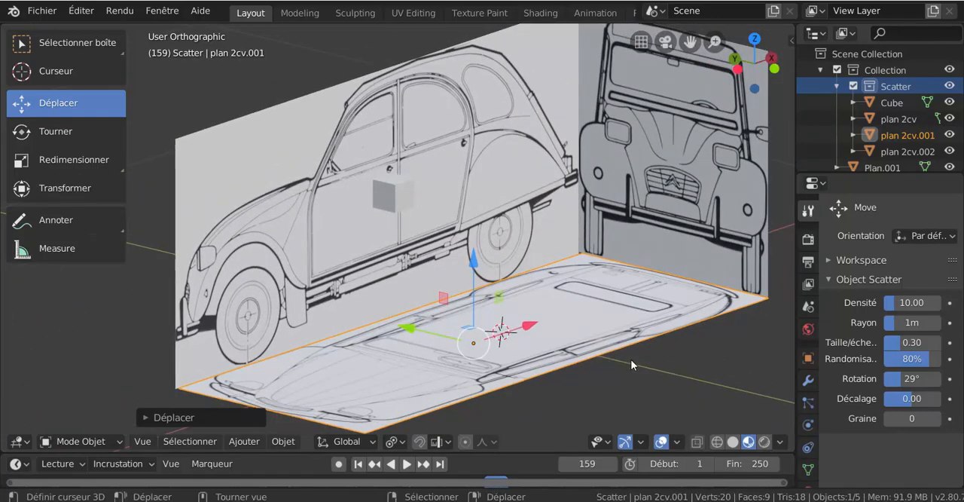
pyautogui.moveTo(631, 365); pyautogui.dragTo(790, 309, button='middle')
pyautogui.moveTo(796, 302); pyautogui.dragTo(910, 301)
pyautogui.moveTo(766, 306); pyautogui.dragTo(682, 304, button='middle')
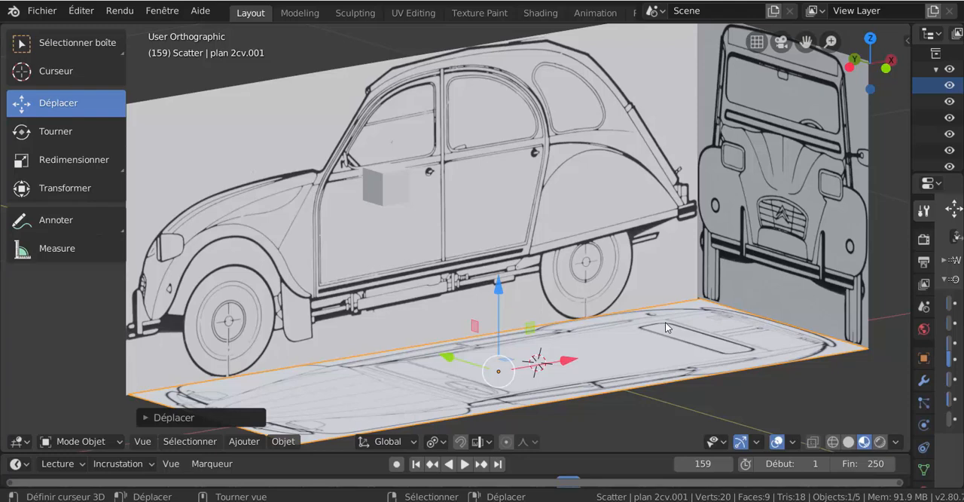
# Select the cube marker and review its position against the three blueprint planes.
pyautogui.click(387, 187)
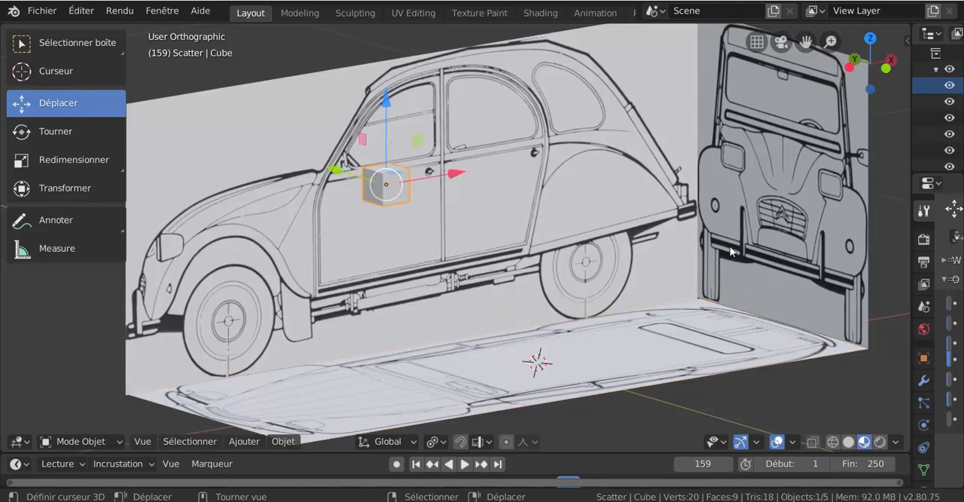
pyautogui.scroll(-1, 747, 264)
pyautogui.scroll(1, 748, 264)
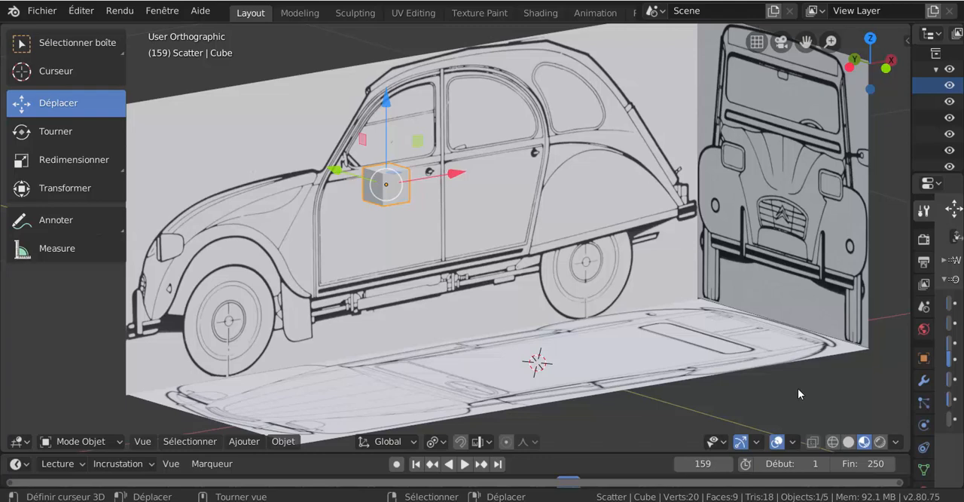
pyautogui.scroll(-1, 765, 390)
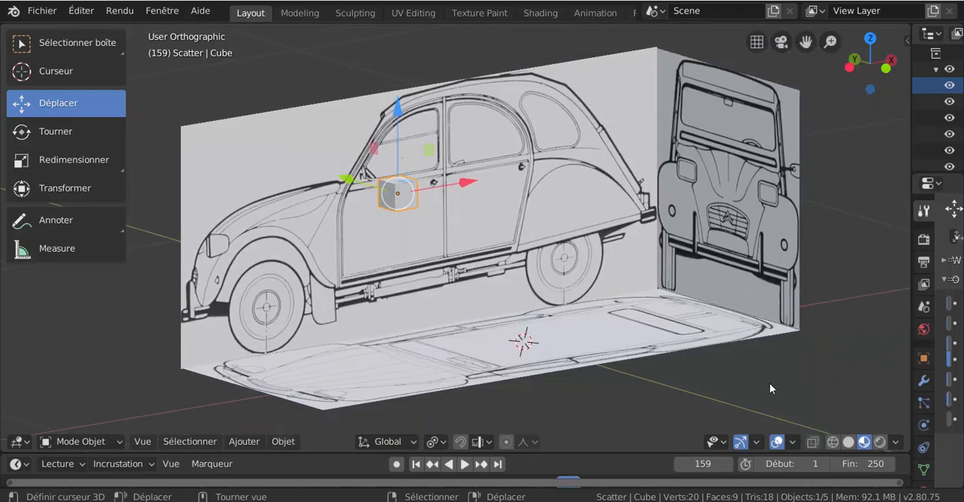
pyautogui.scroll(1, 773, 387)
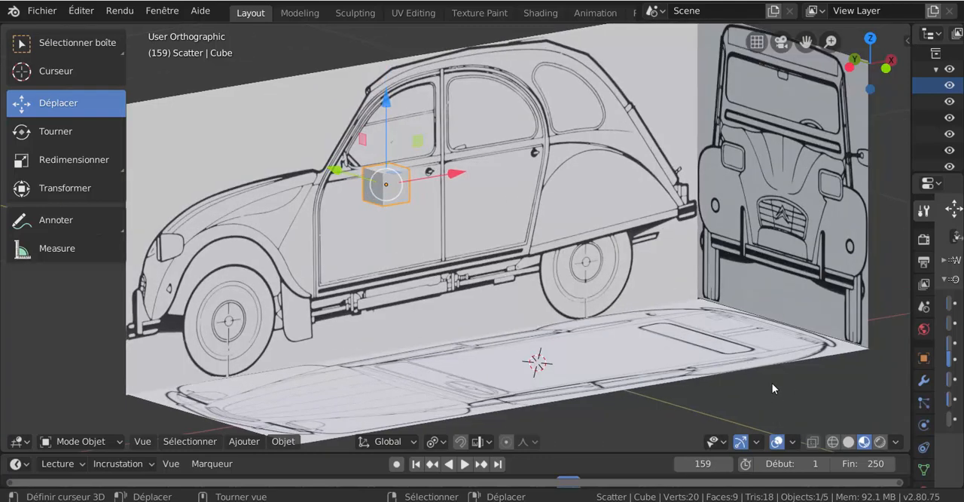